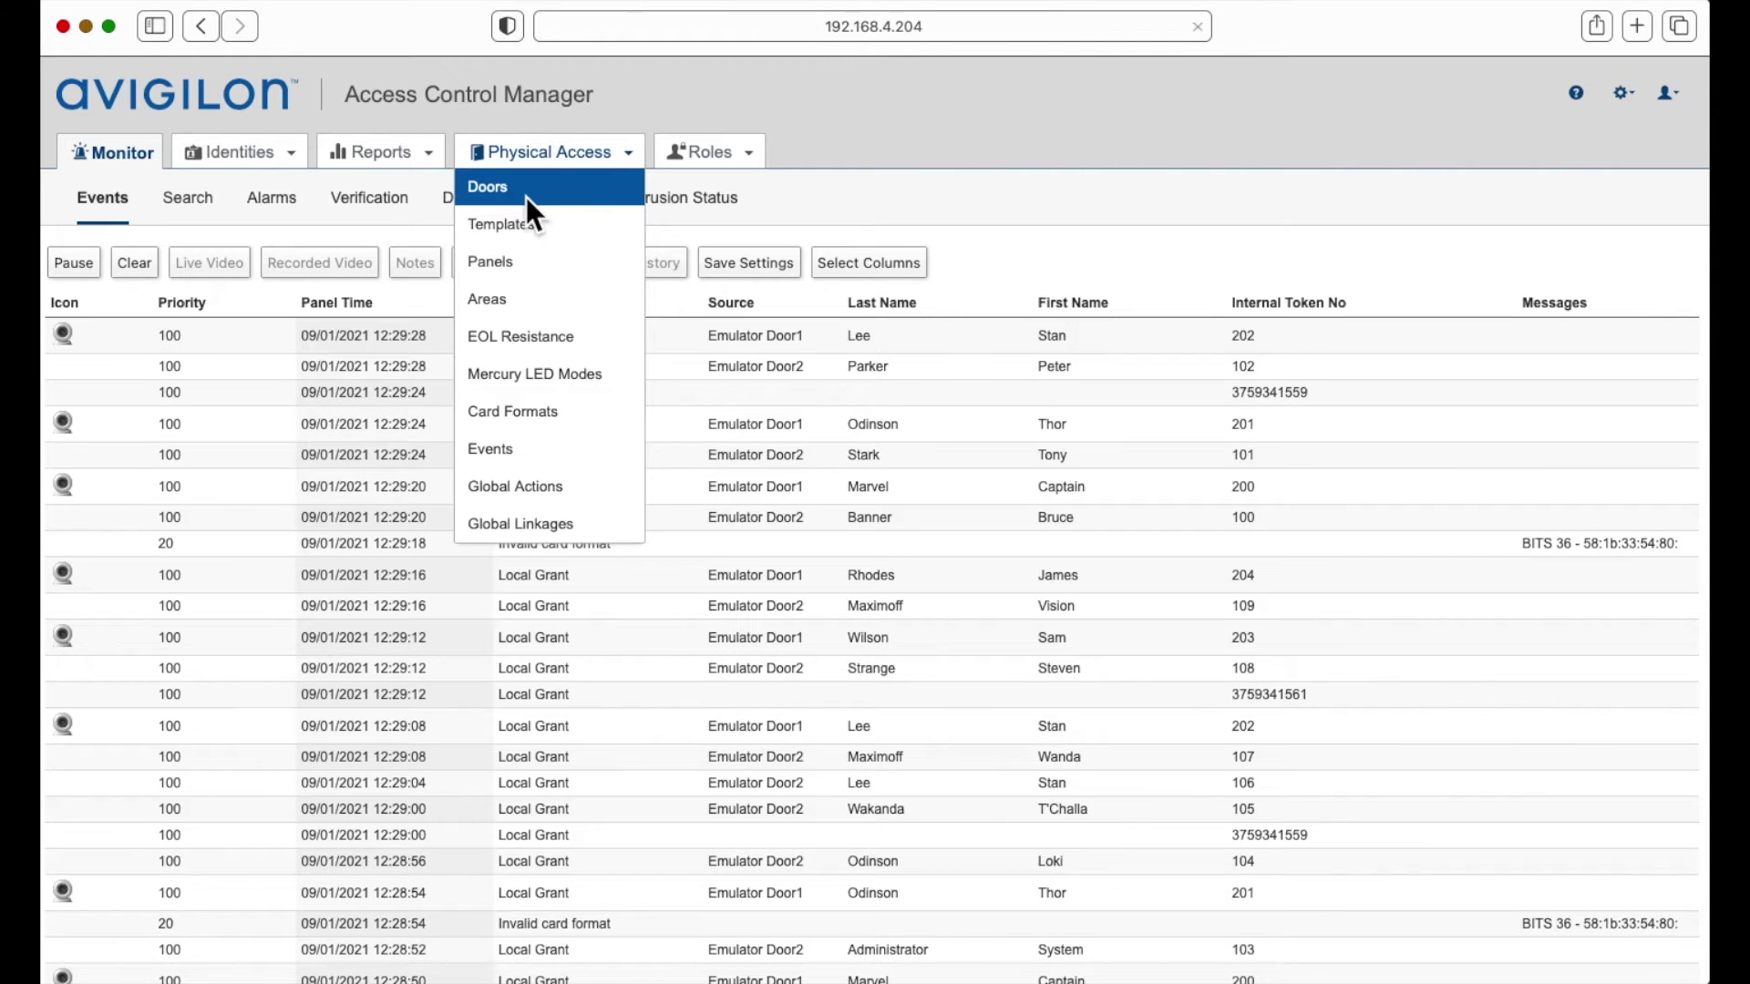
Add a new door without a template, name it ADA Door test, and assign it to the Avigilon Container panel.
{"action": "left_click", "coordinate": [583, 192]}
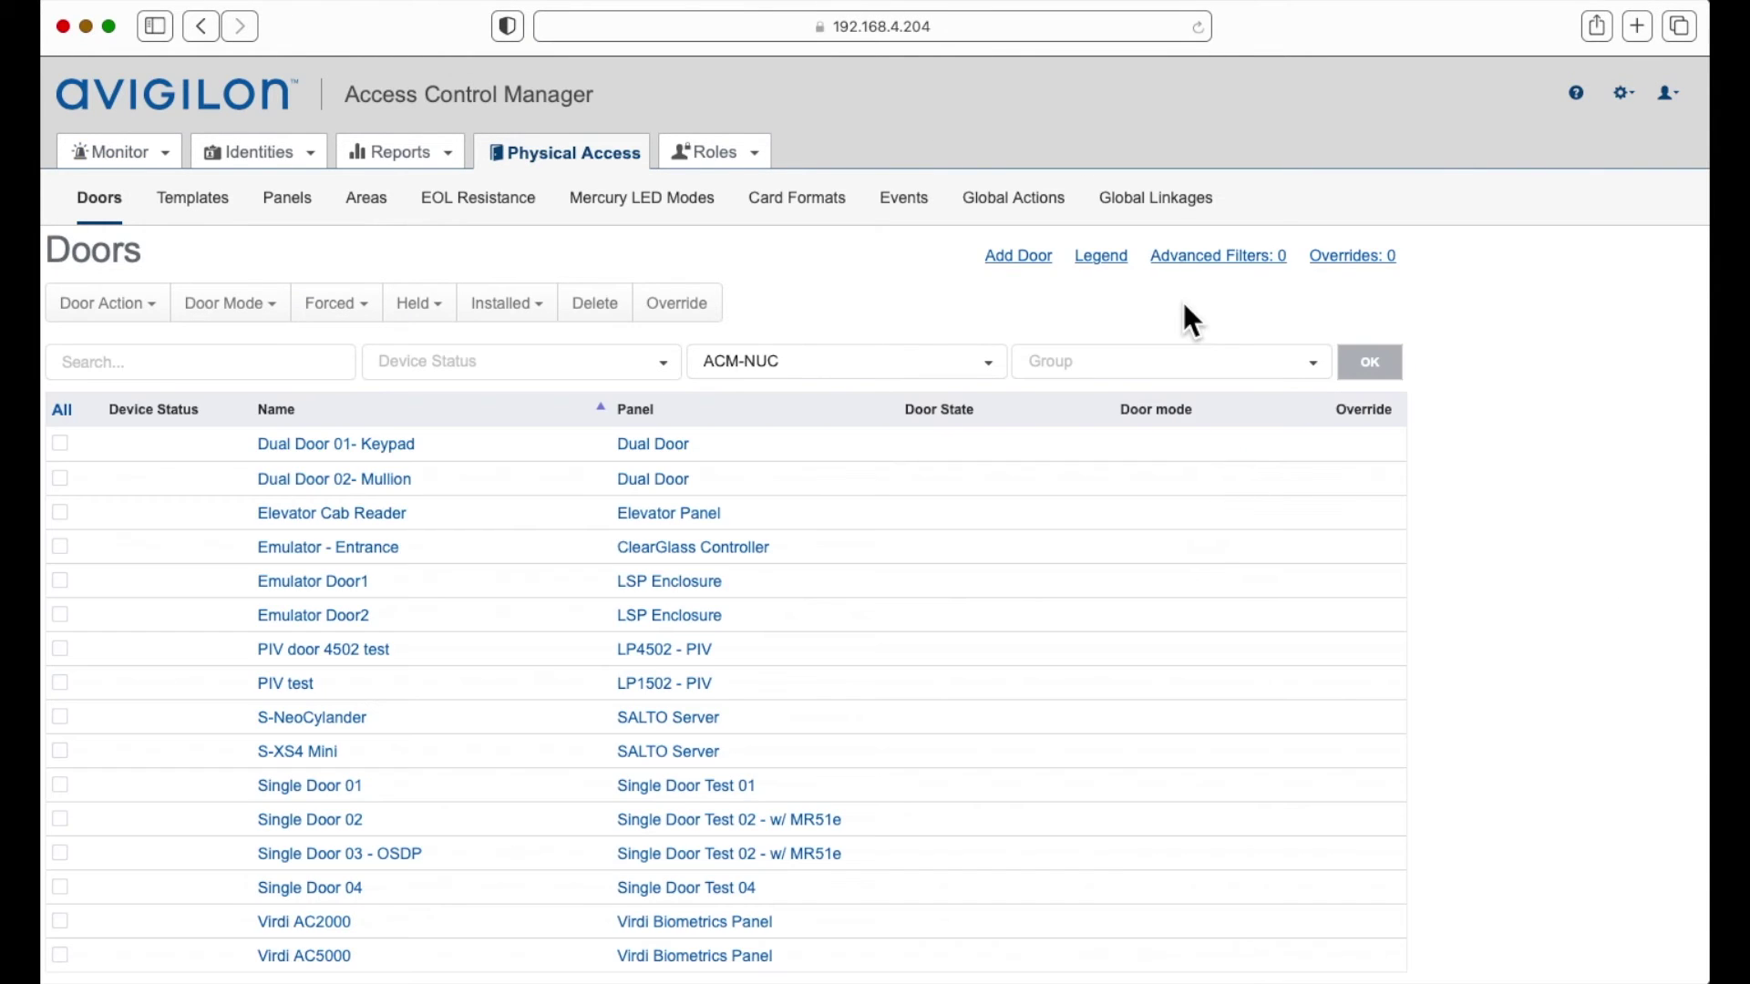
{"action": "scroll", "coordinate": [1289, 576], "scroll_direction": "down", "scroll_amount": 1}
{"action": "left_click", "coordinate": [1205, 968]}
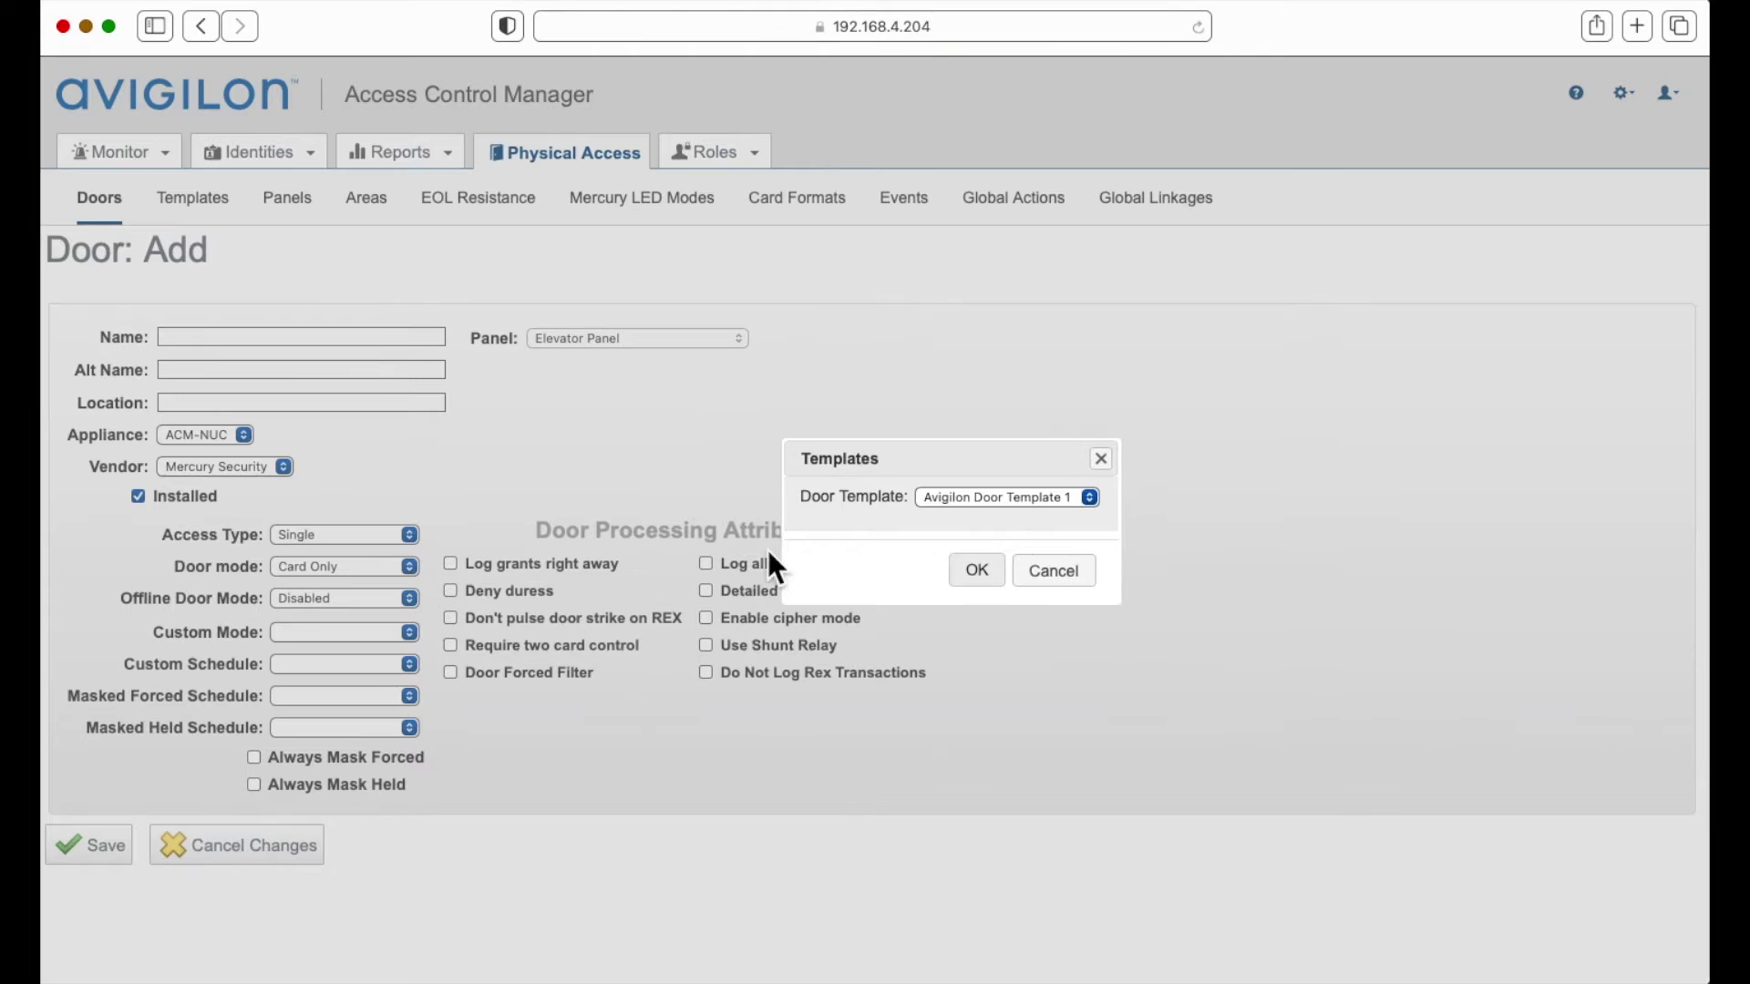
{"action": "left_click", "coordinate": [1048, 574]}
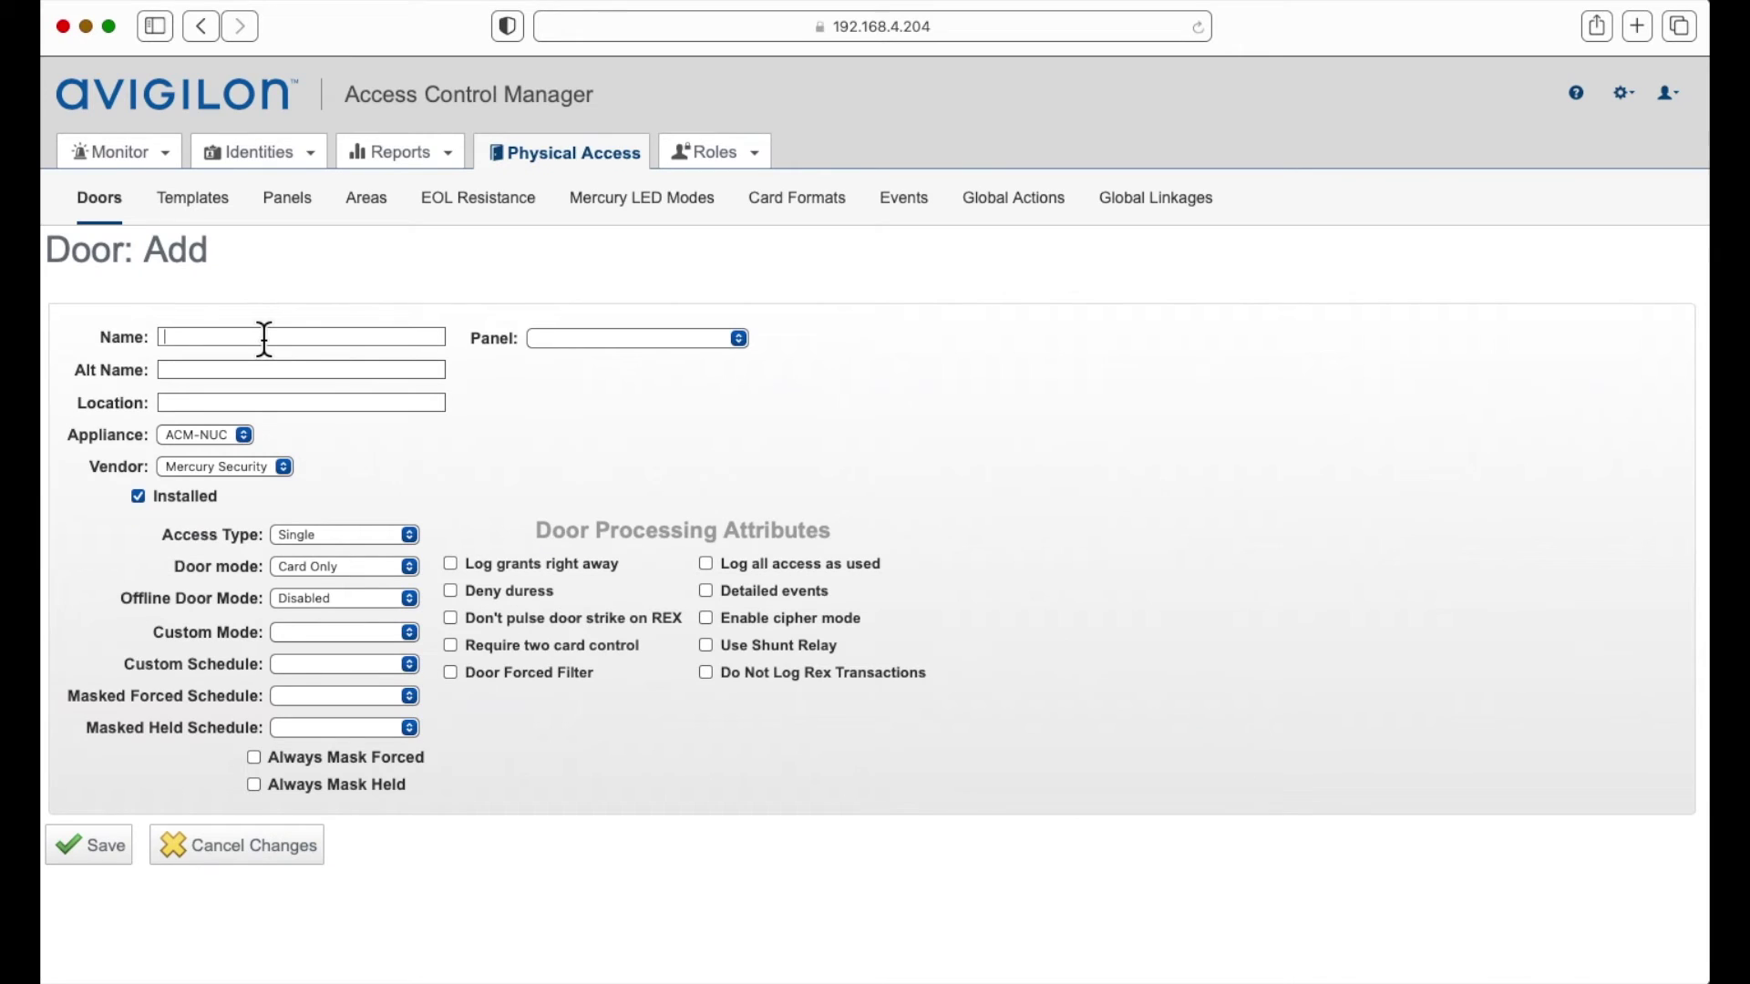
{"action": "type", "text": "ADA Door test"}
{"action": "left_click", "coordinate": [688, 337]}
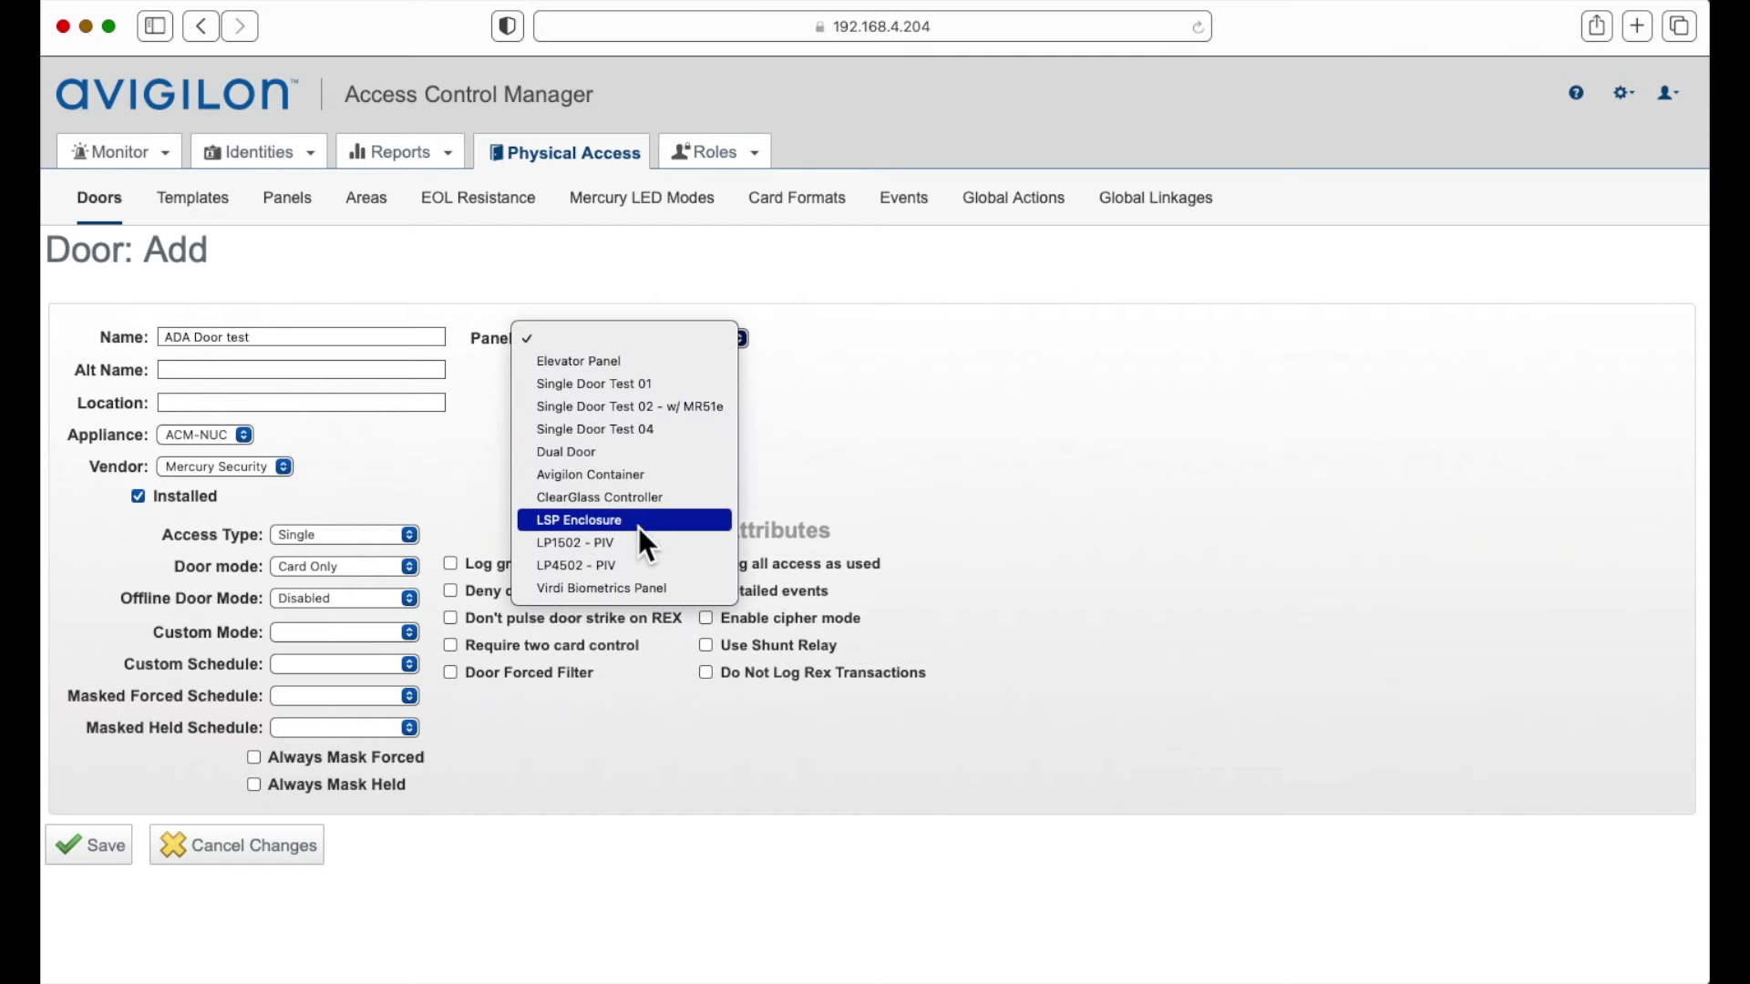
Set the door's custom mode to Unlocked on the Weekday schedule, enable Log grants right away, and save the door.
{"action": "left_click", "coordinate": [372, 558]}
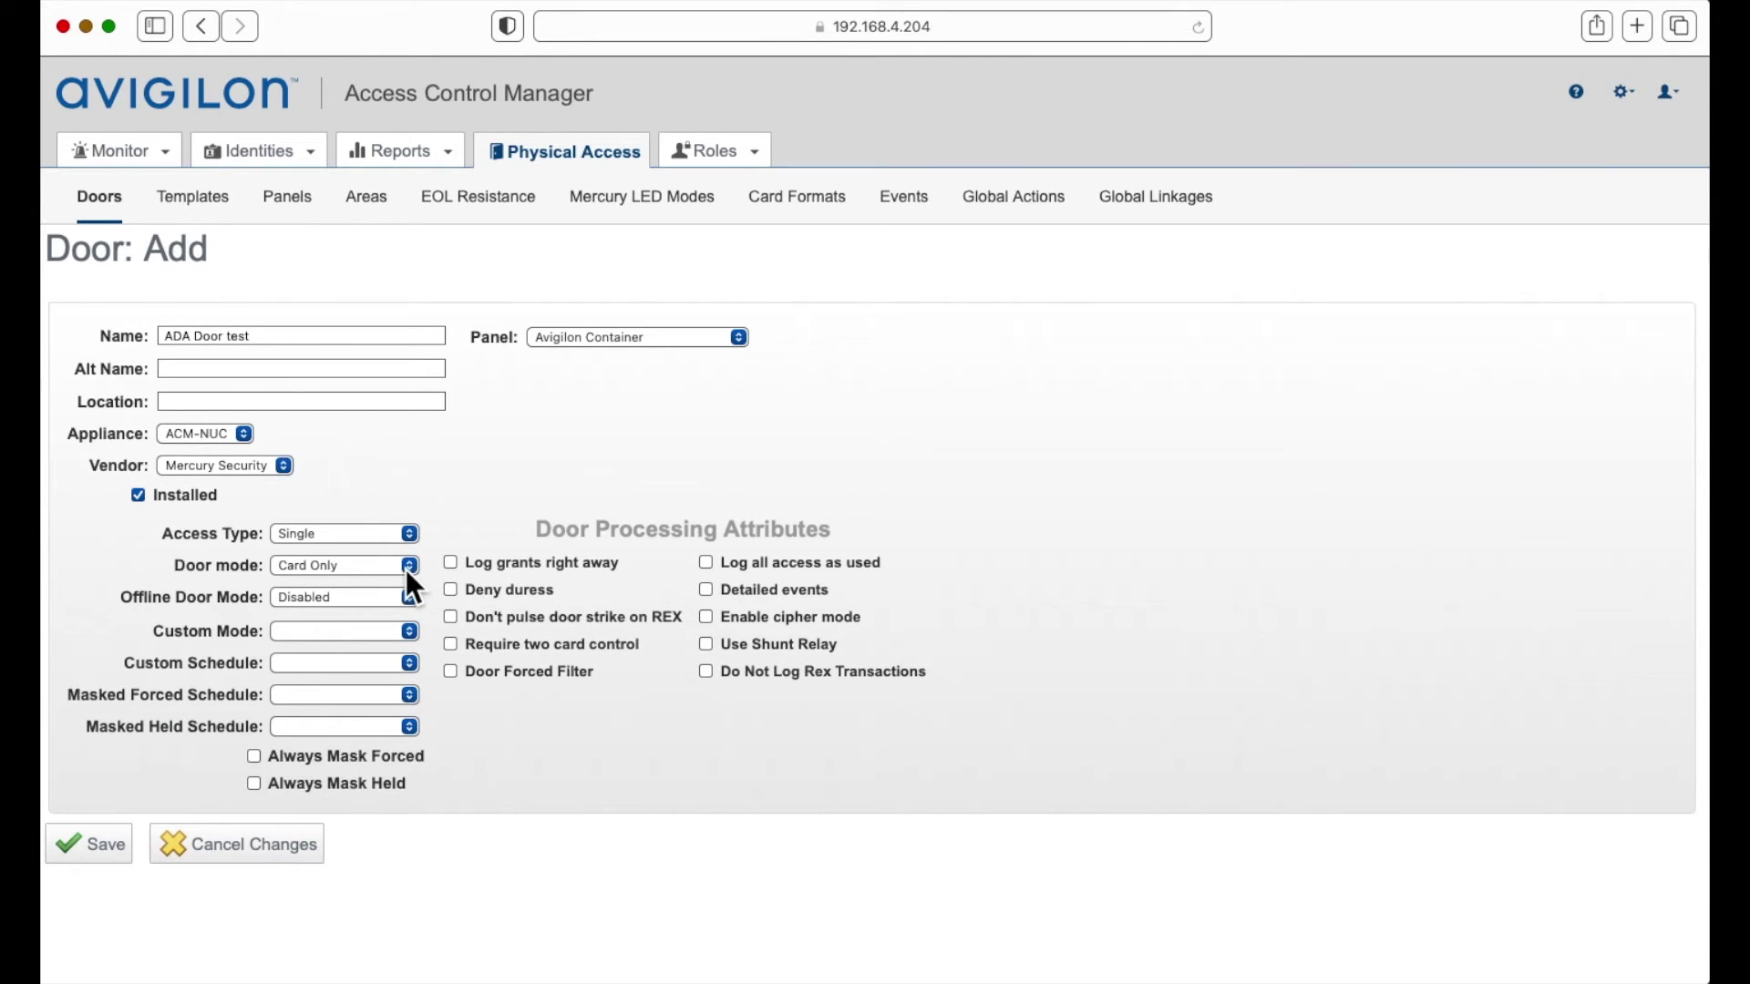
{"action": "left_click", "coordinate": [365, 633]}
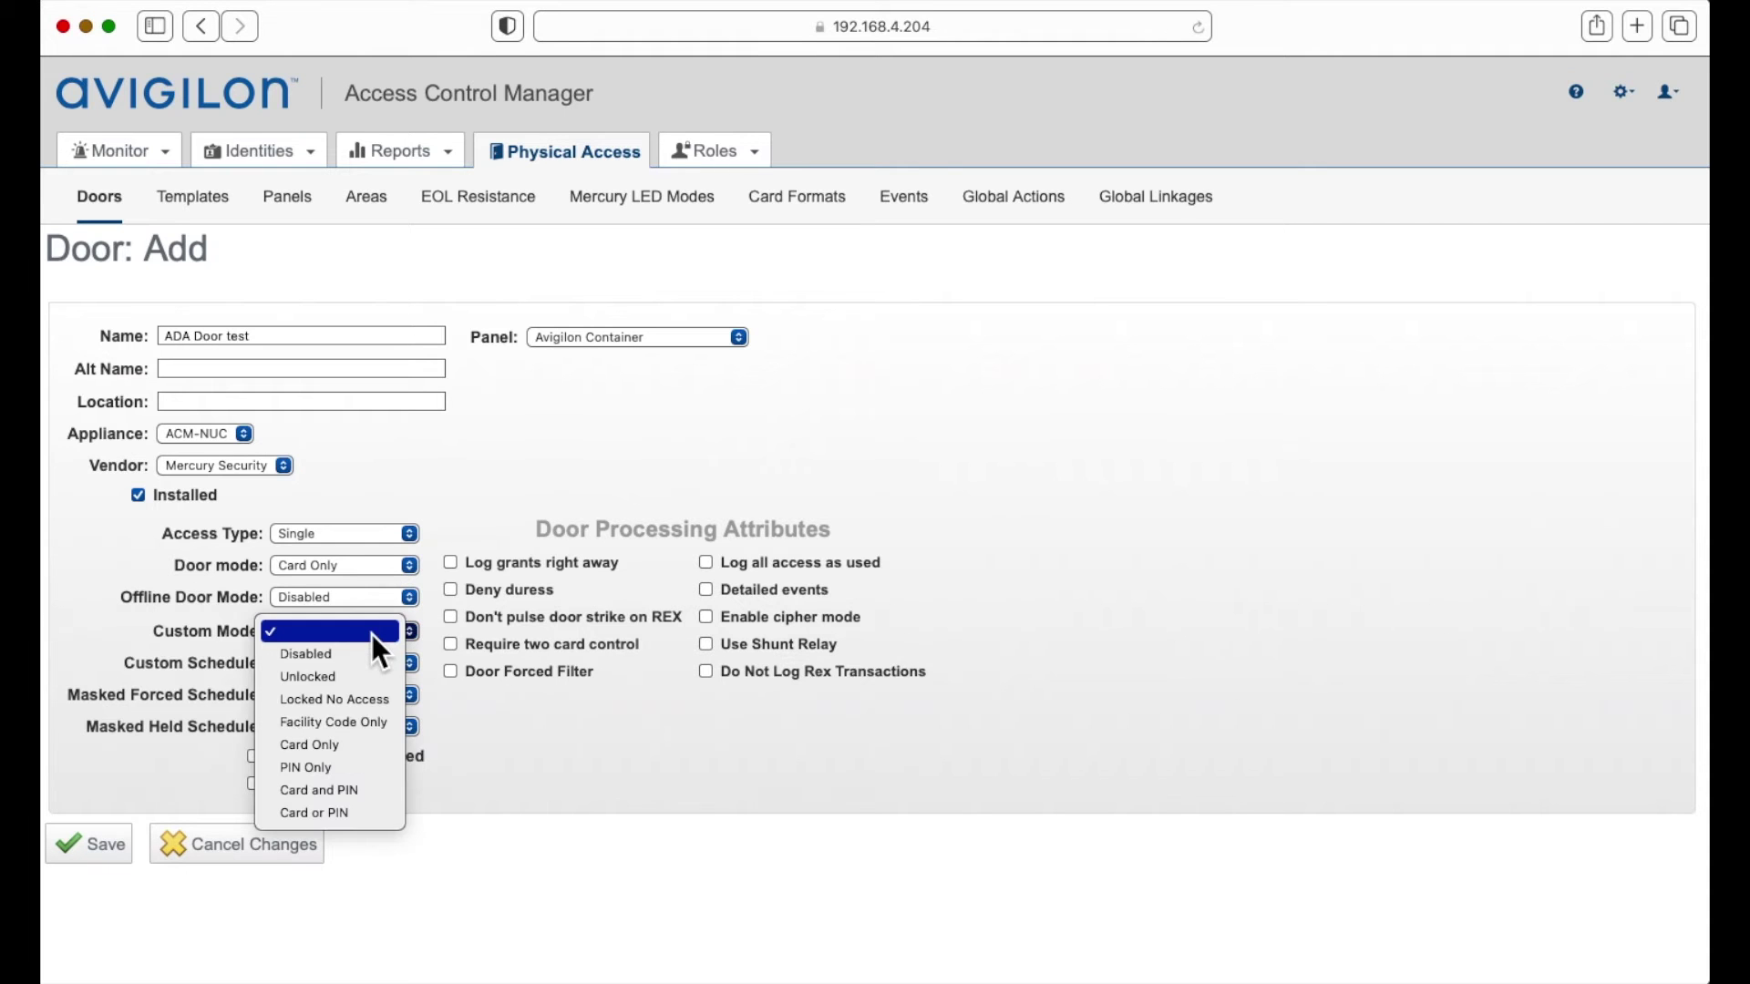
{"action": "left_click", "coordinate": [343, 682]}
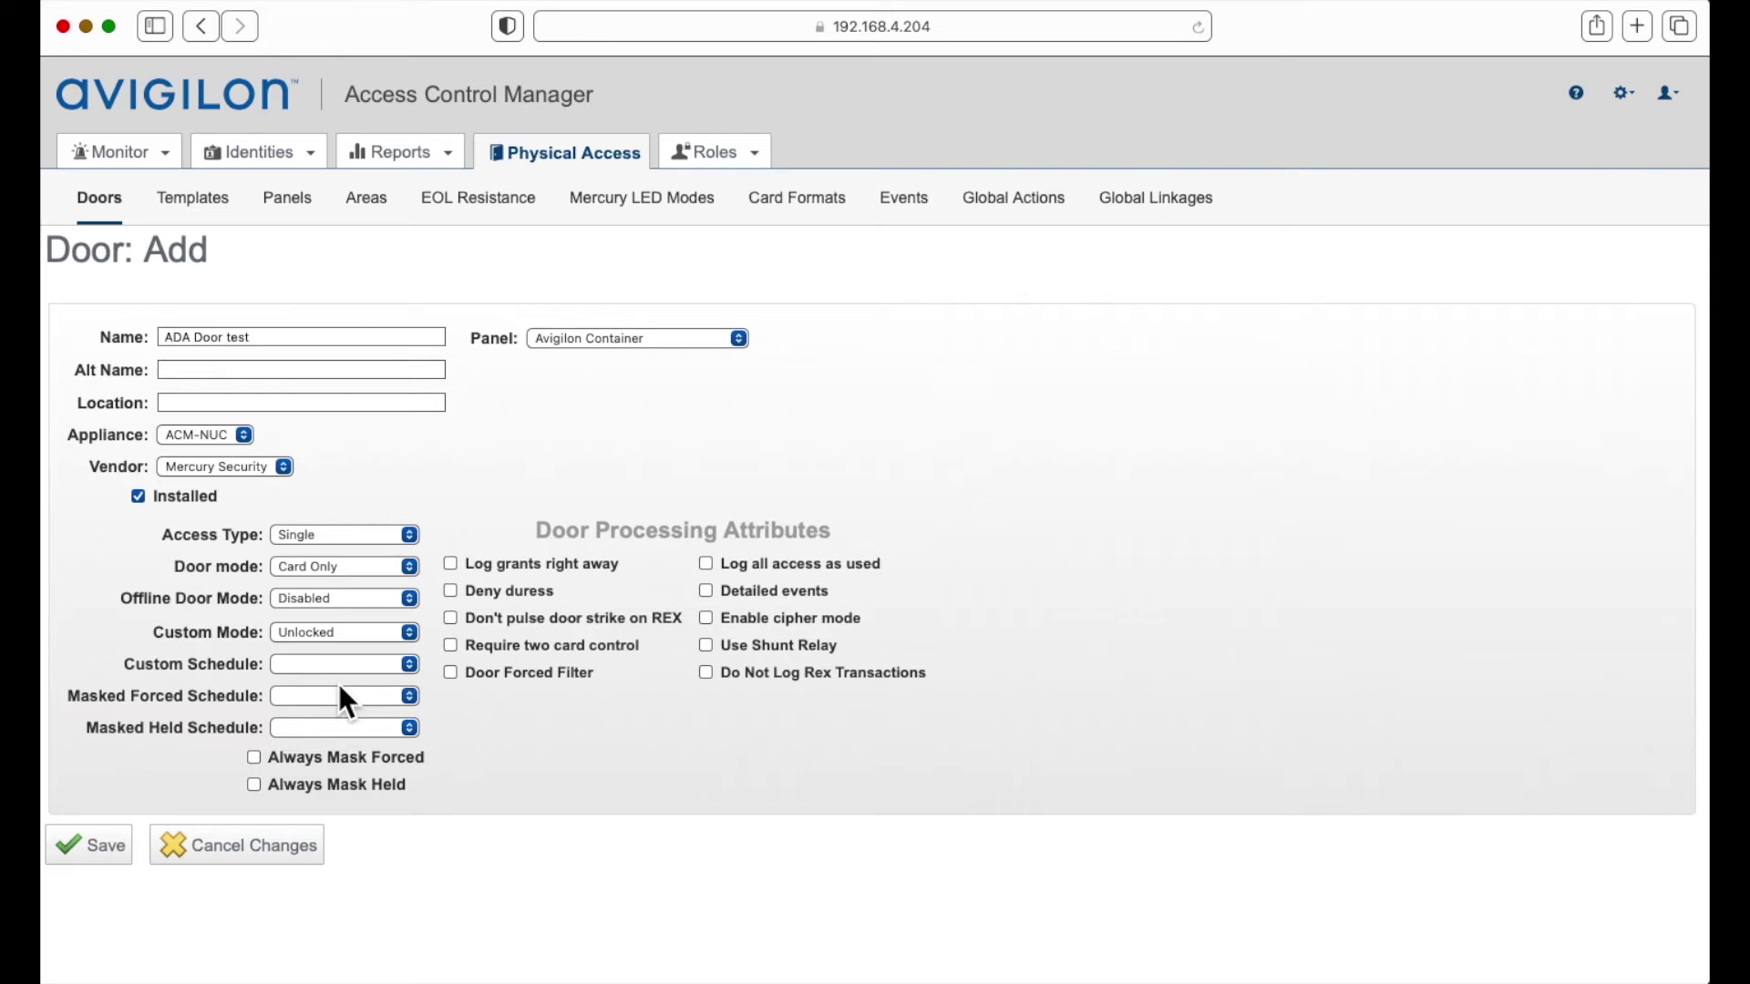
{"action": "left_click", "coordinate": [344, 667]}
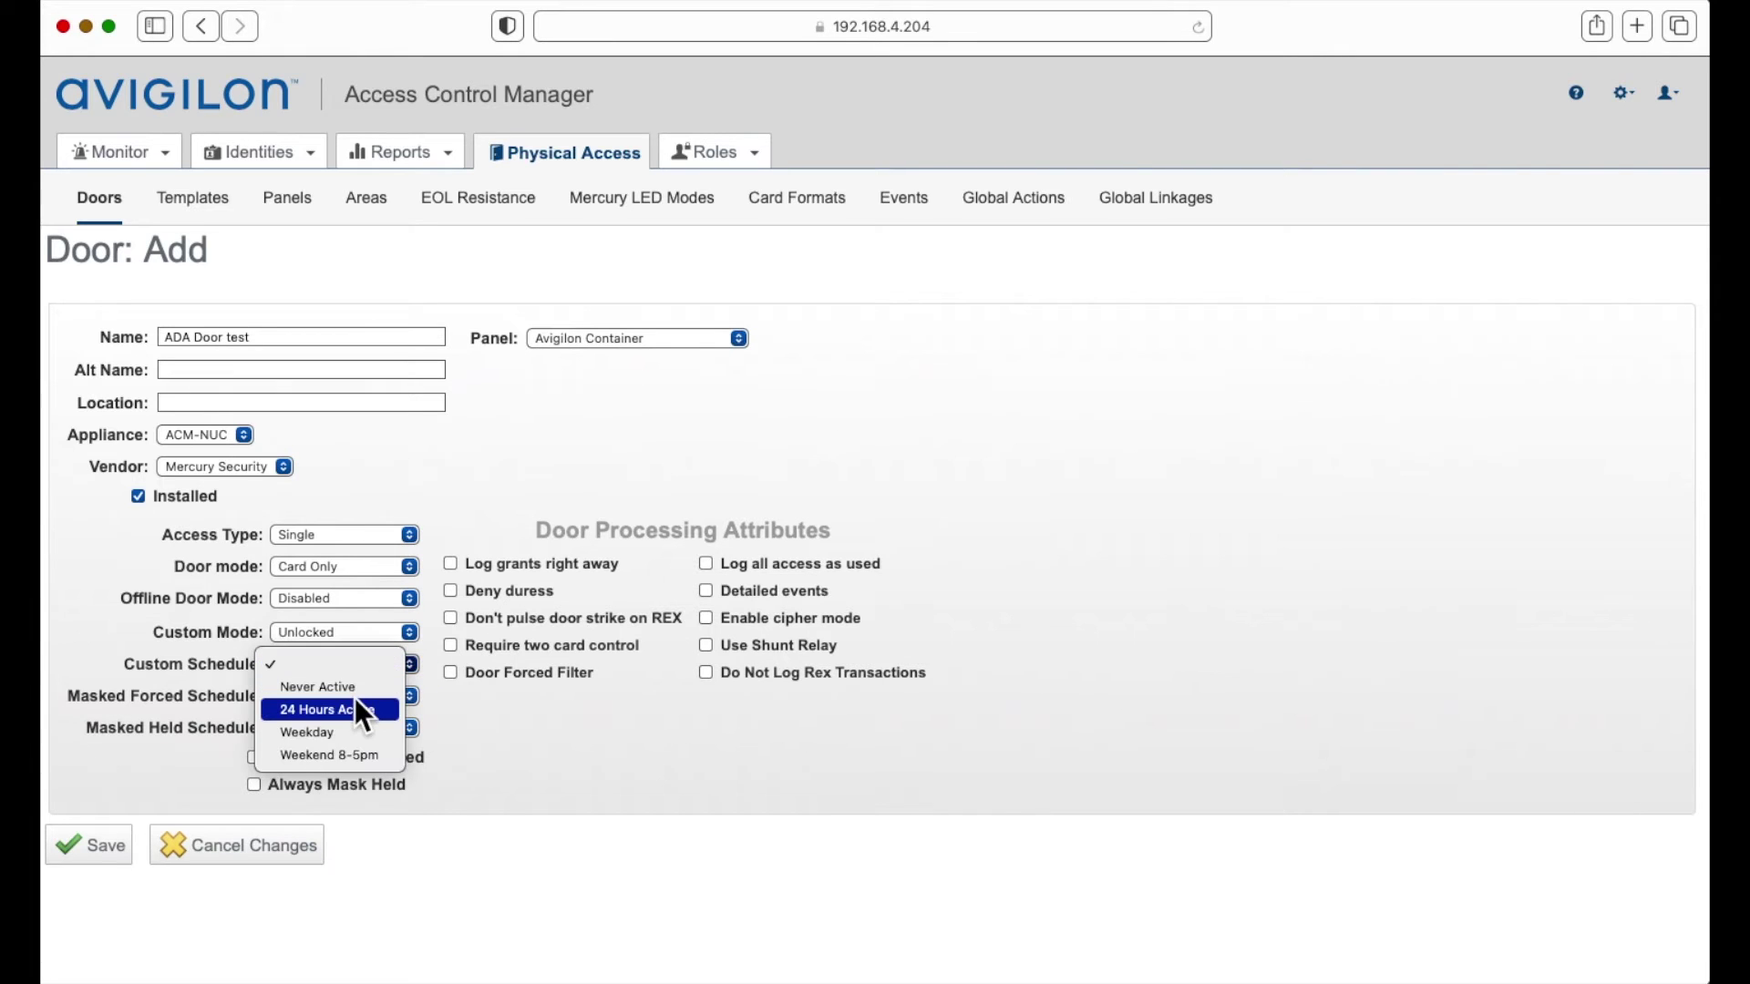
{"action": "left_click", "coordinate": [353, 732]}
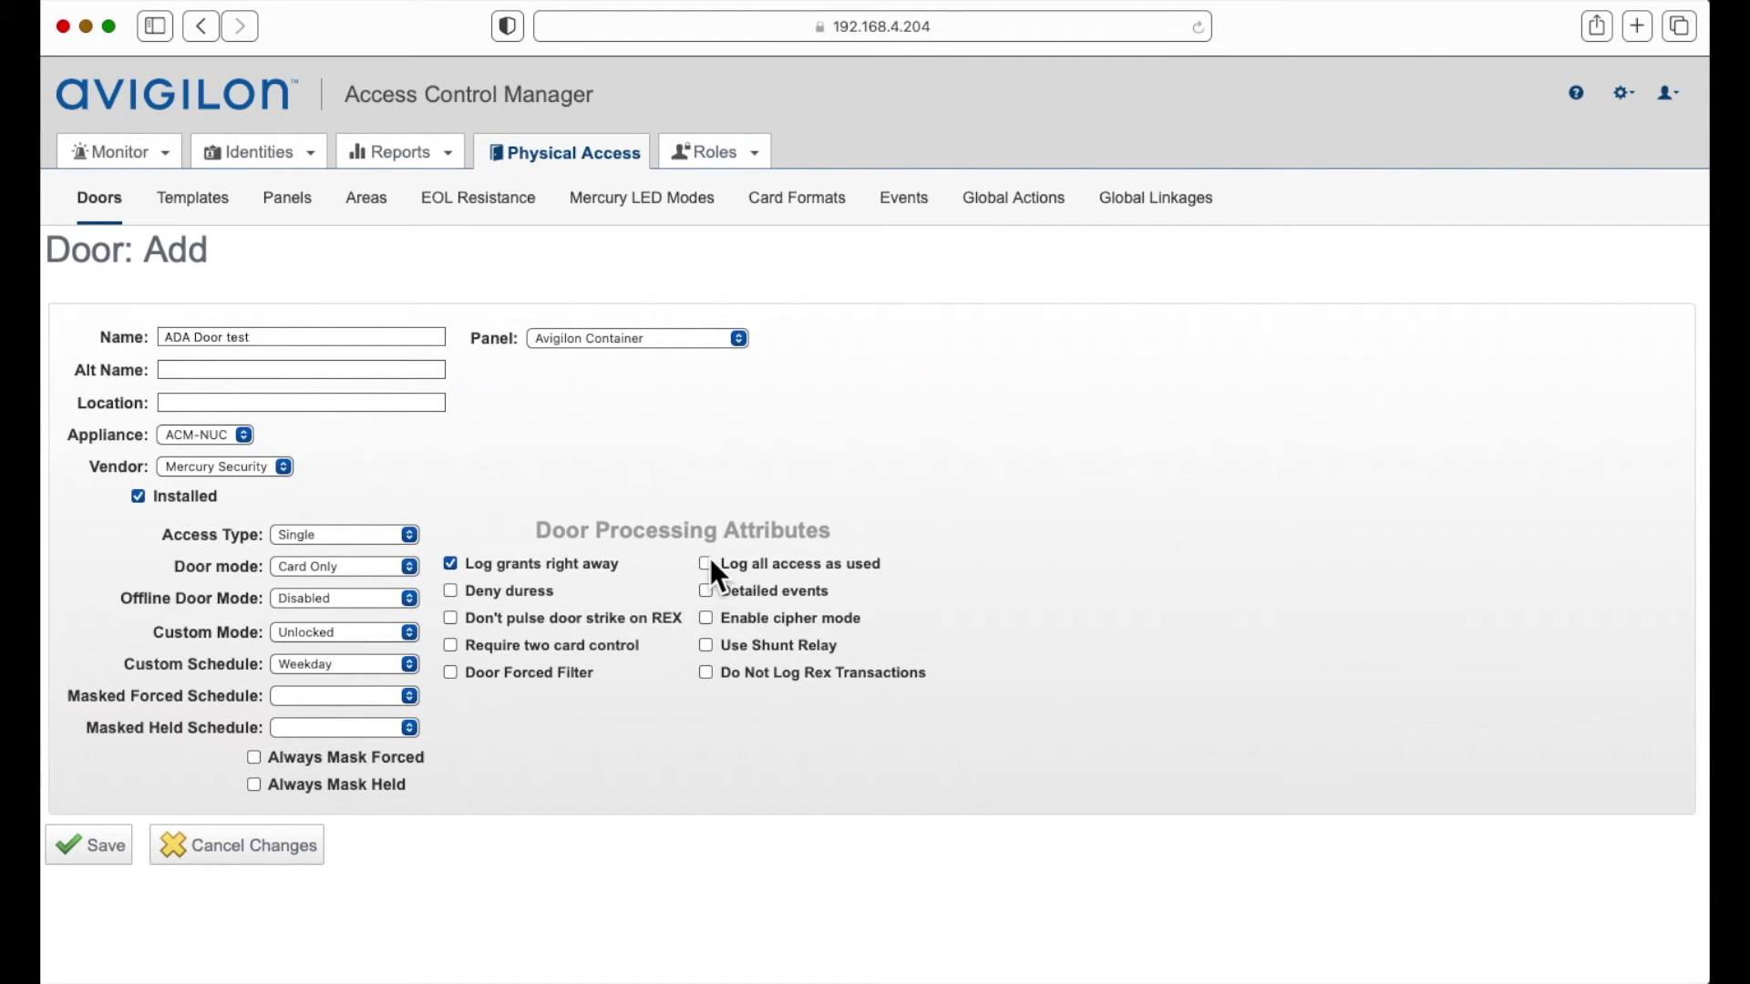
{"action": "left_click", "coordinate": [98, 840]}
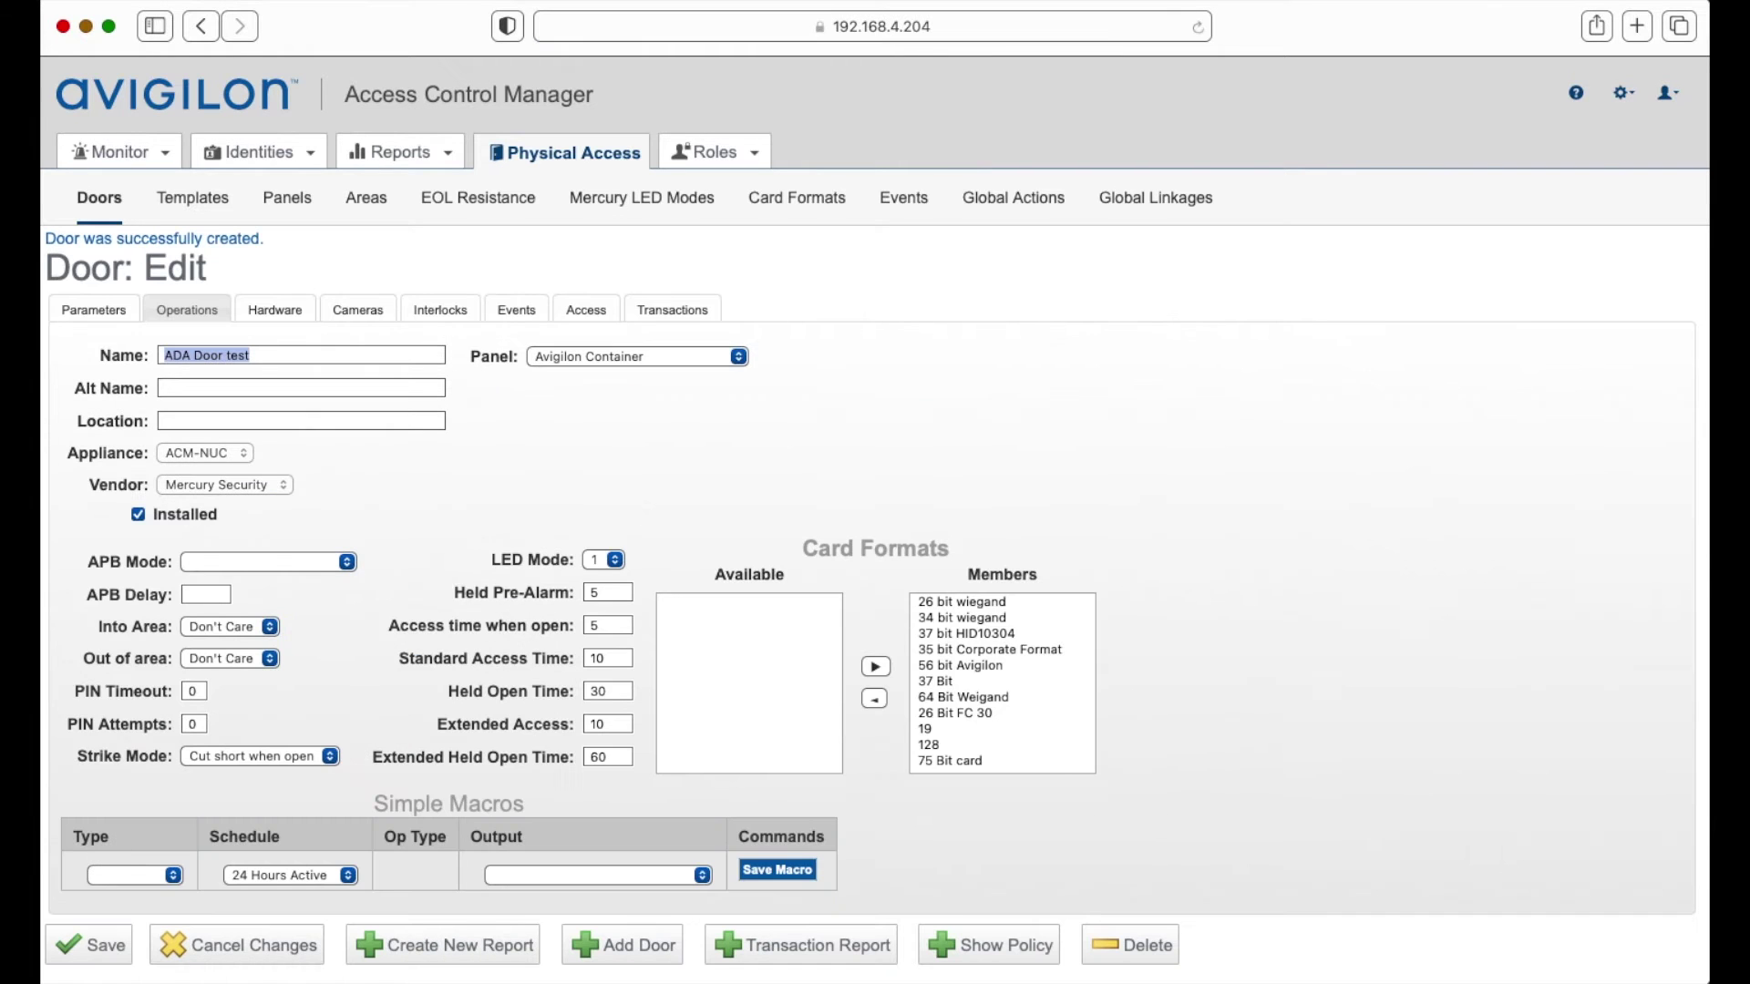
Assign the door's reader, door position input and strike output each to address 1 on subpanel 0, and save the hardware settings.
{"action": "left_click", "coordinate": [273, 310]}
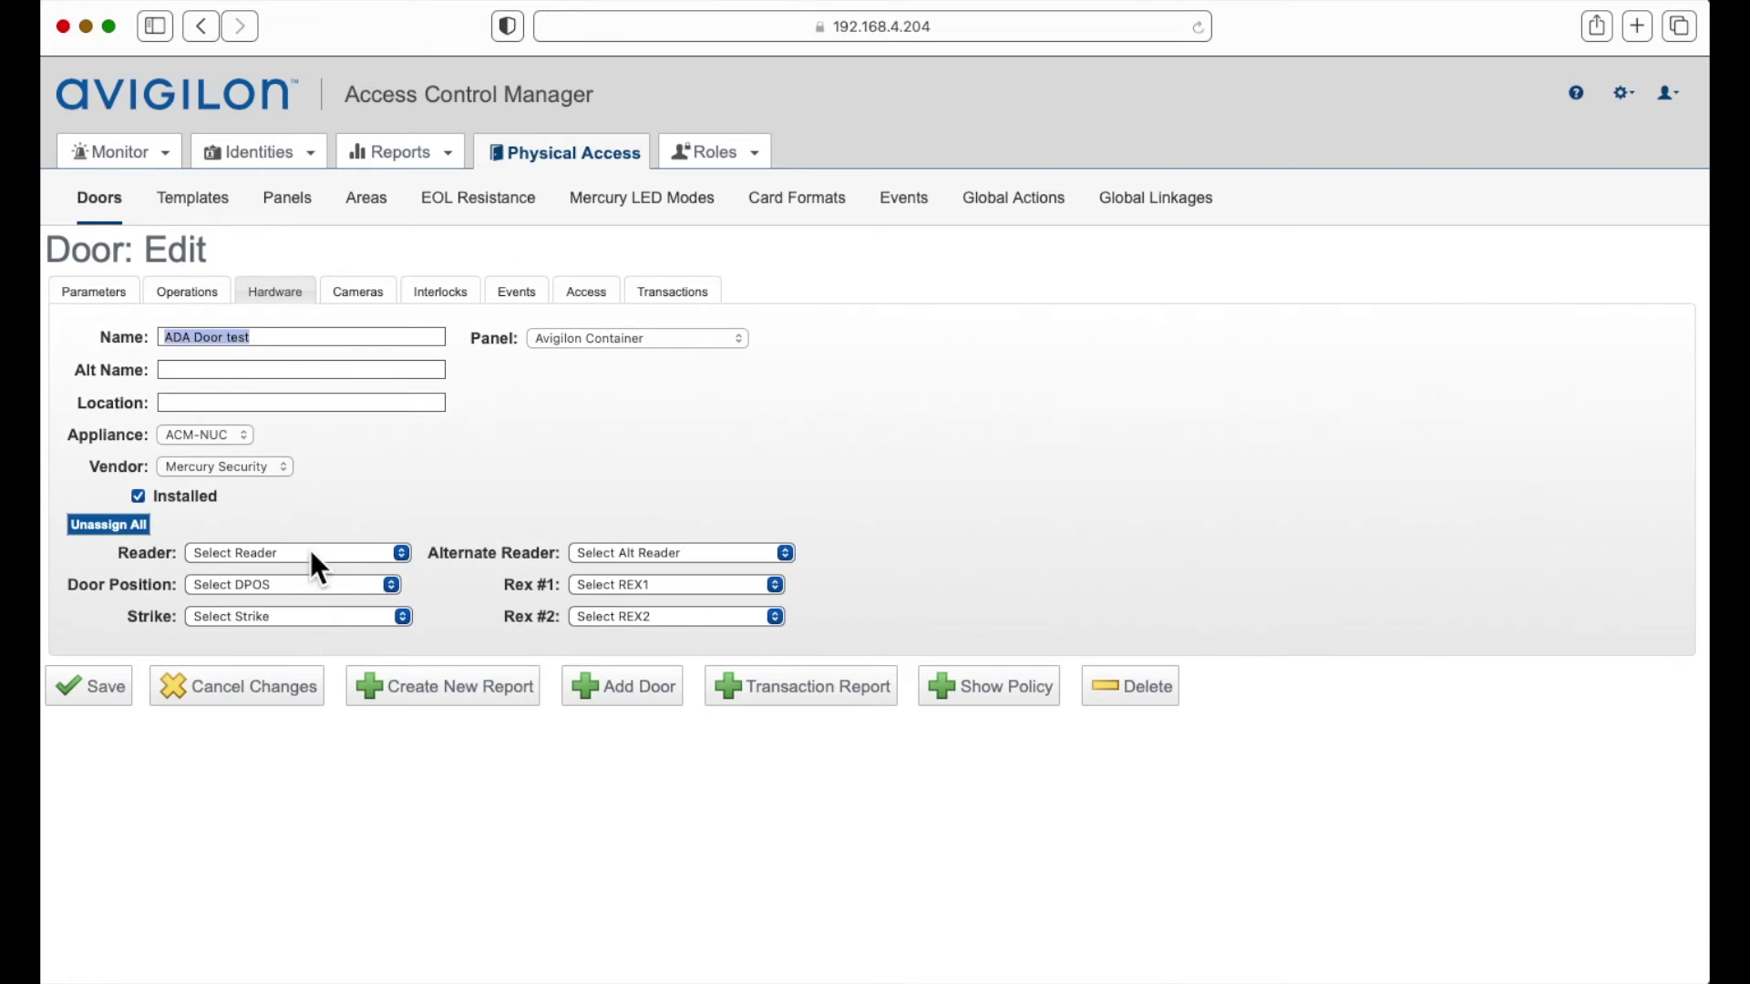
{"action": "left_click", "coordinate": [304, 552]}
{"action": "left_click", "coordinate": [304, 576]}
{"action": "left_click", "coordinate": [333, 584]}
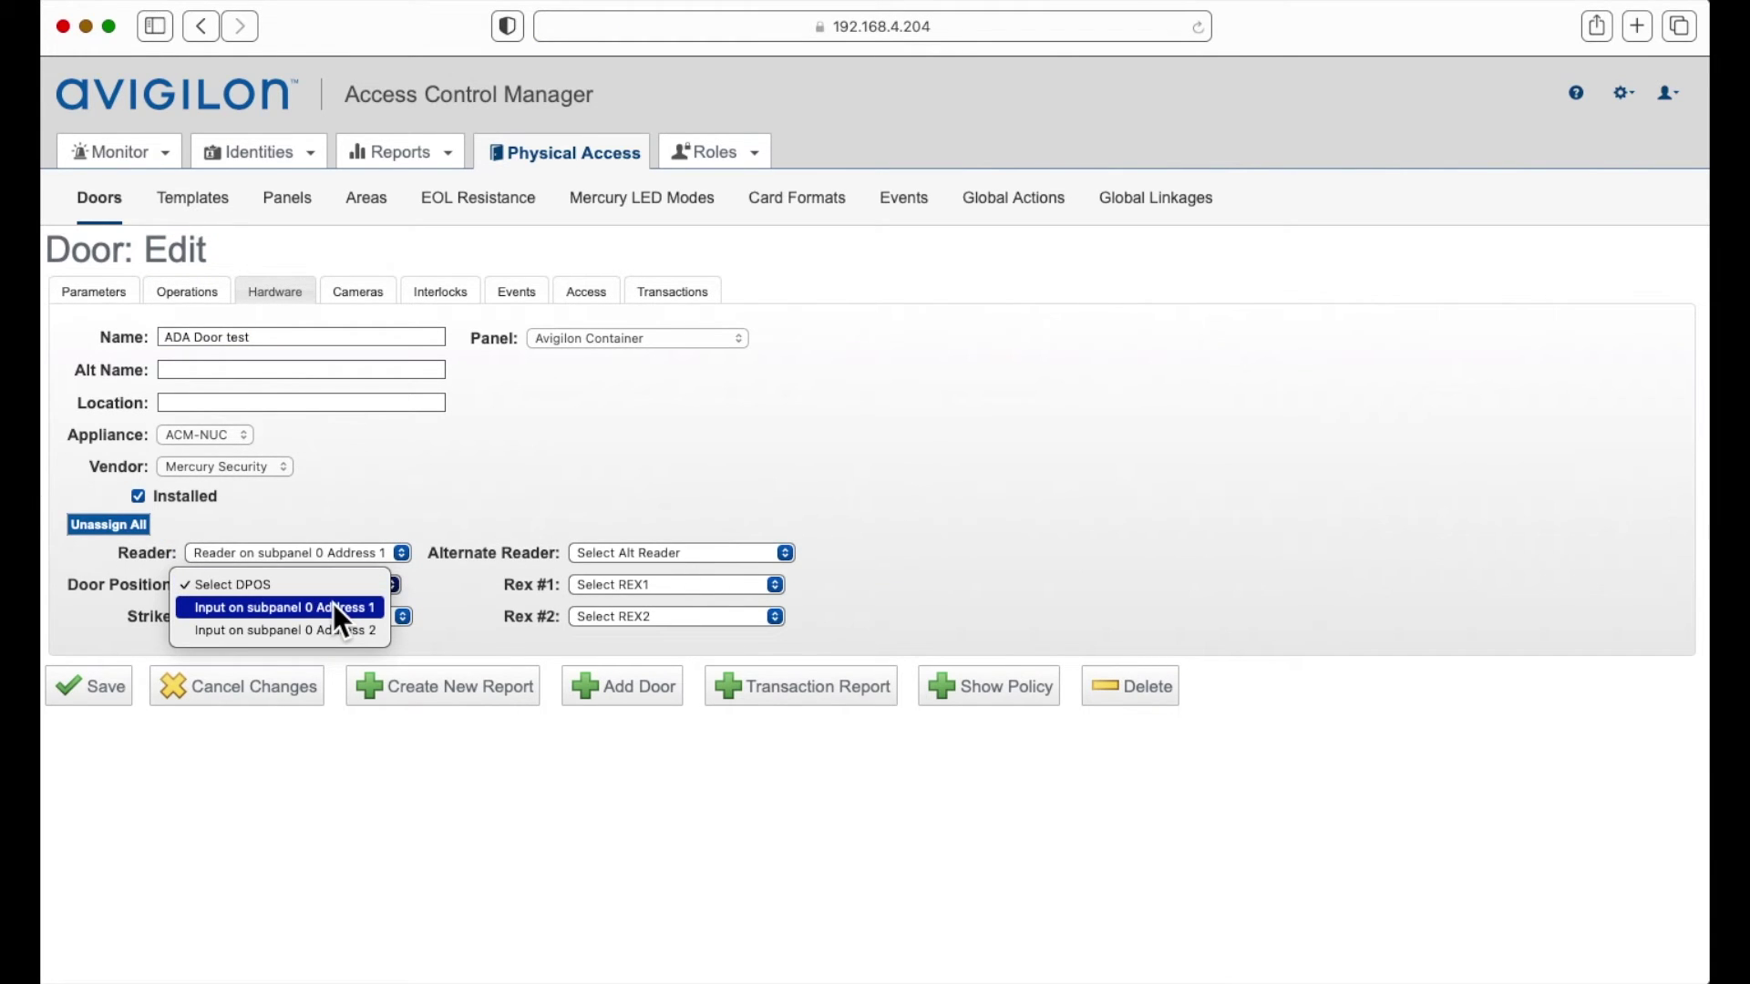
{"action": "left_click", "coordinate": [335, 607]}
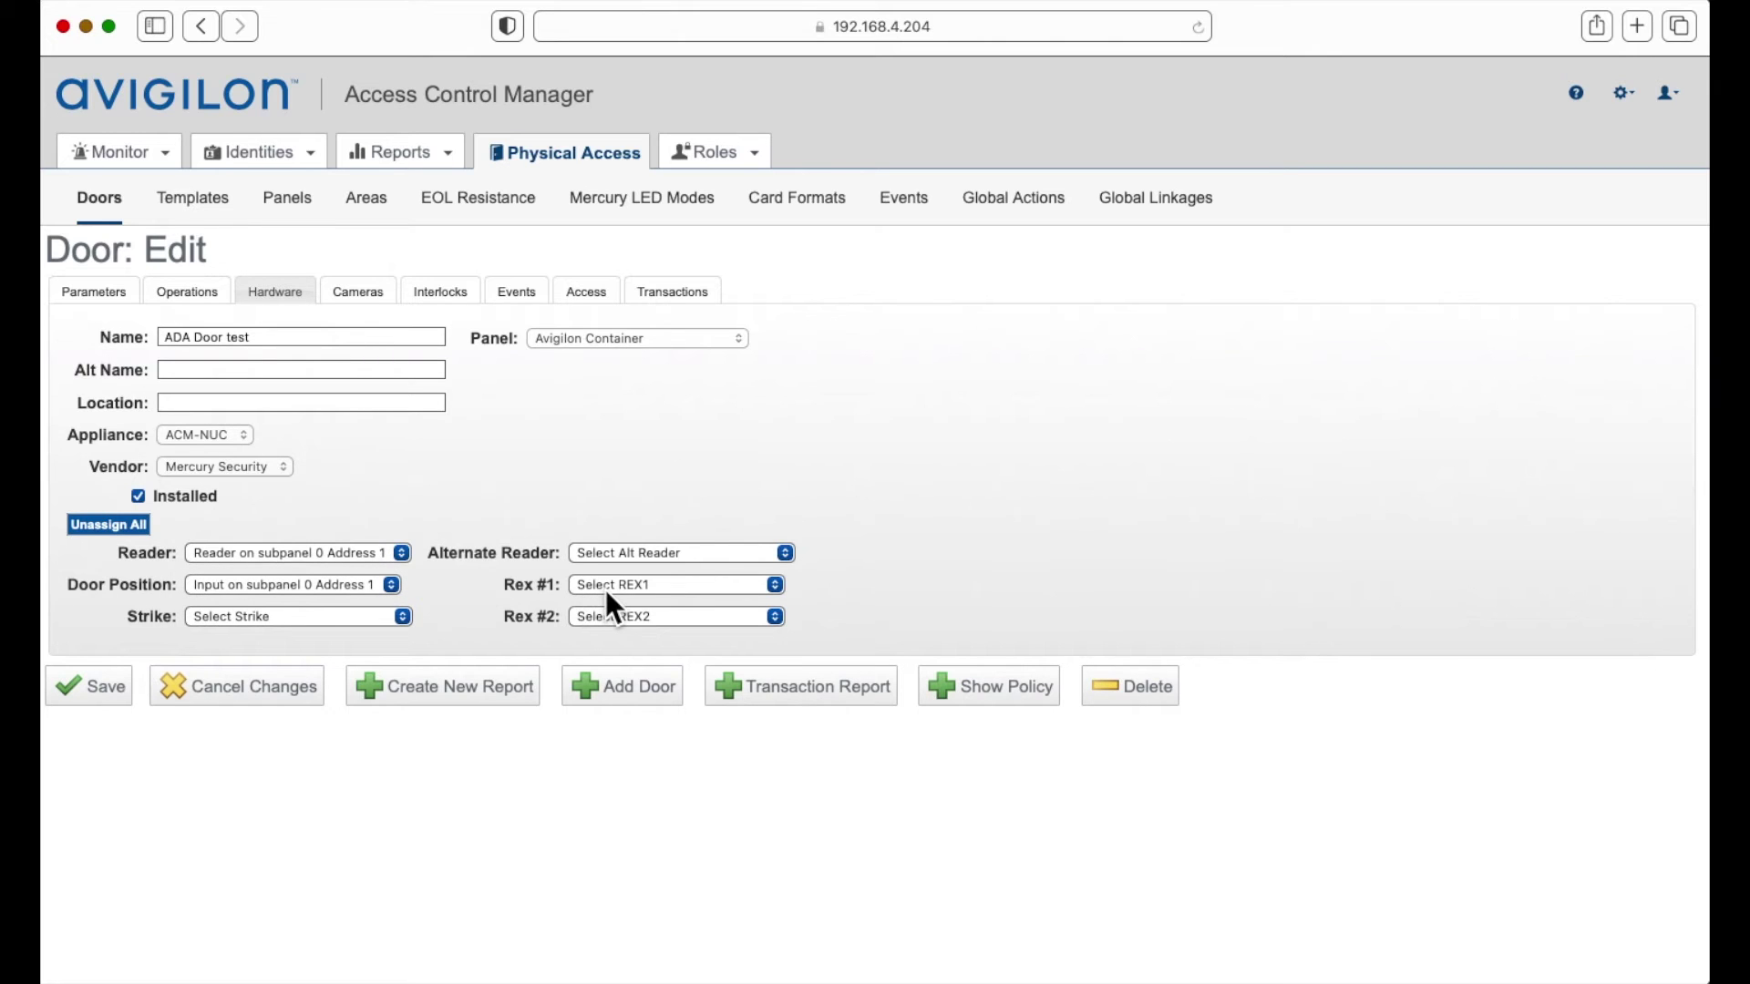
{"action": "left_click", "coordinate": [300, 616]}
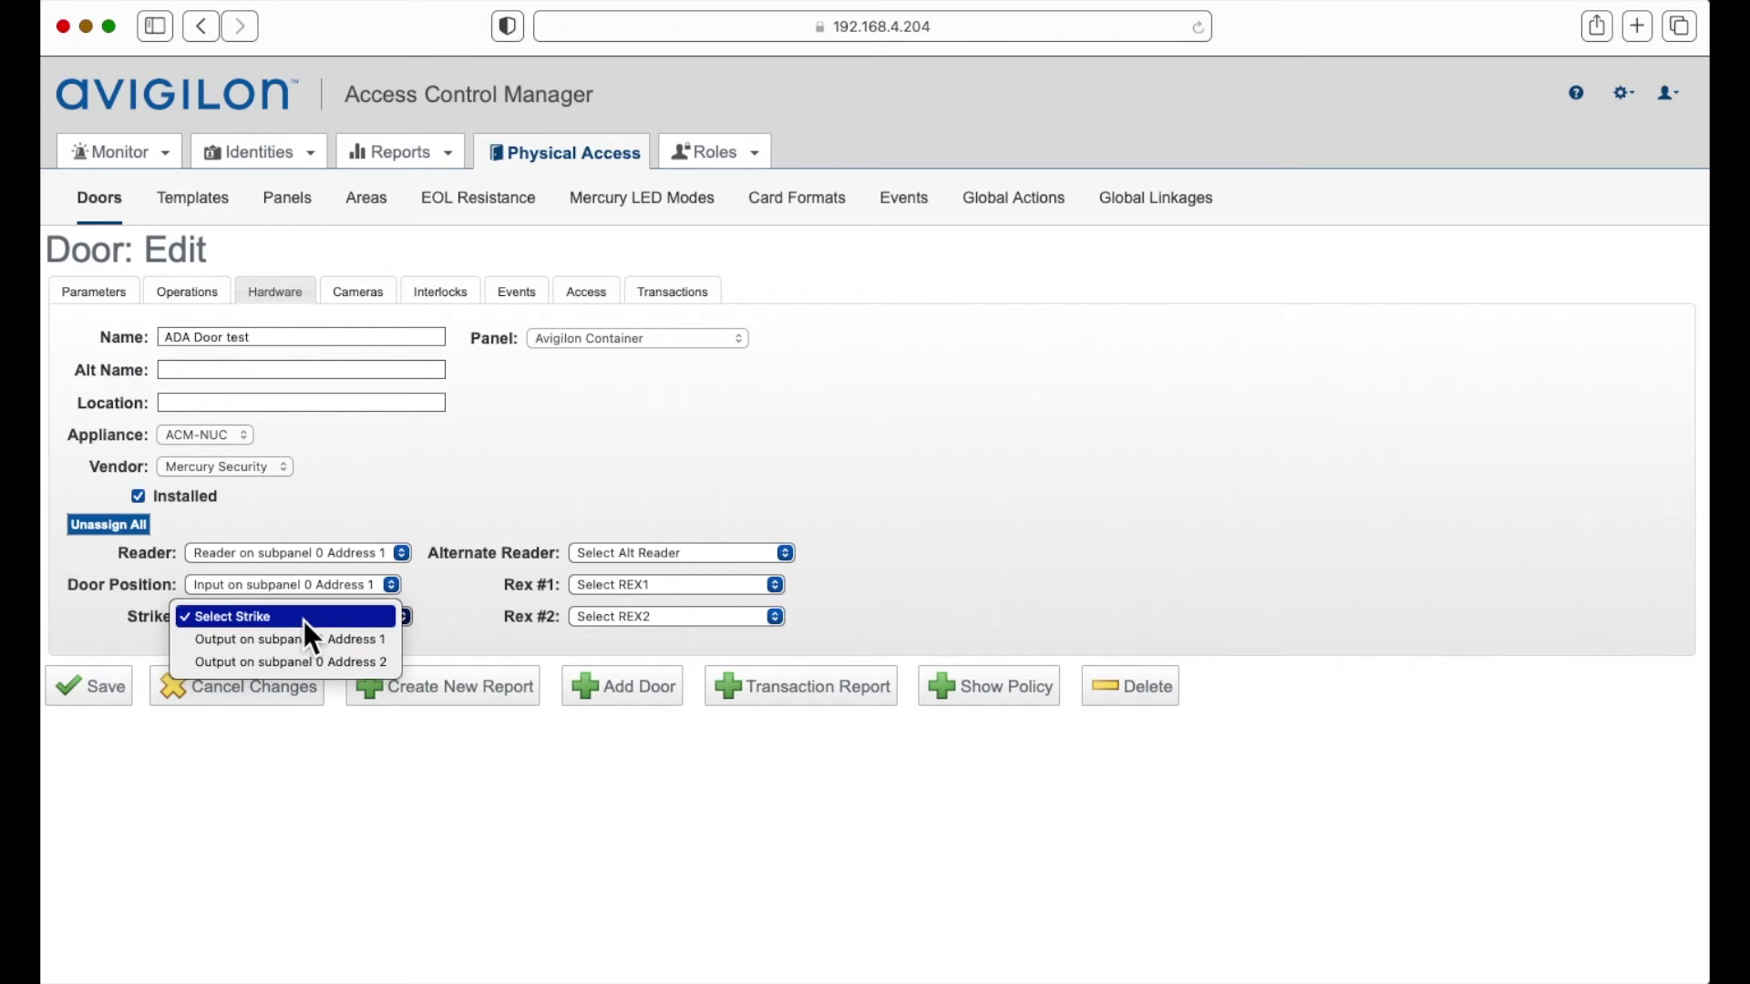
{"action": "left_click", "coordinate": [304, 639]}
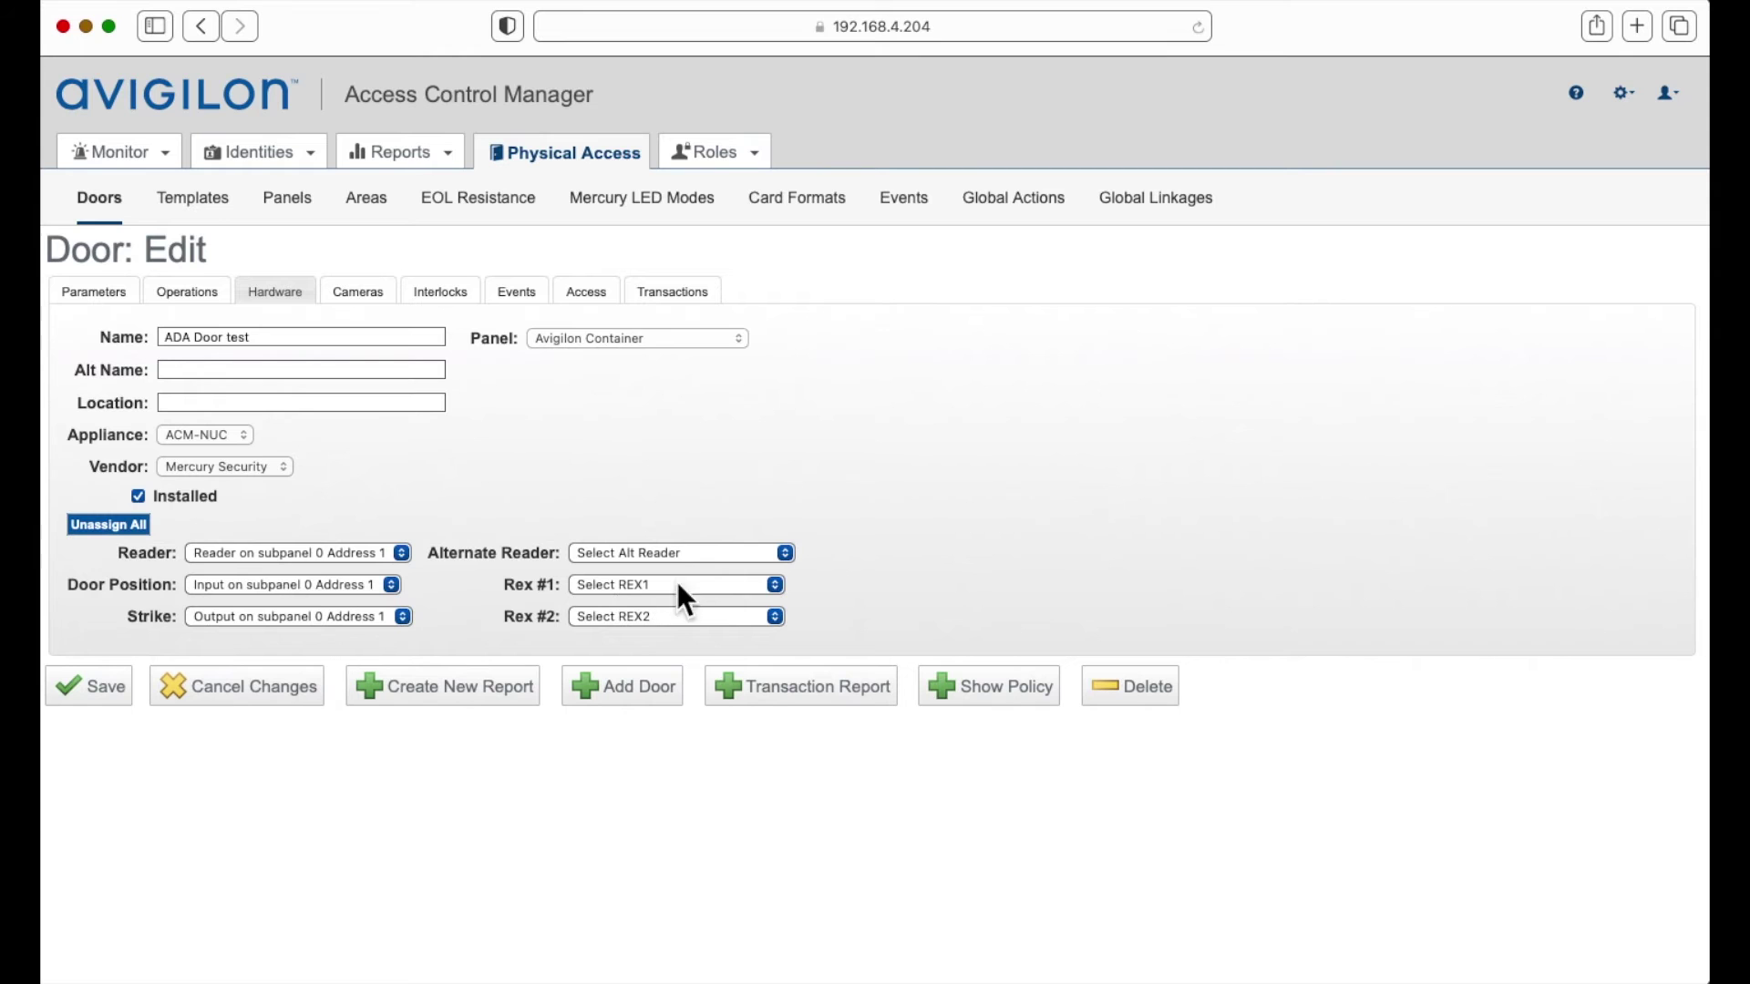
{"action": "left_click", "coordinate": [100, 689]}
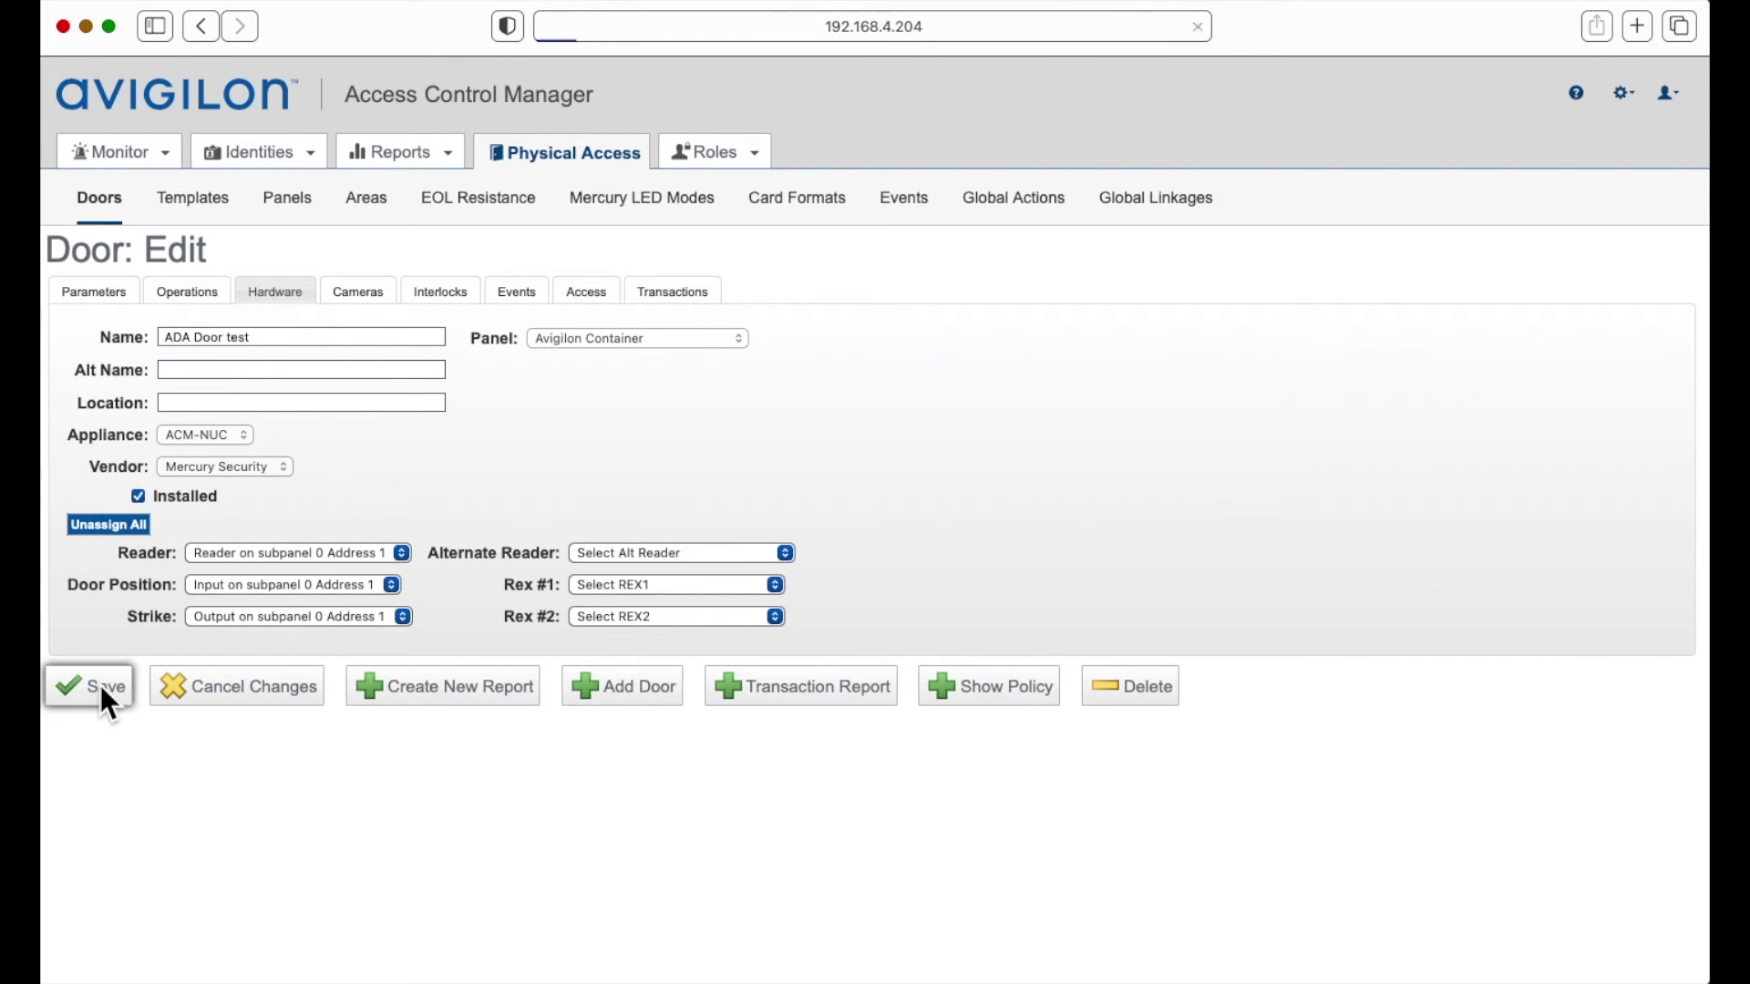
Open the address 2 input on the Avigilon Container panel's internal subpanel and rename it ADA.
{"action": "left_click", "coordinate": [286, 203]}
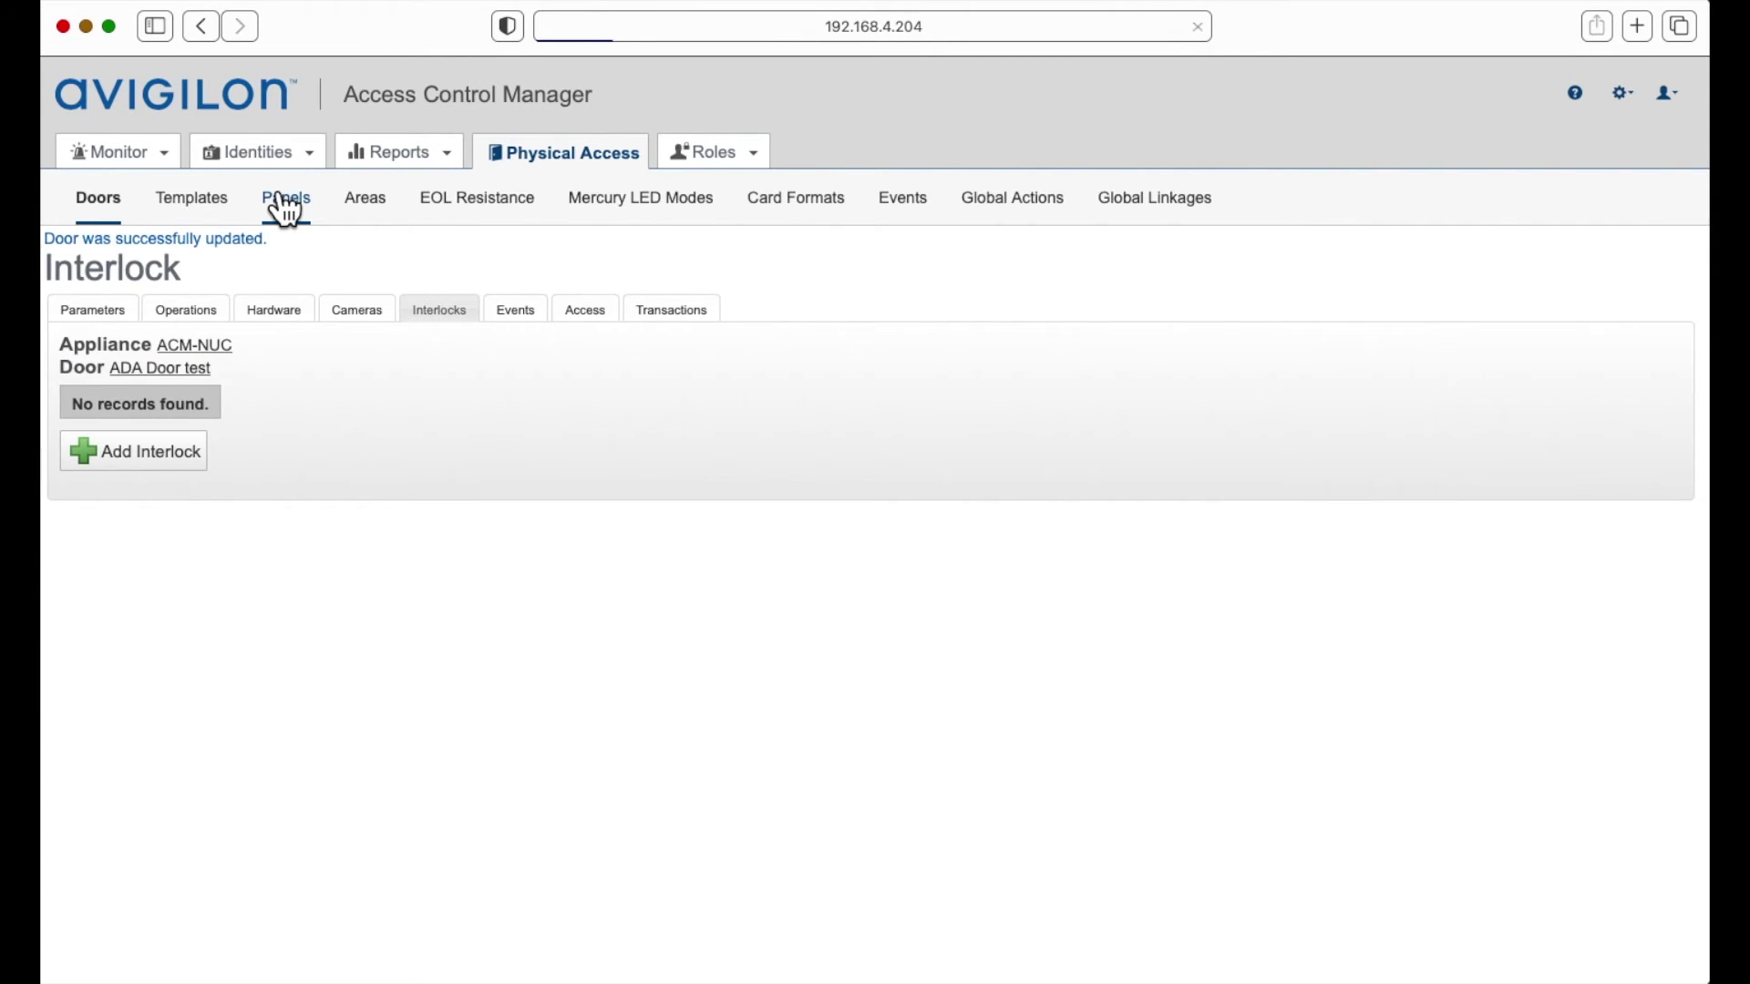
{"action": "left_click", "coordinate": [325, 377]}
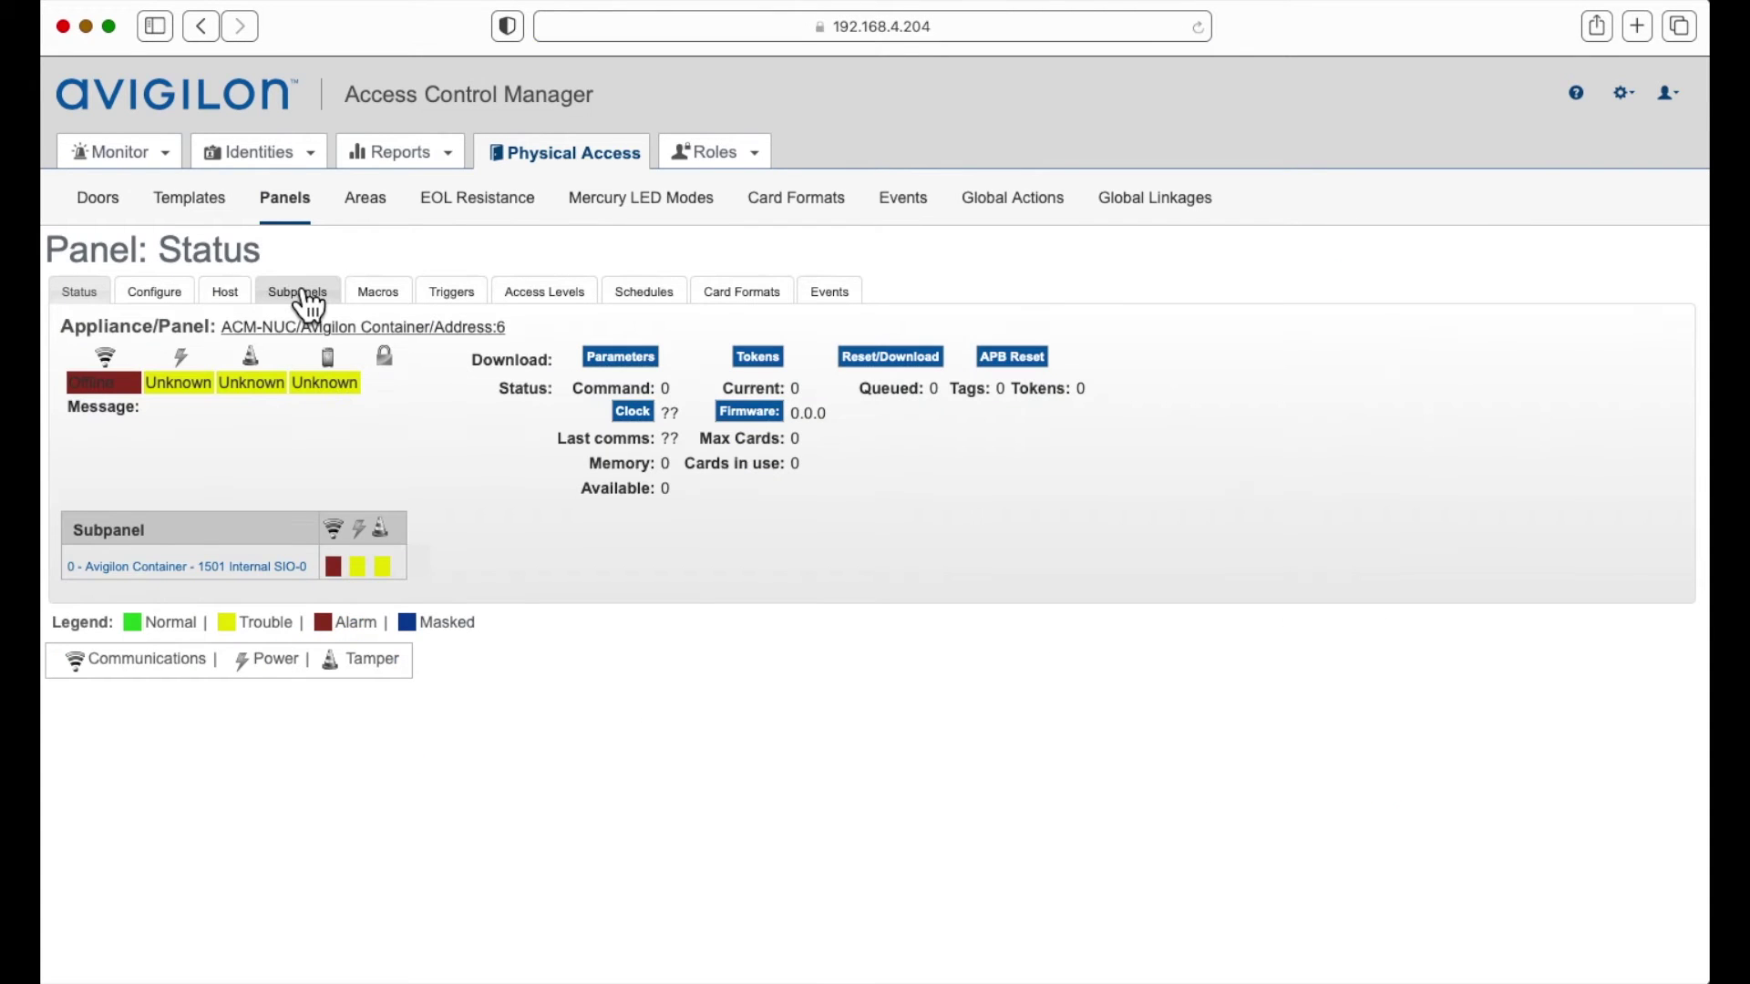
{"action": "left_click", "coordinate": [307, 301]}
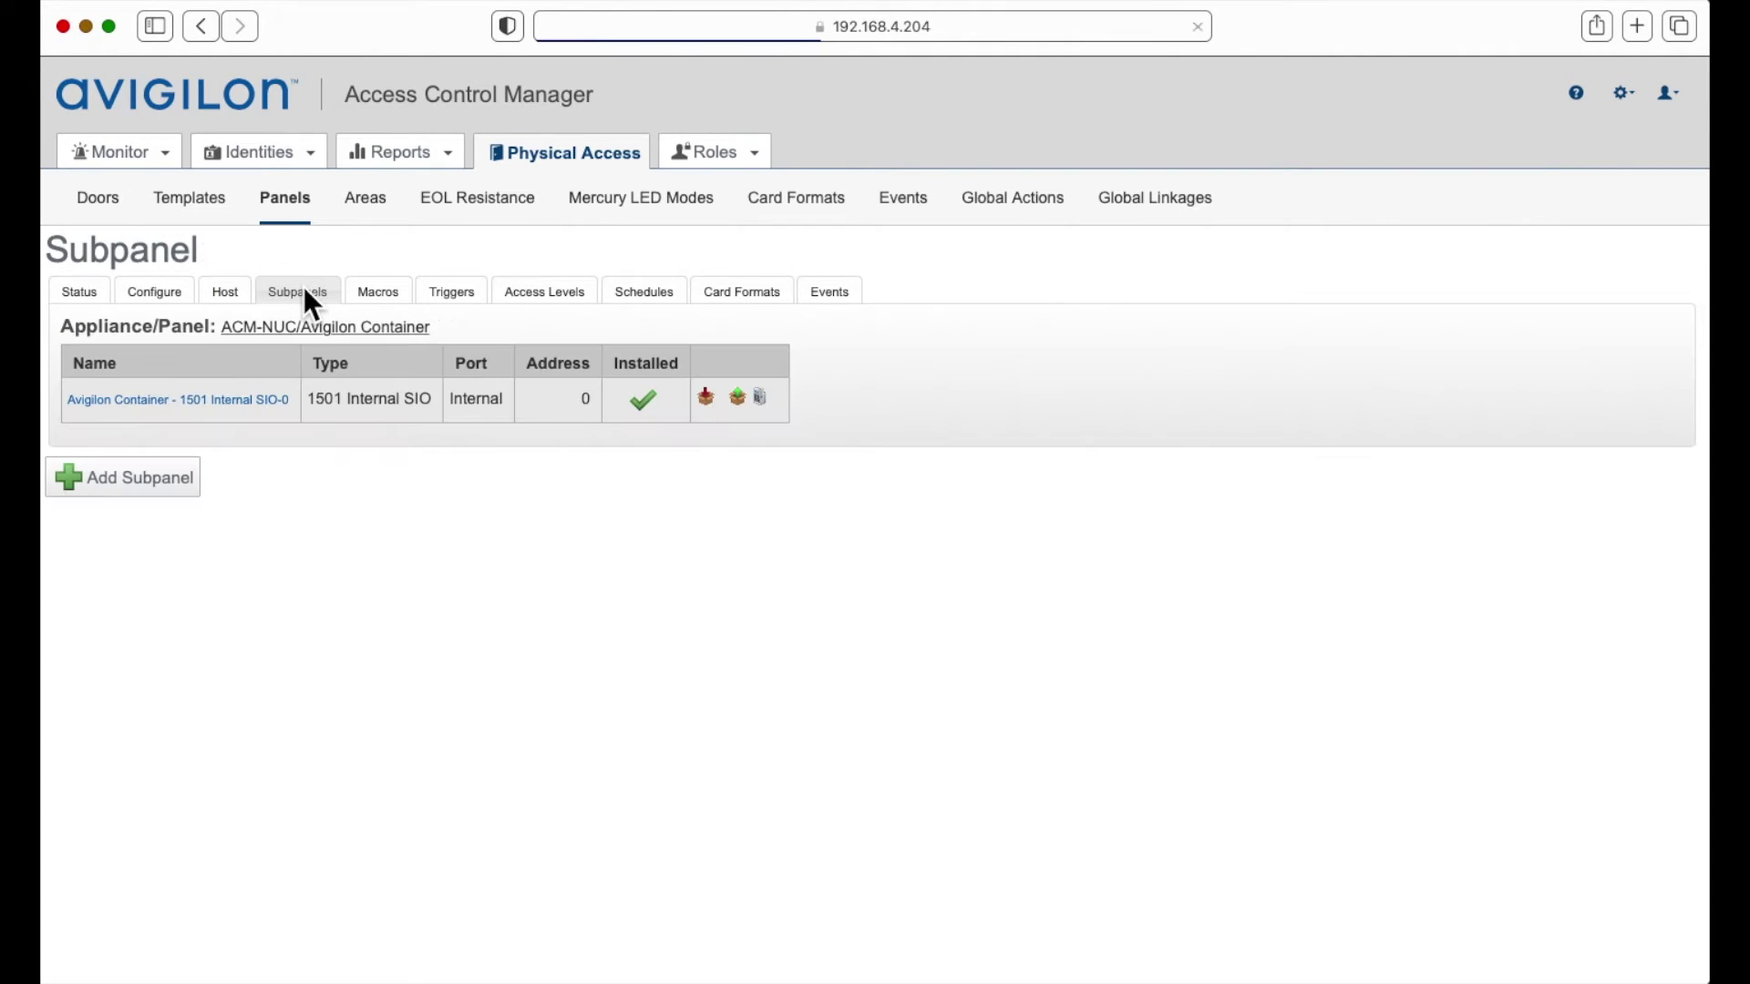
{"action": "left_click", "coordinate": [708, 398]}
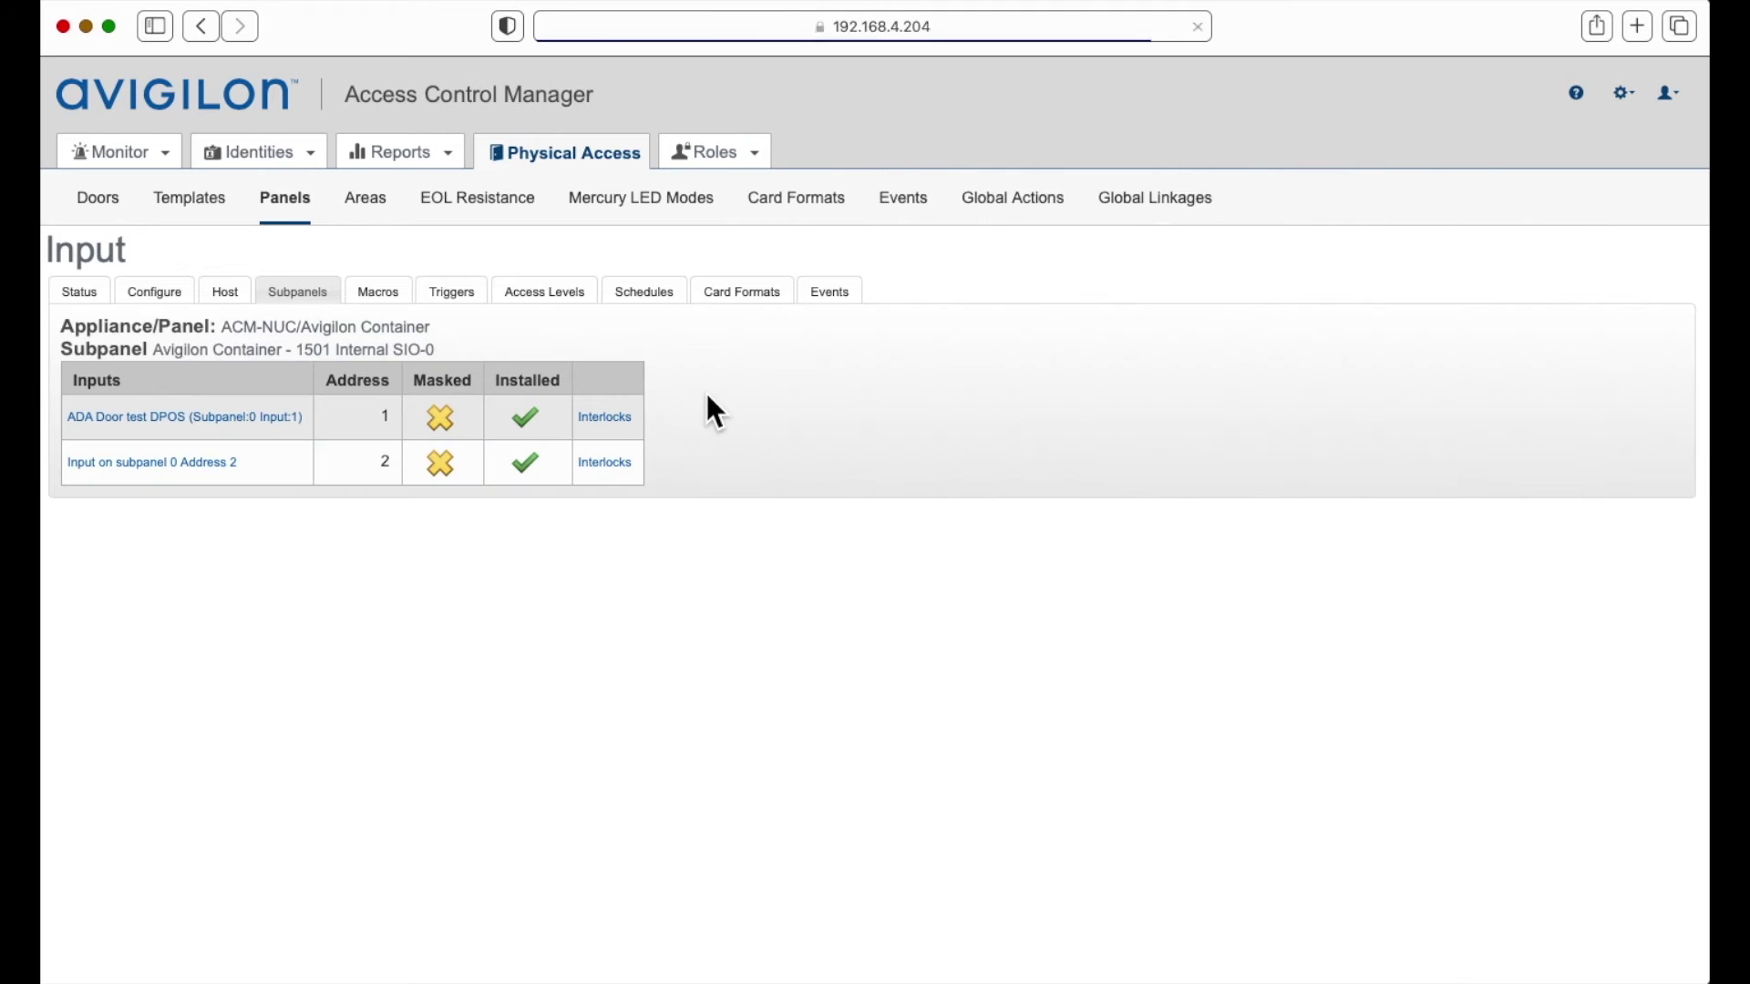
{"action": "left_click", "coordinate": [193, 461]}
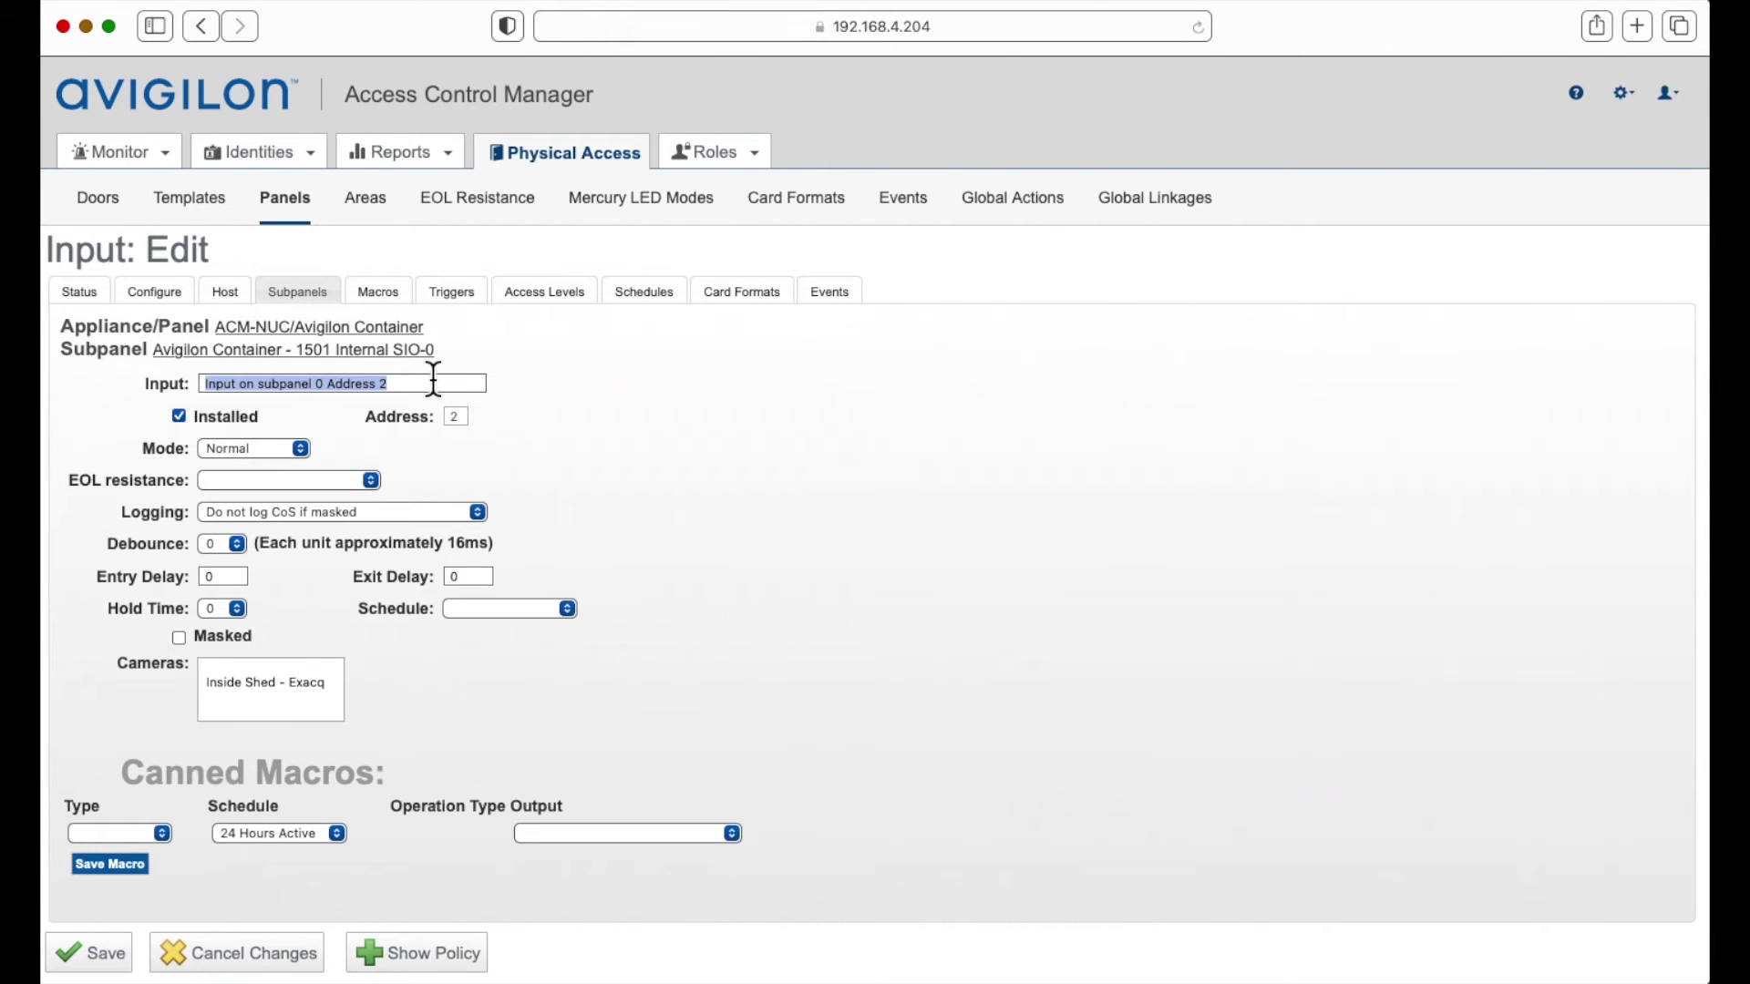
{"action": "left_click", "coordinate": [433, 382]}
{"action": "triple_click", "coordinate": [433, 382]}
{"action": "type", "text": "ADA"}
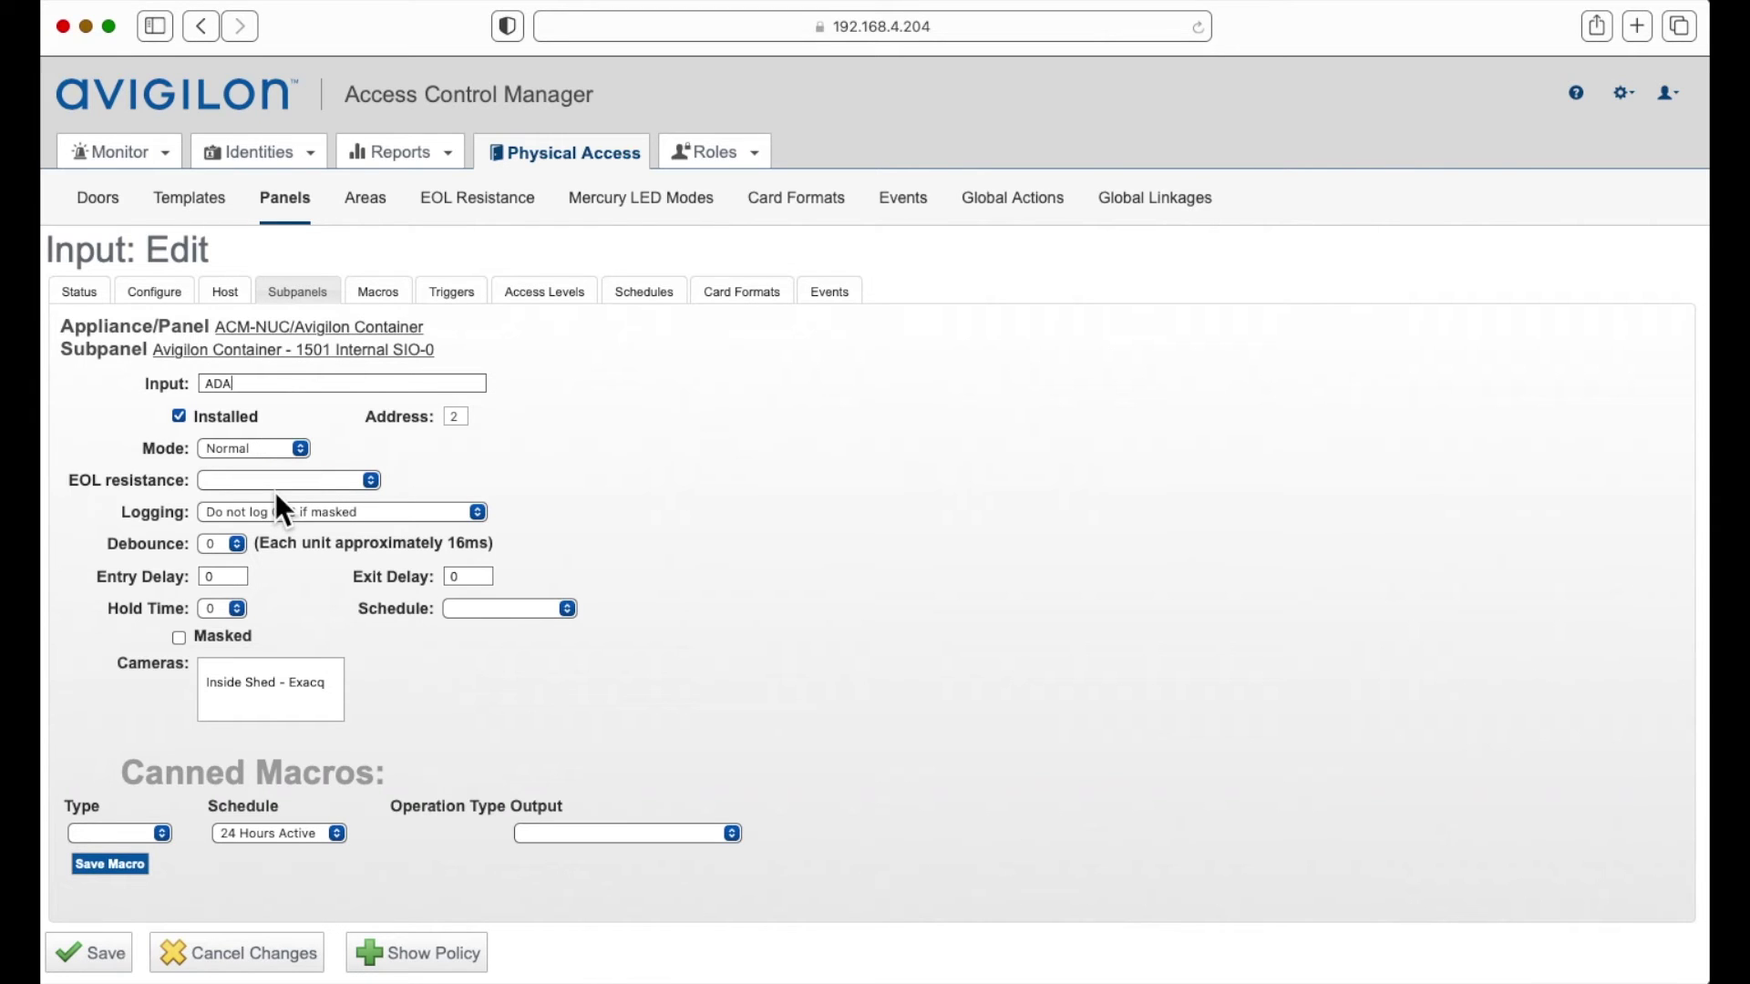
Save an Input Alarm macro for the ADA input with the Weekday schedule and Output on subpanel 0 Address 2, and save the input.
{"action": "left_click", "coordinate": [143, 830]}
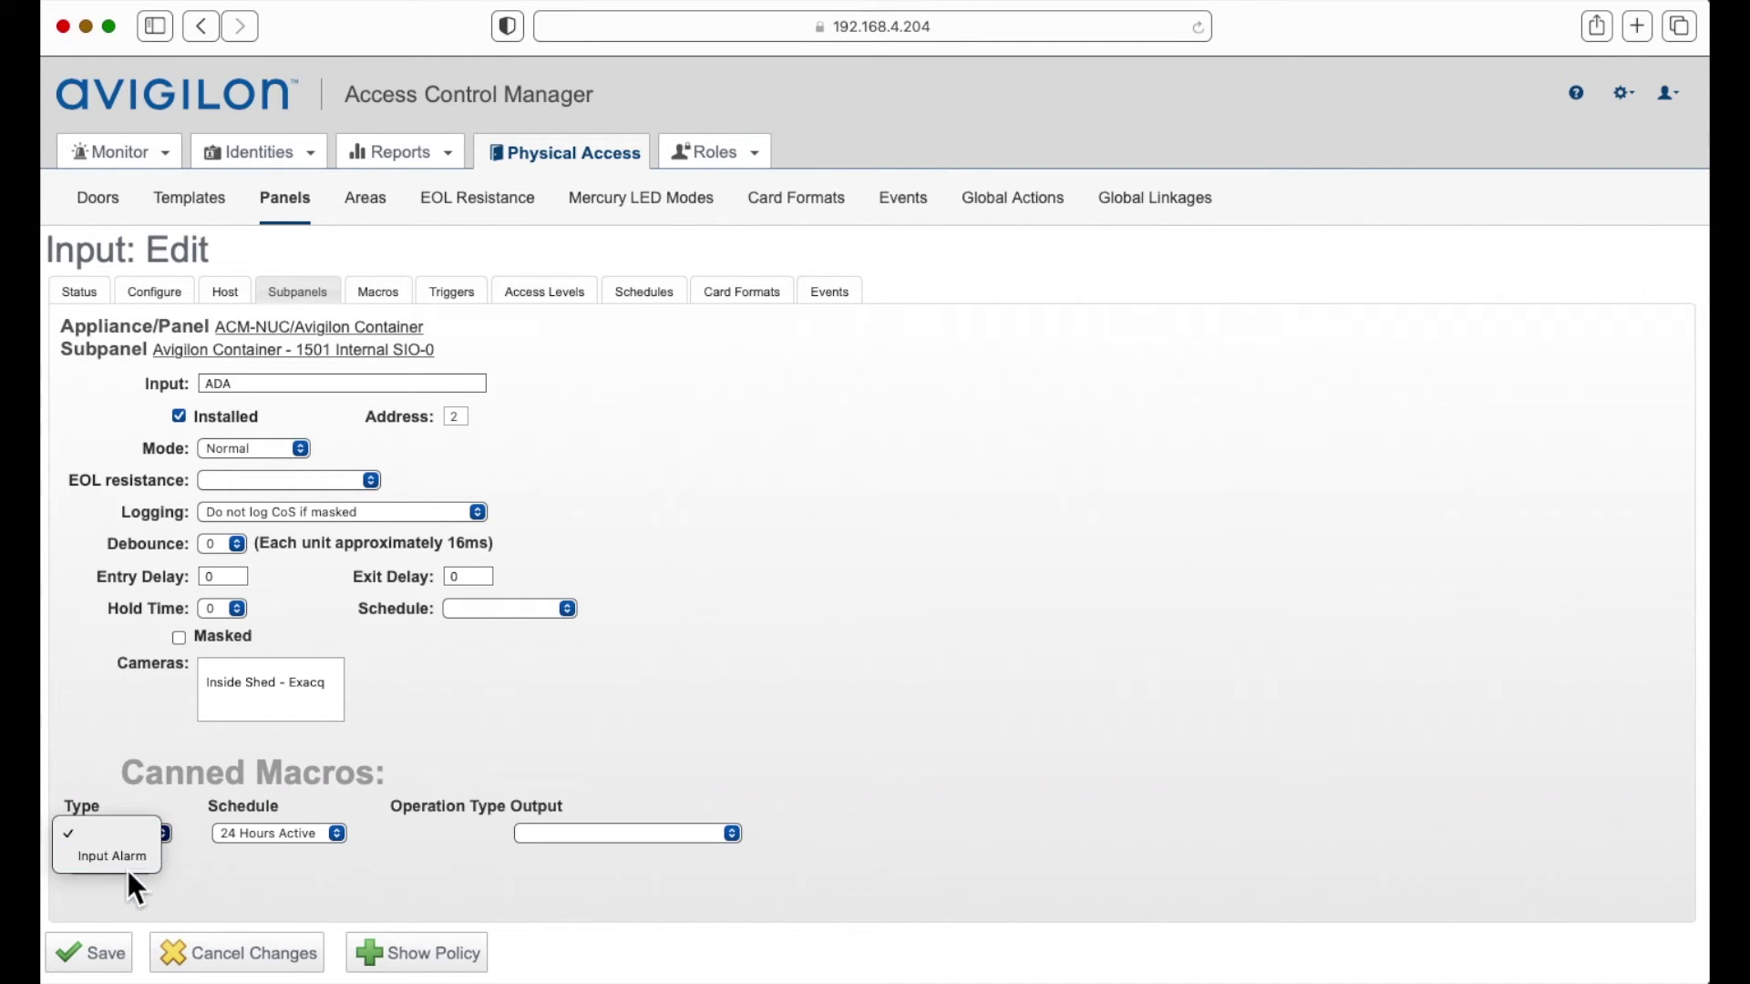
{"action": "left_click", "coordinate": [133, 861]}
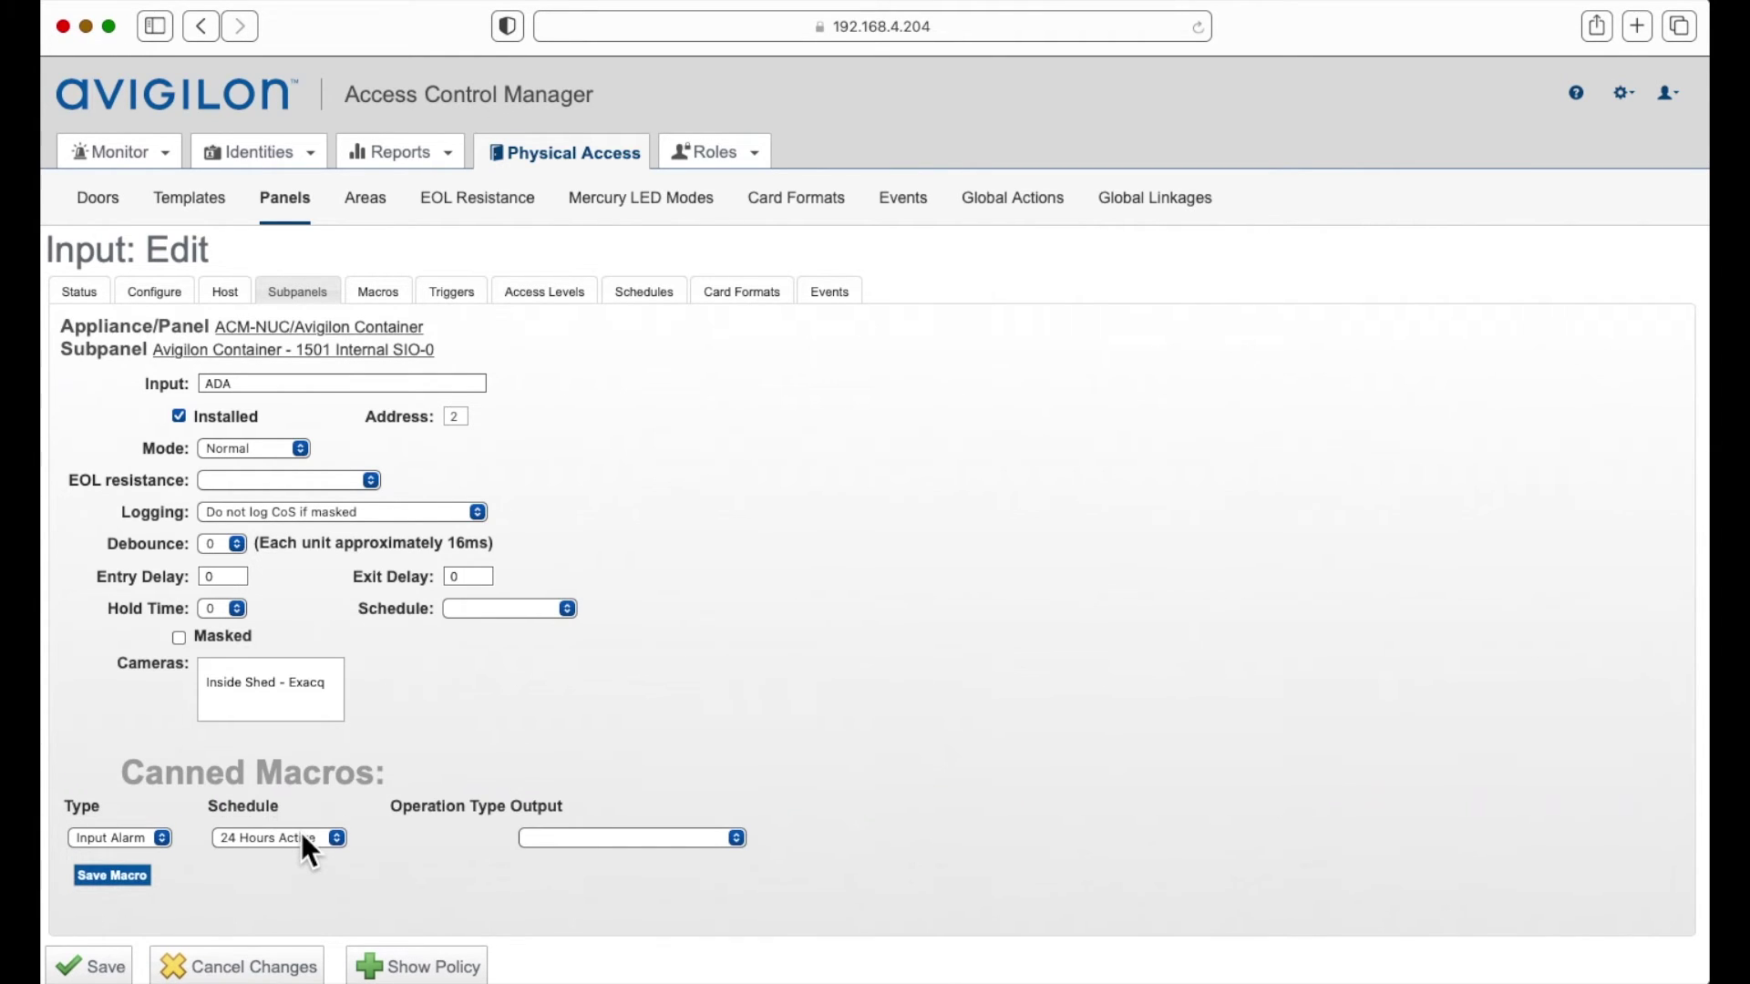
{"action": "left_click", "coordinate": [304, 836]}
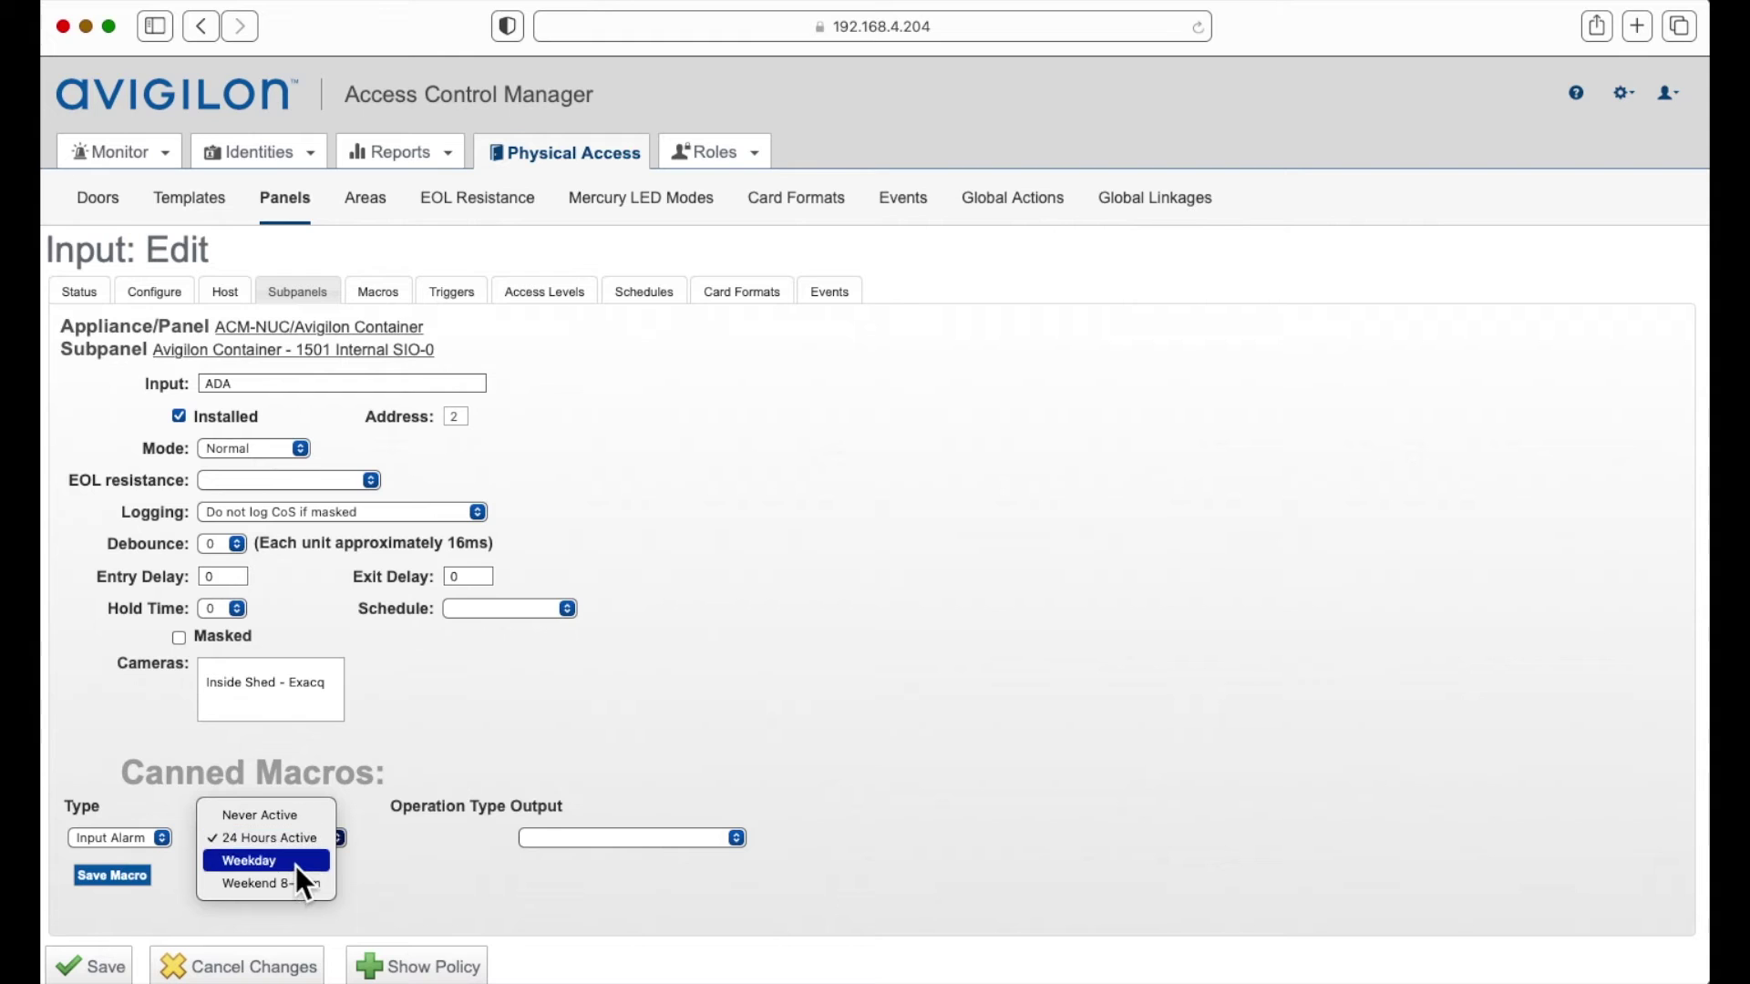
{"action": "left_click", "coordinate": [297, 862]}
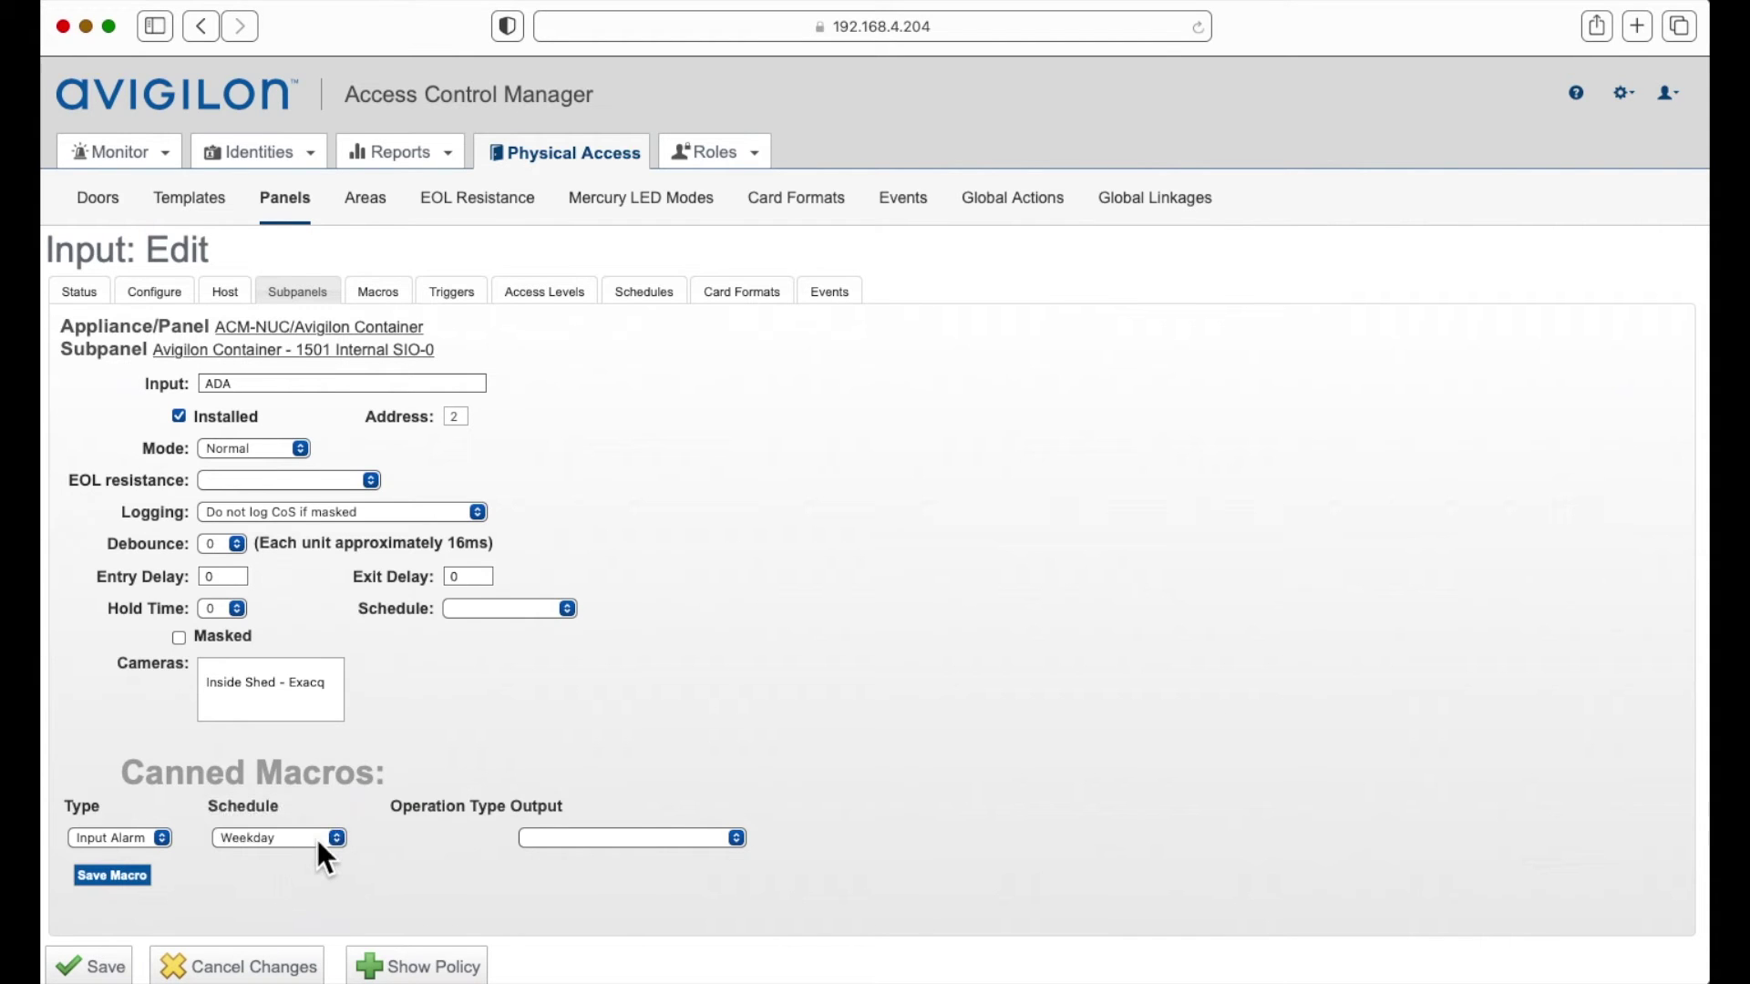
{"action": "left_click", "coordinate": [696, 834]}
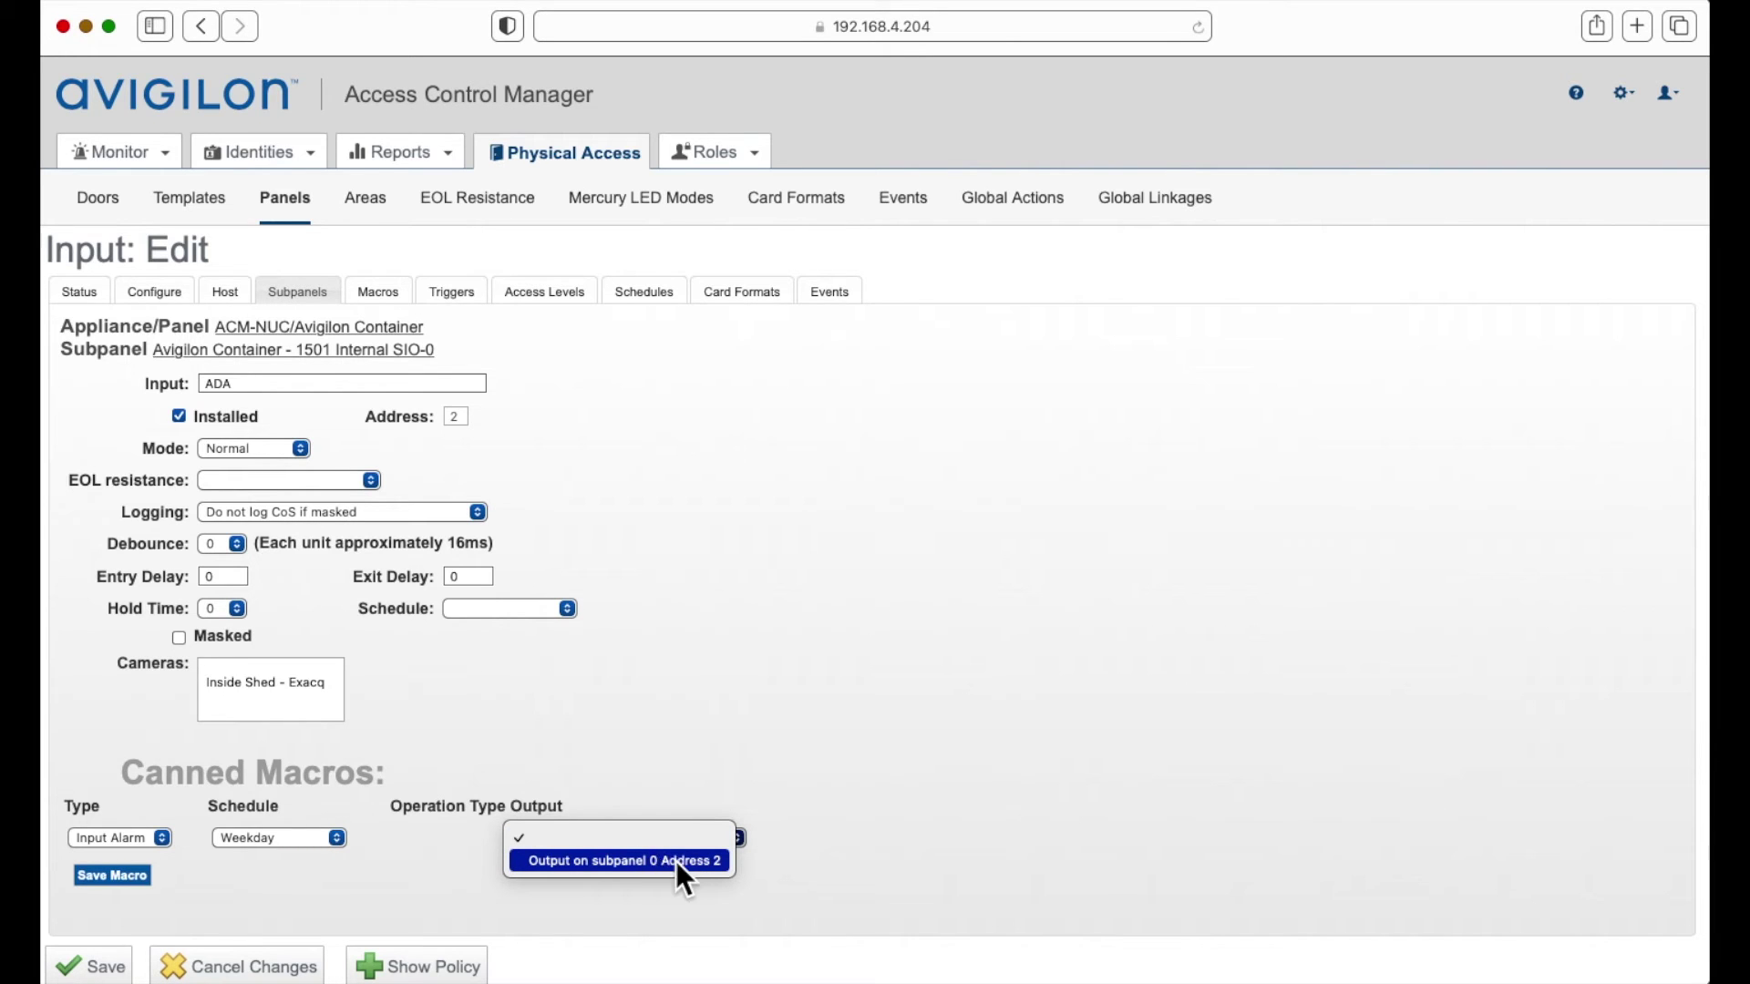
{"action": "left_click", "coordinate": [672, 861]}
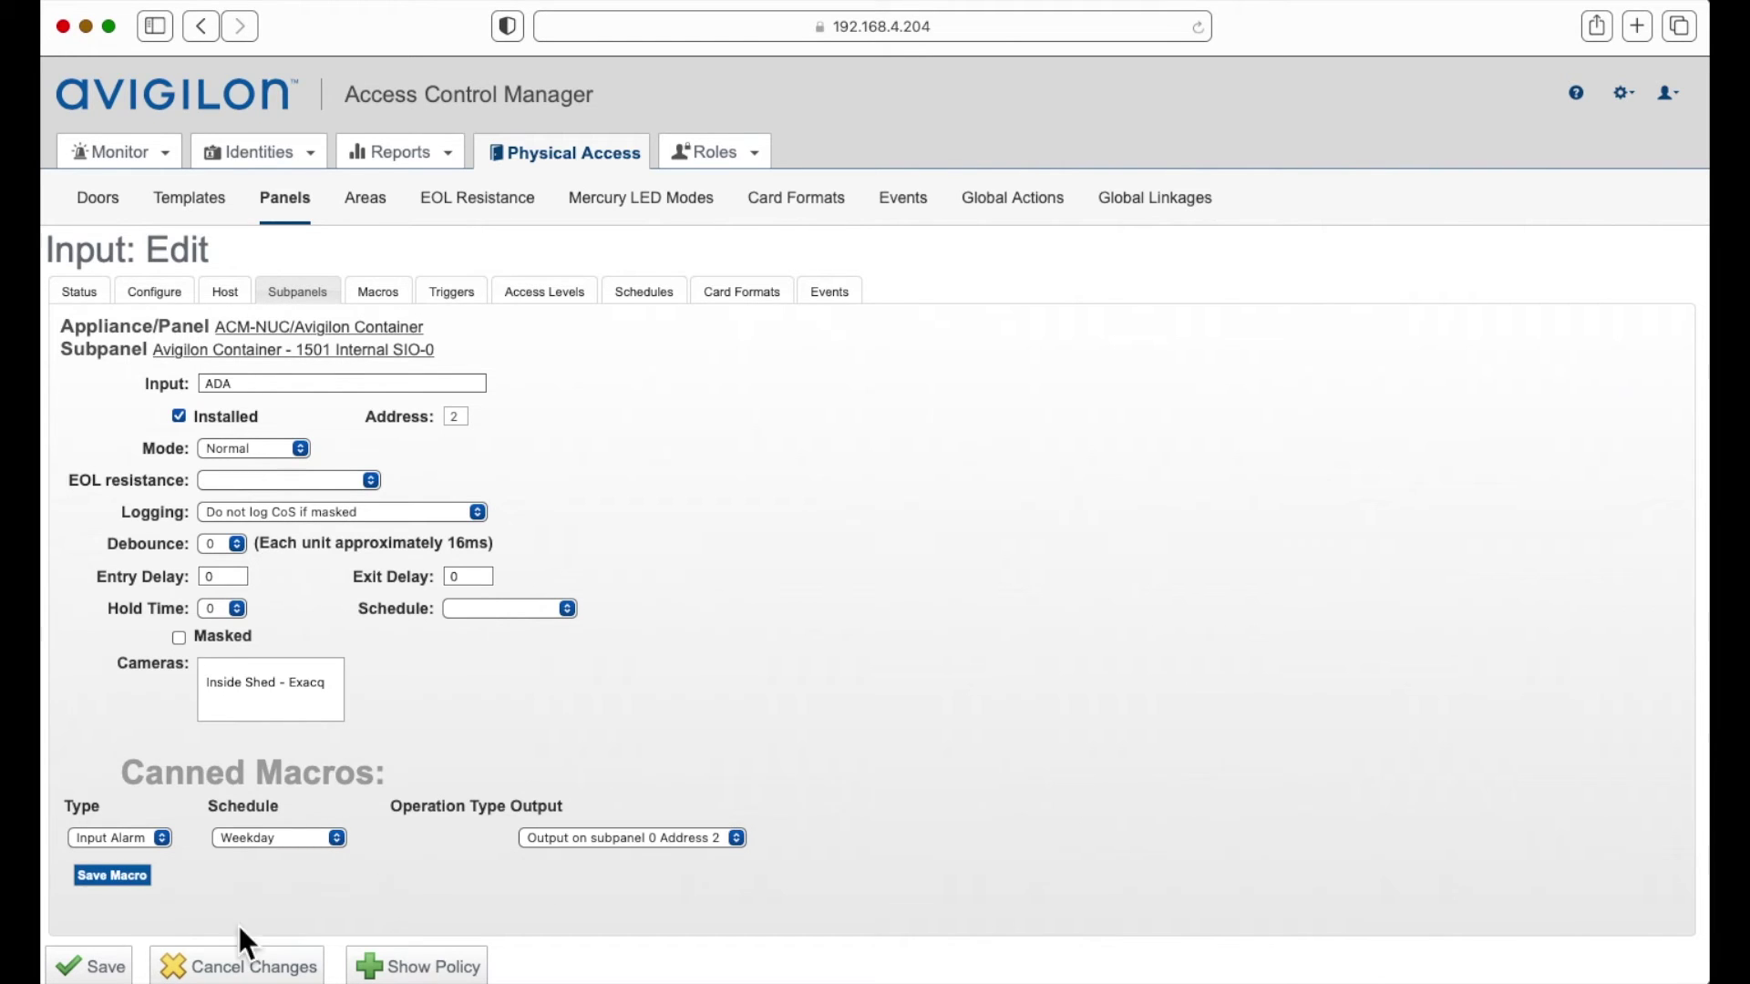
{"action": "left_click", "coordinate": [112, 877]}
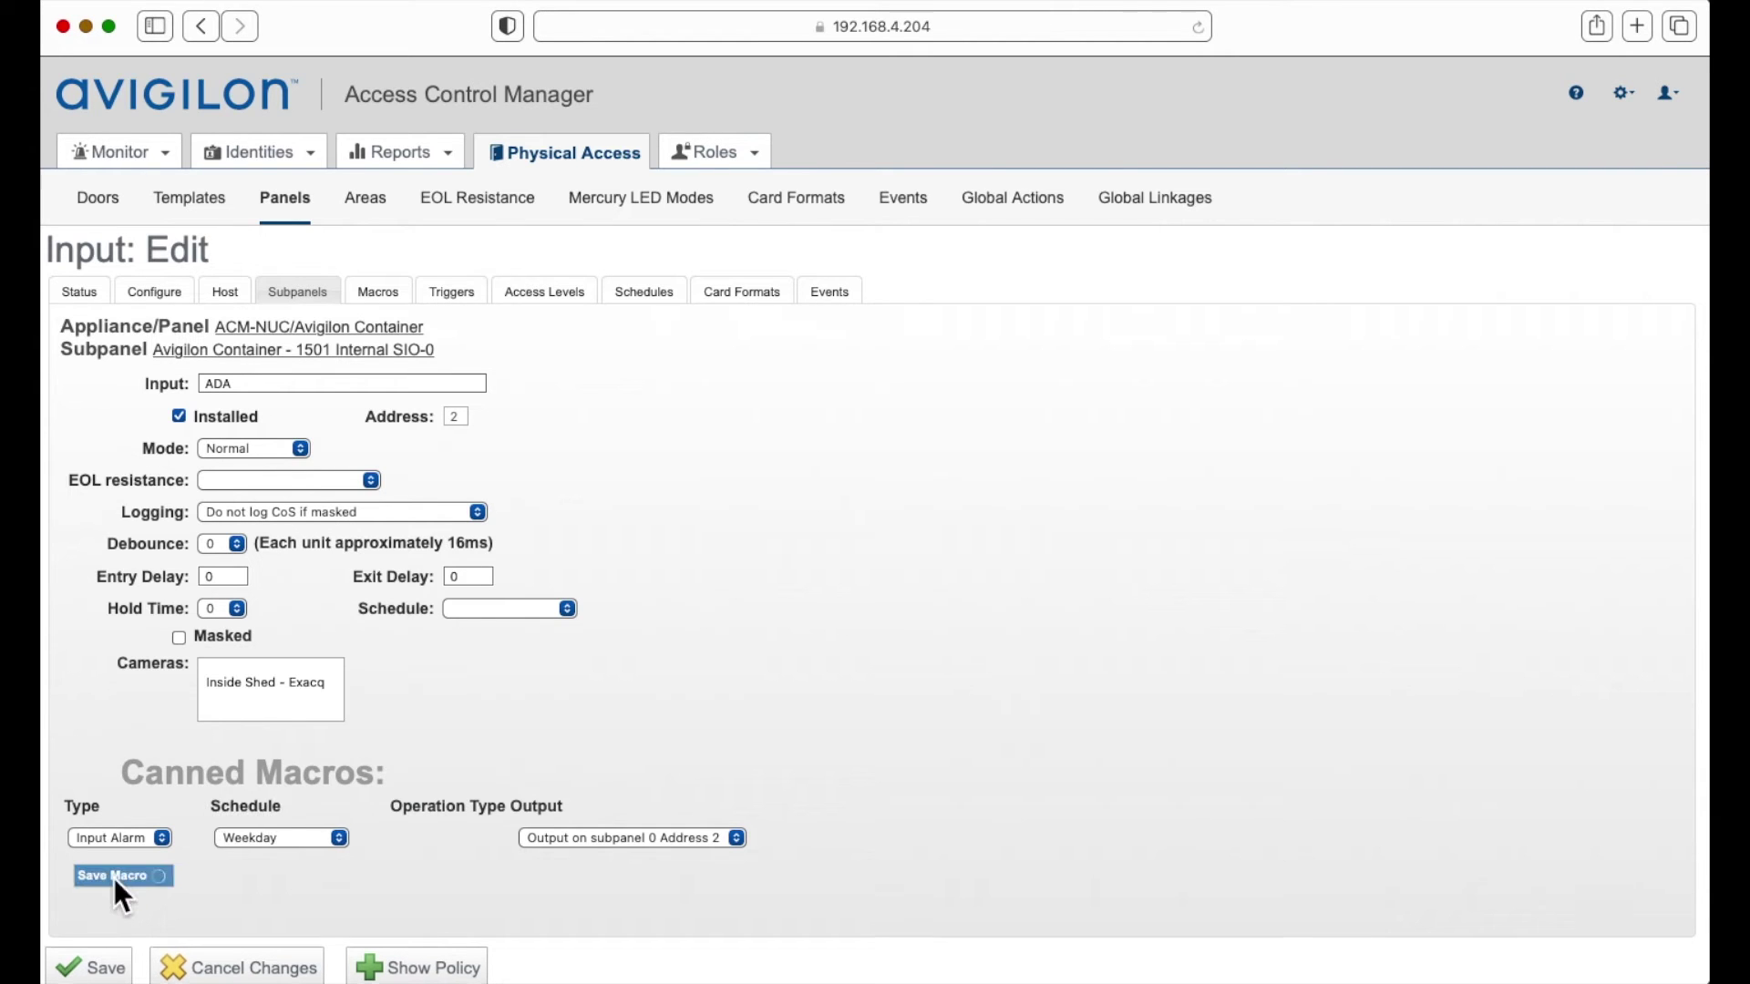
{"action": "left_click", "coordinate": [94, 957]}
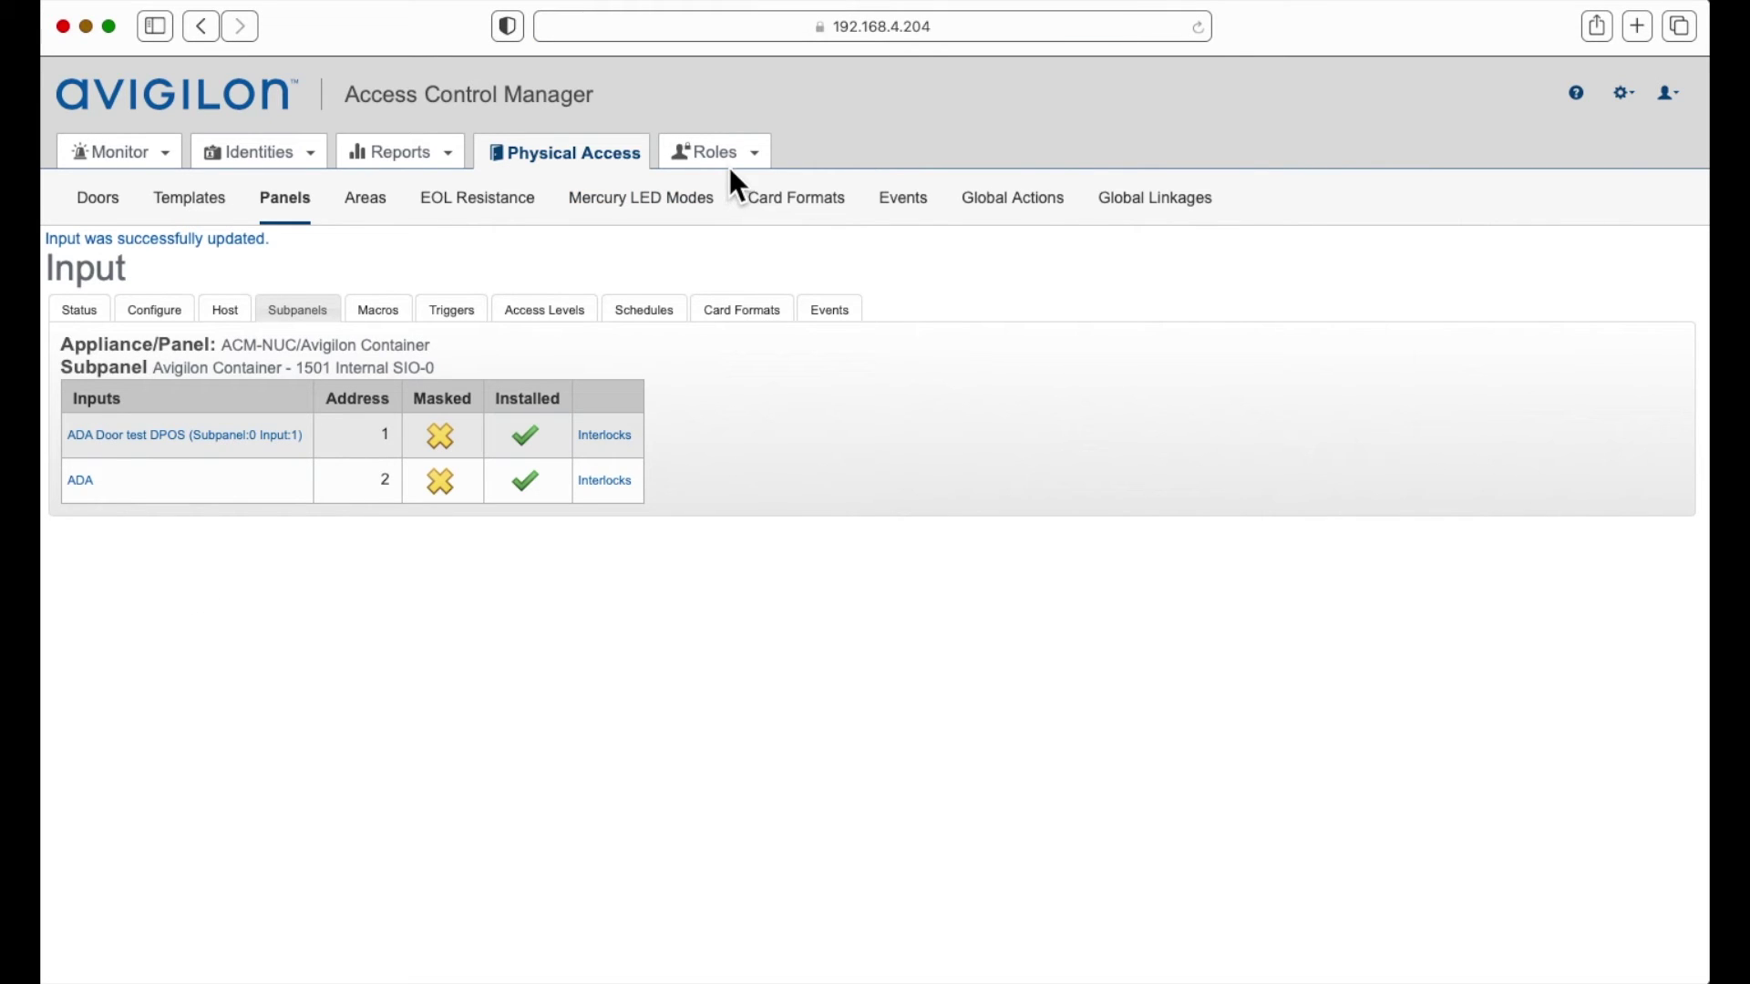
Start a new global action named Grant with the type Door Grant.
{"action": "left_click", "coordinate": [1041, 199]}
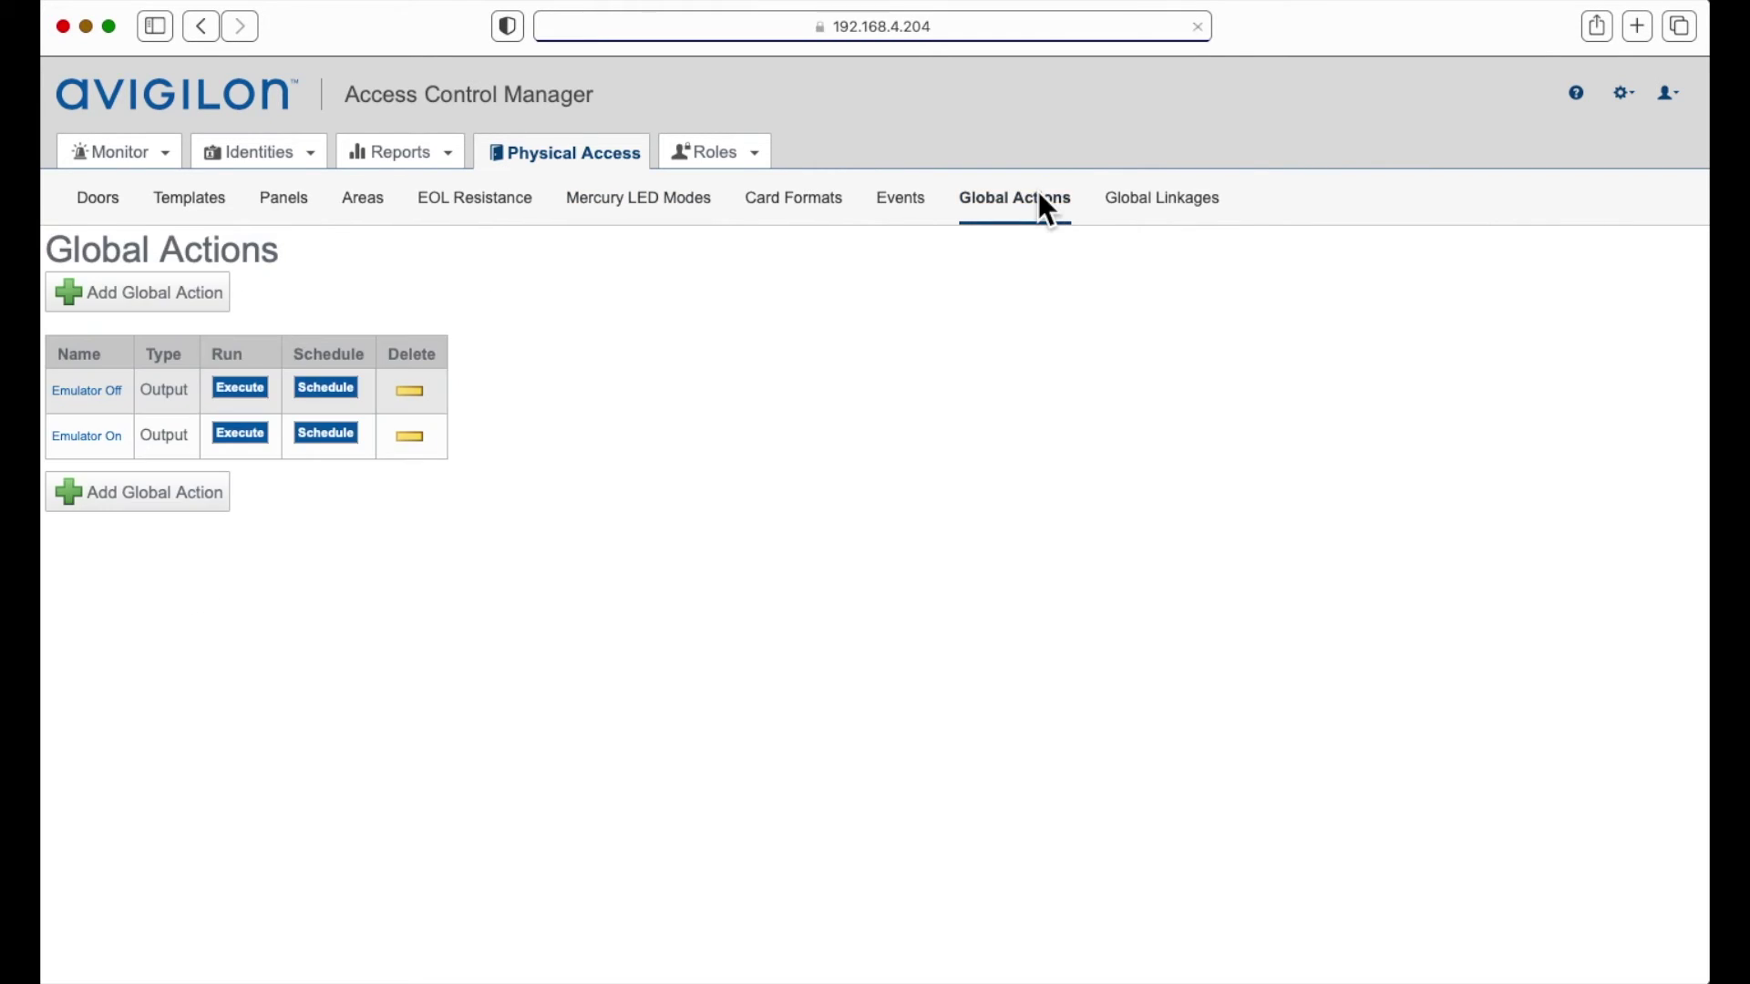
{"action": "left_click", "coordinate": [196, 507]}
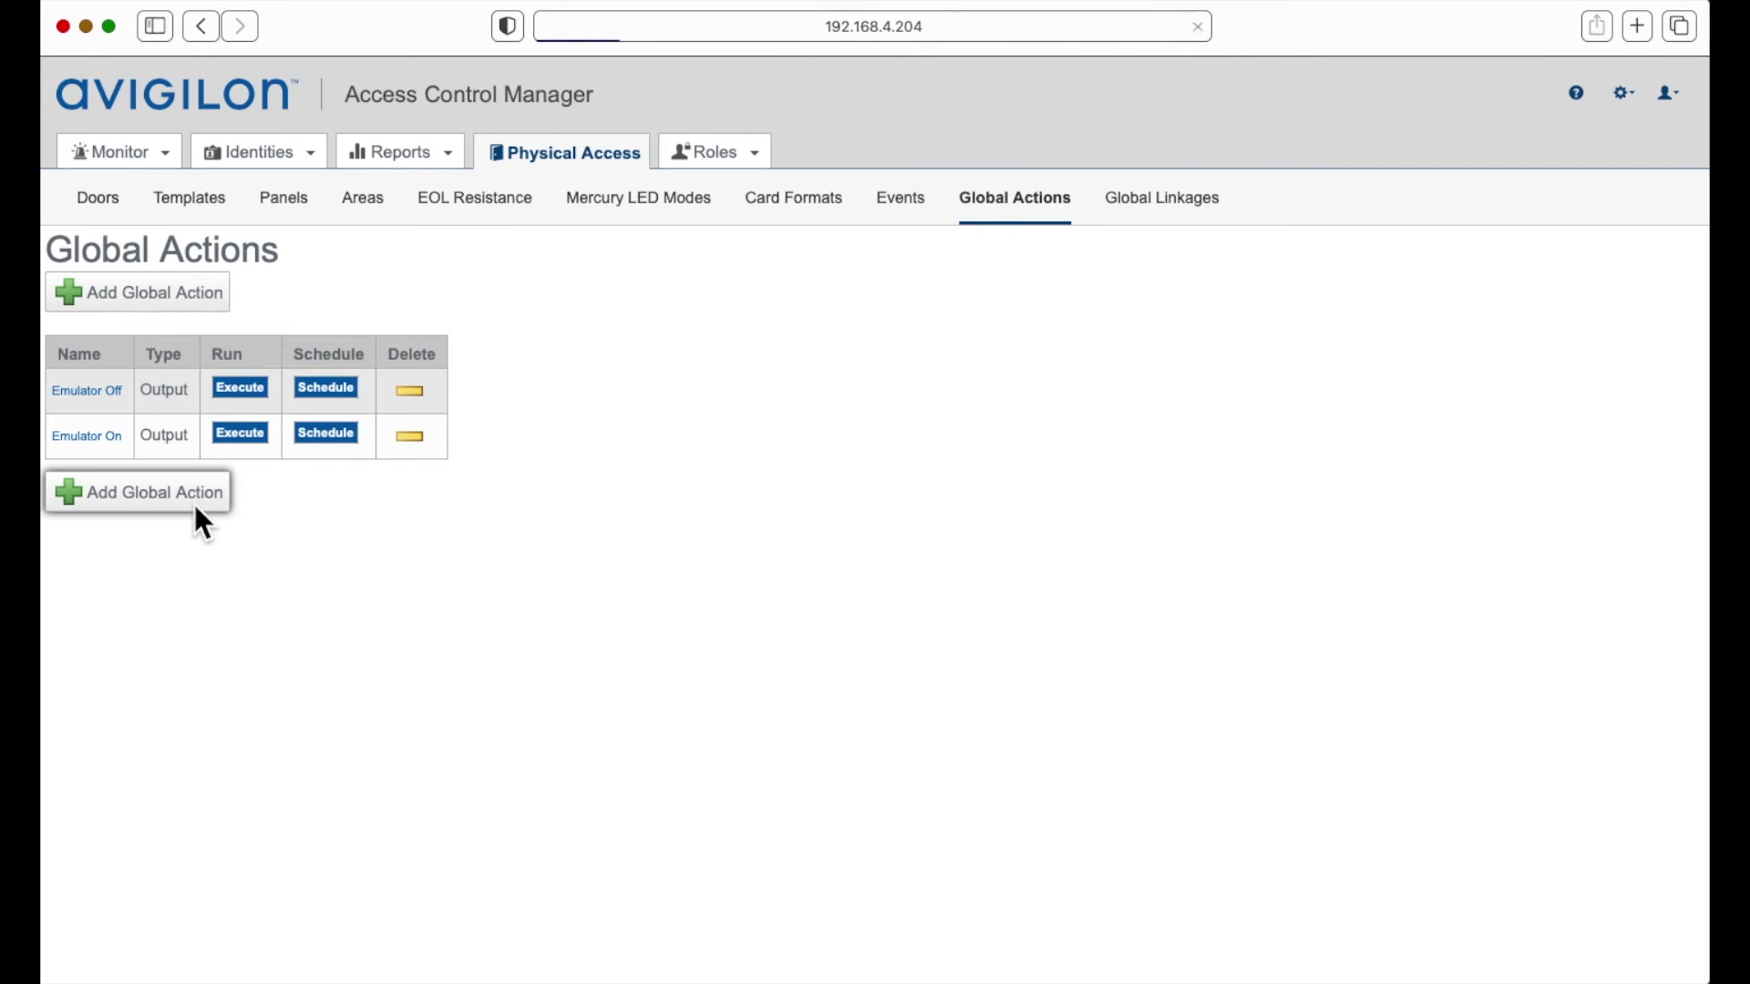
{"action": "left_click", "coordinate": [290, 338]}
{"action": "type", "text": "Grant"}
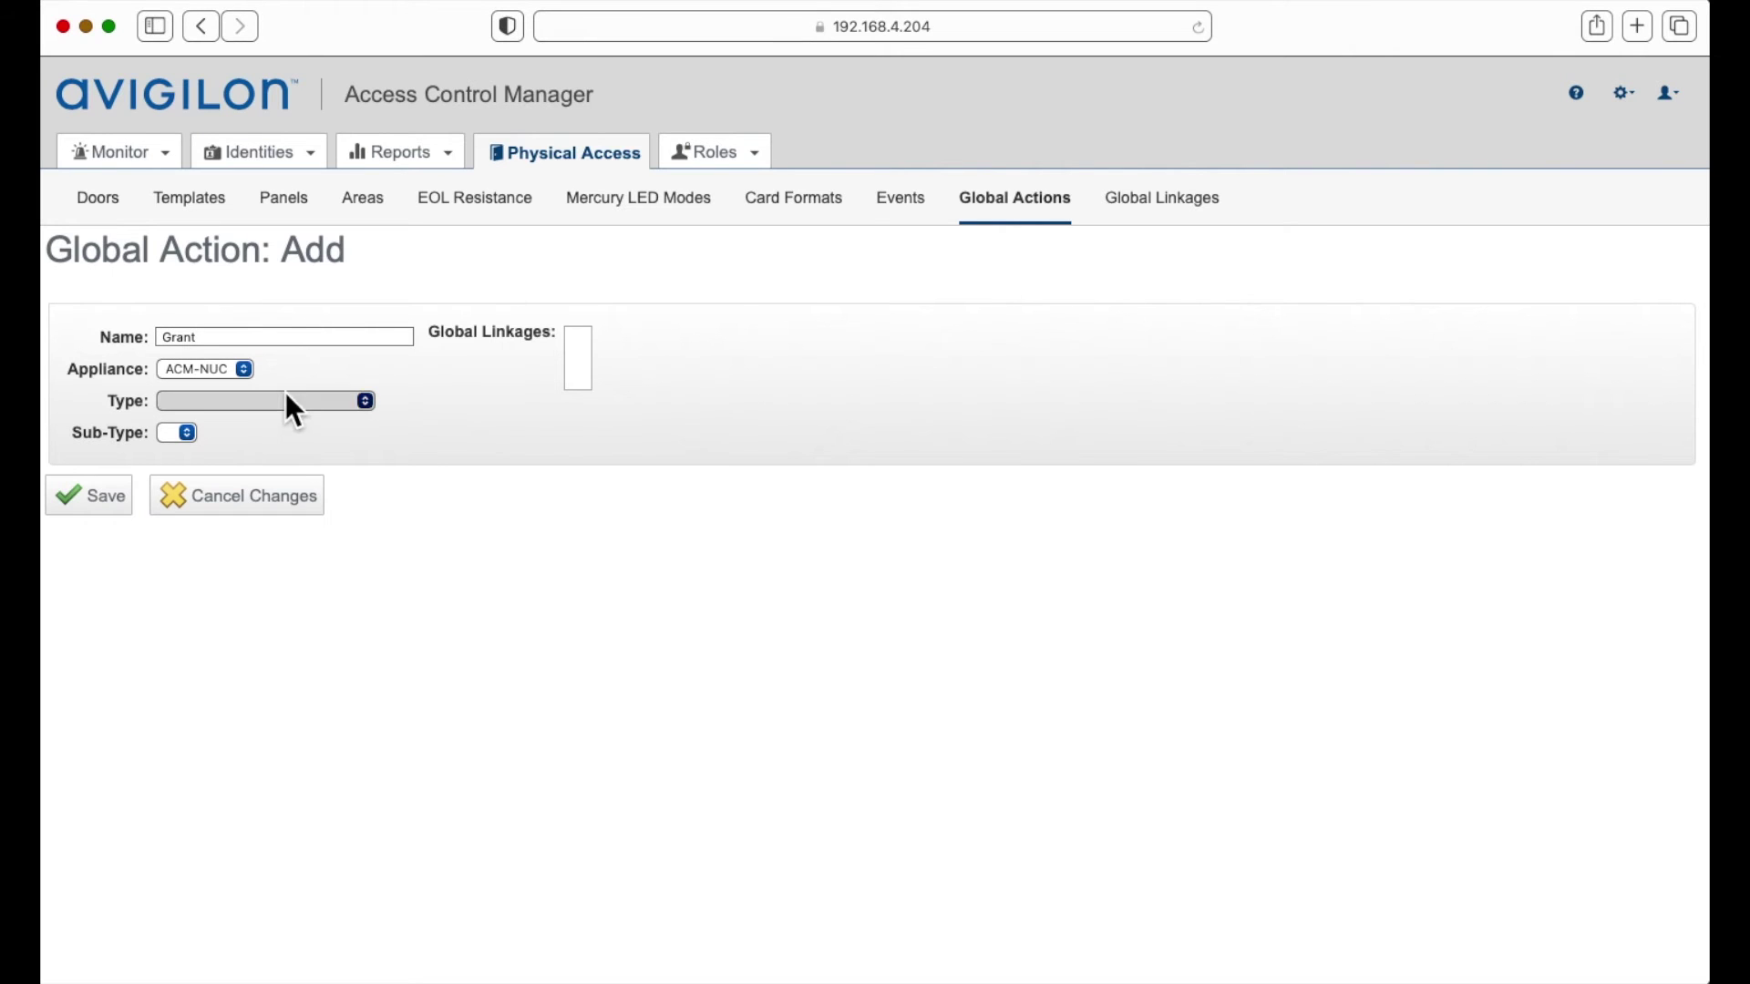
{"action": "left_click", "coordinate": [287, 397]}
{"action": "left_click", "coordinate": [264, 470]}
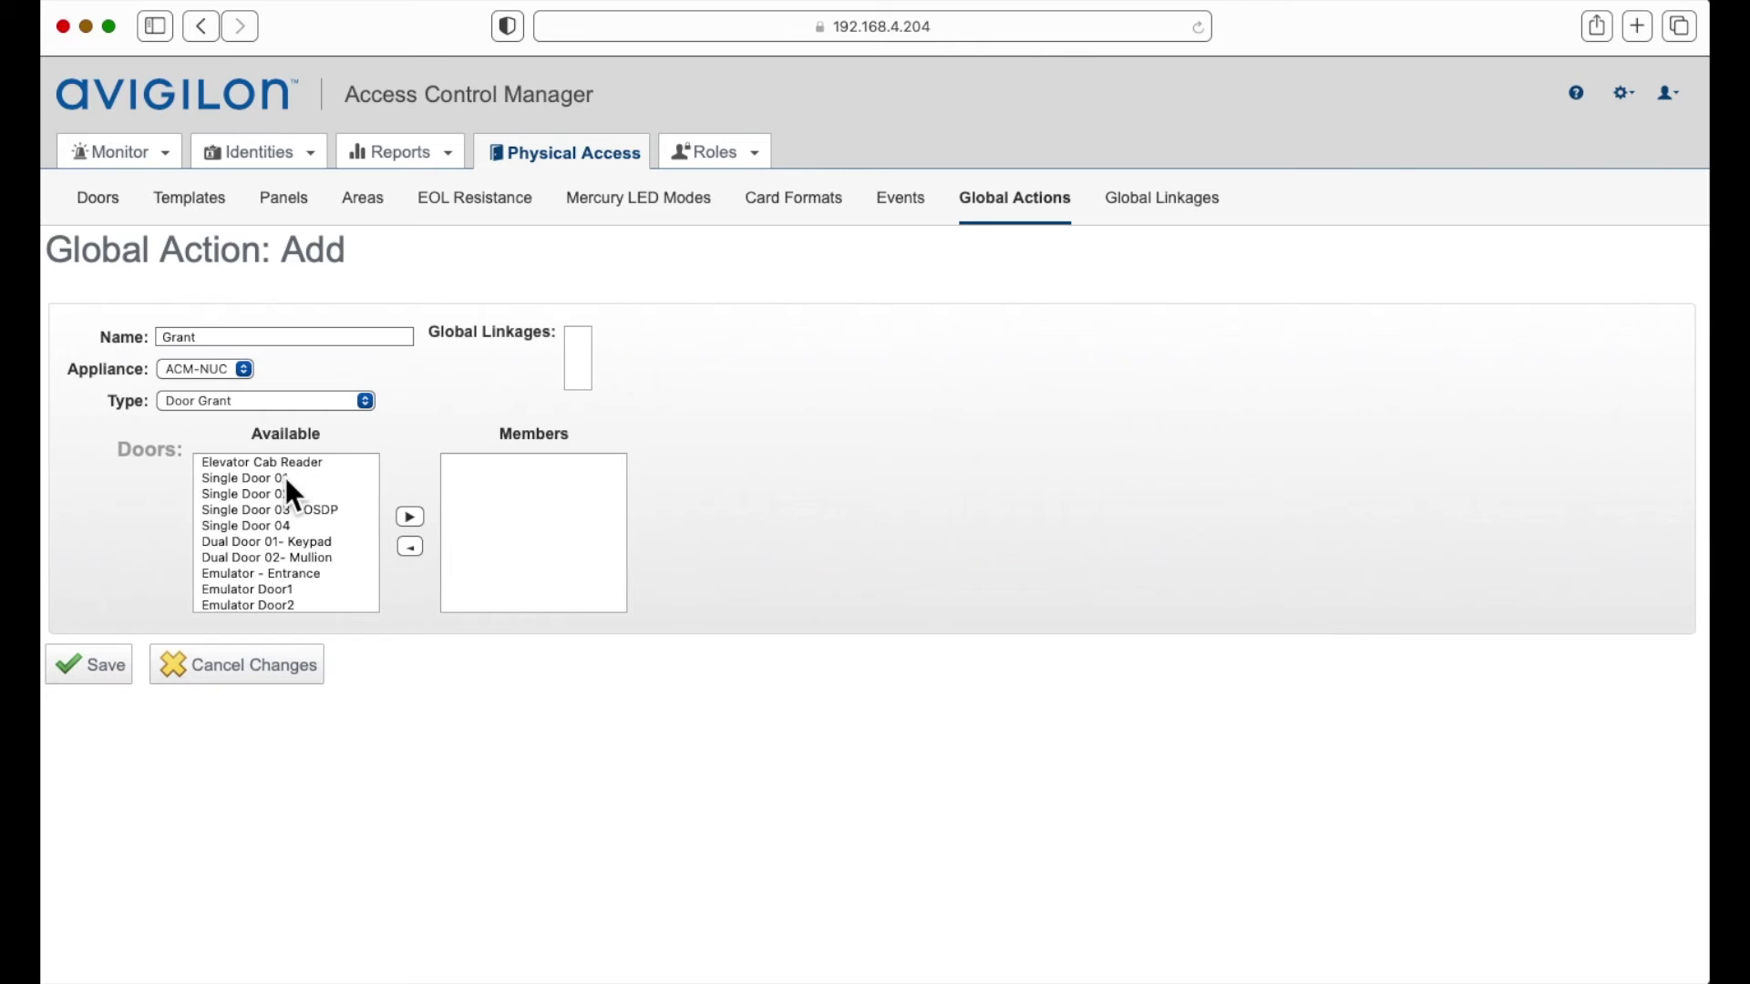
Add the ADA Door test door as a member of the Grant action and save it.
{"action": "scroll", "coordinate": [321, 527], "scroll_direction": "down", "scroll_amount": 5}
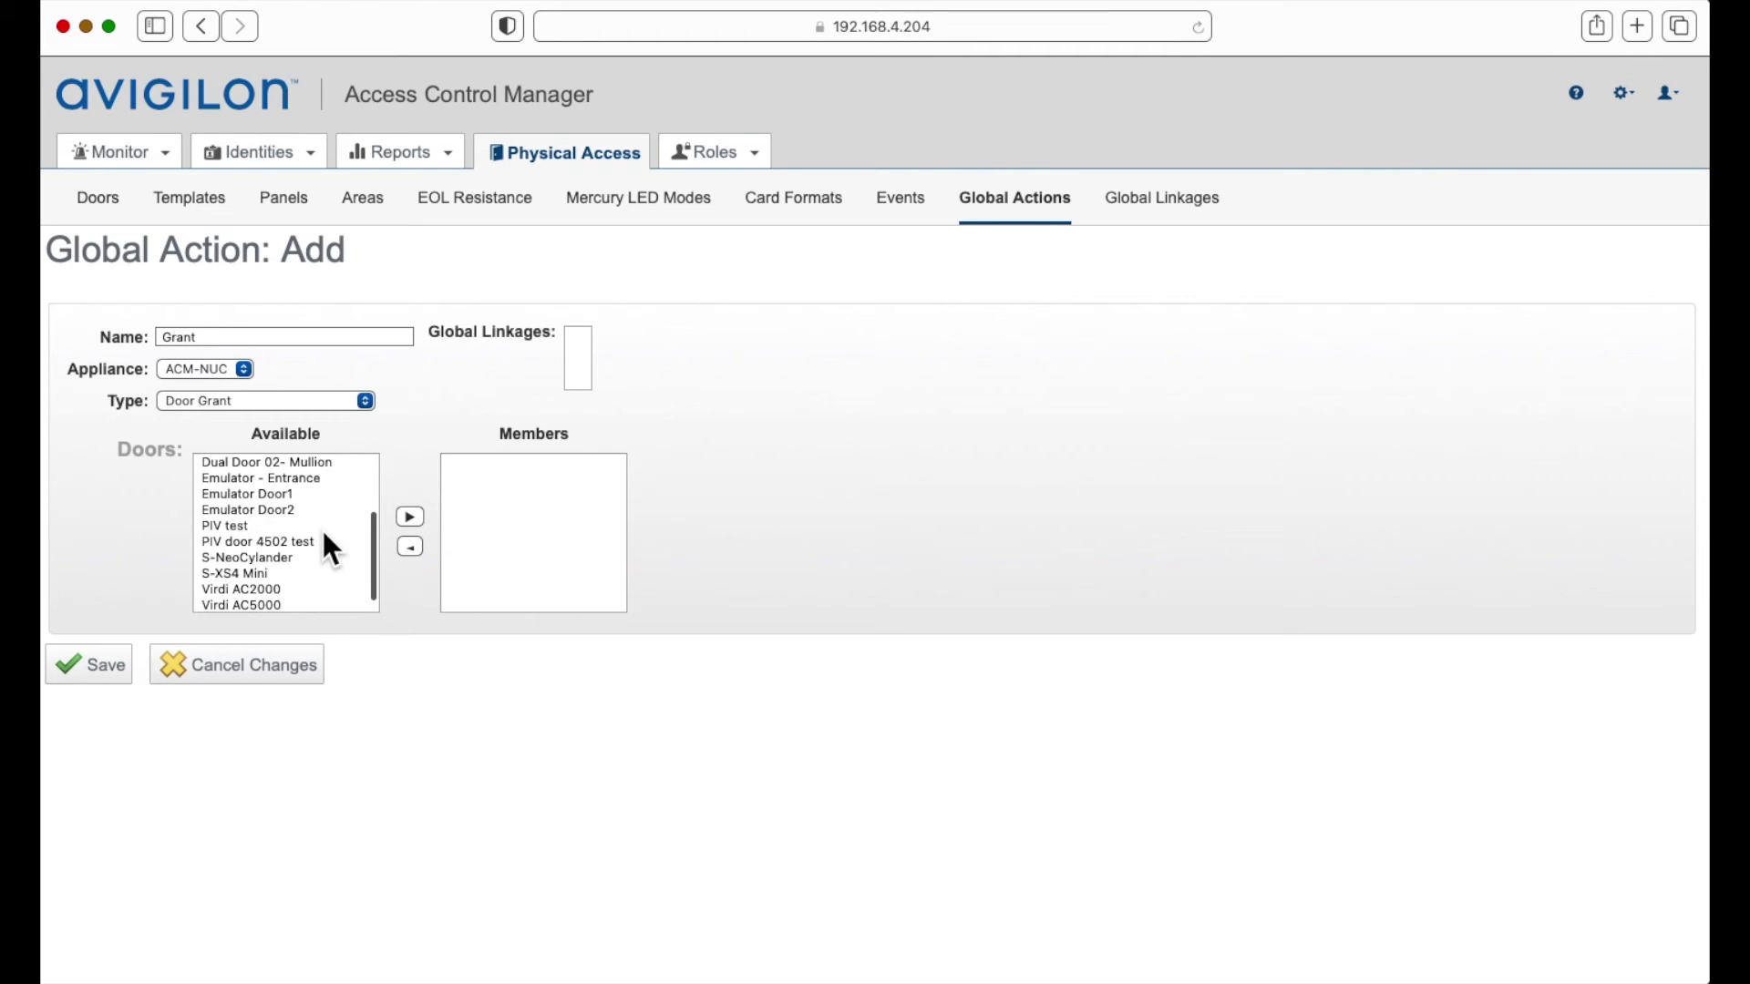
{"action": "left_click", "coordinate": [259, 604]}
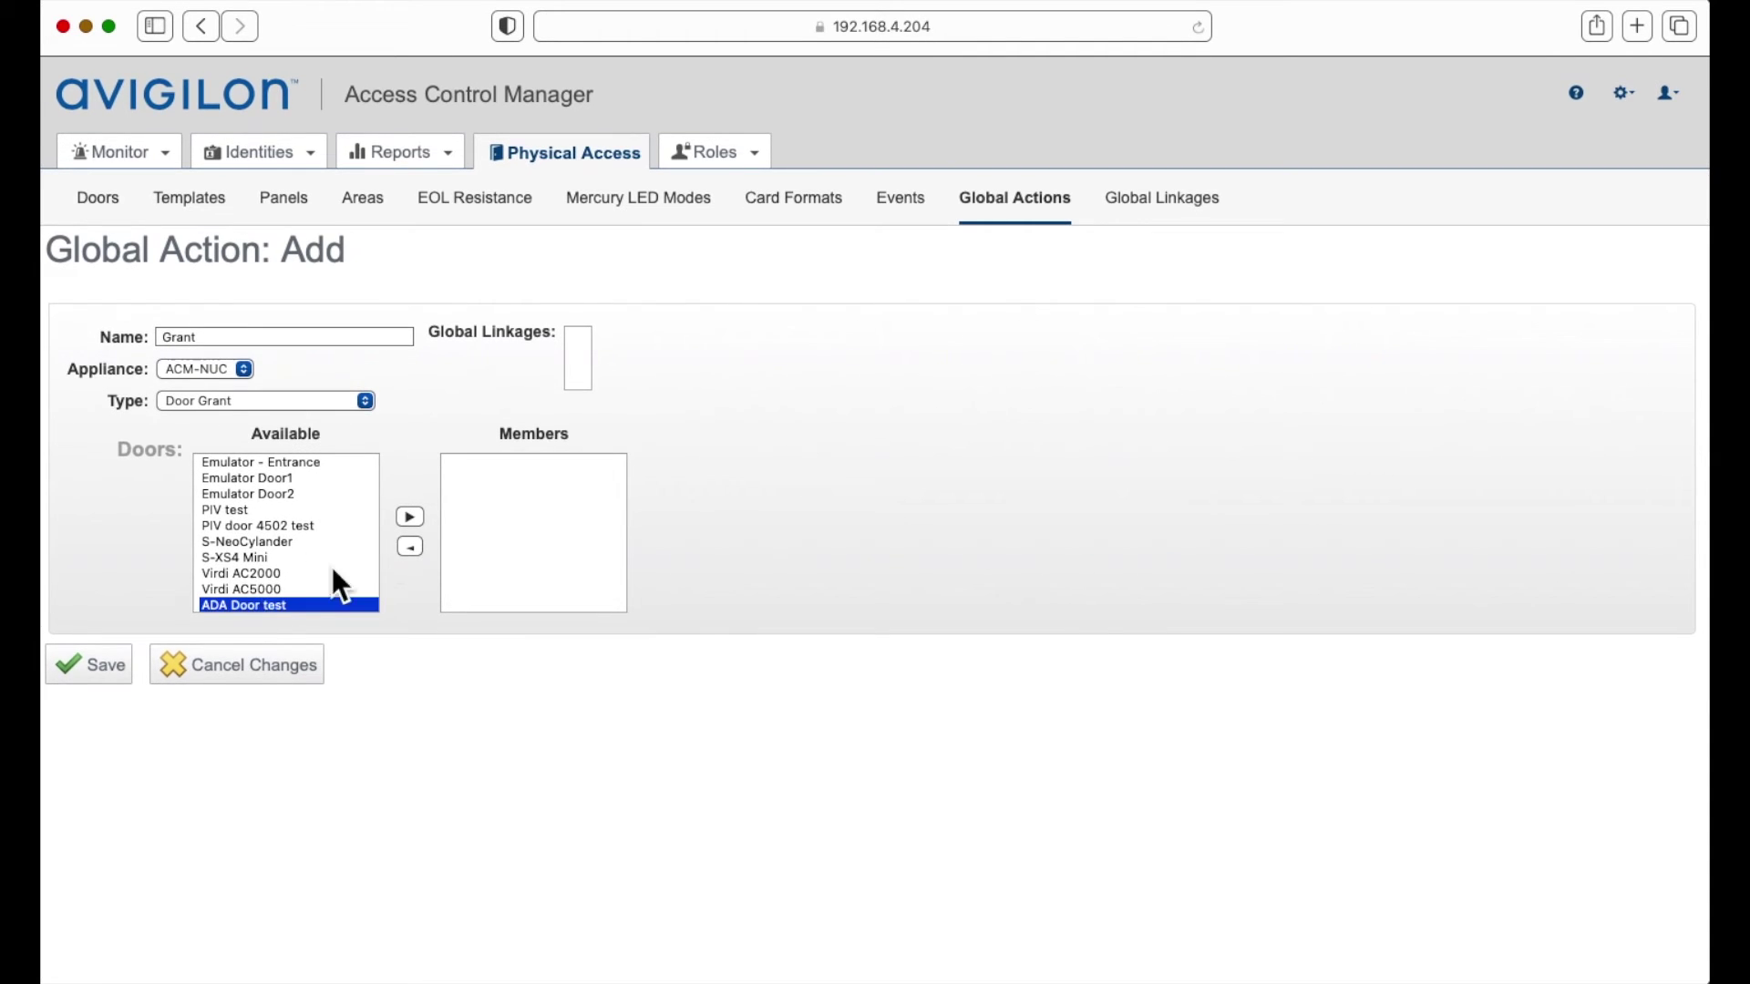
{"action": "left_click", "coordinate": [411, 516]}
{"action": "left_click", "coordinate": [96, 665]}
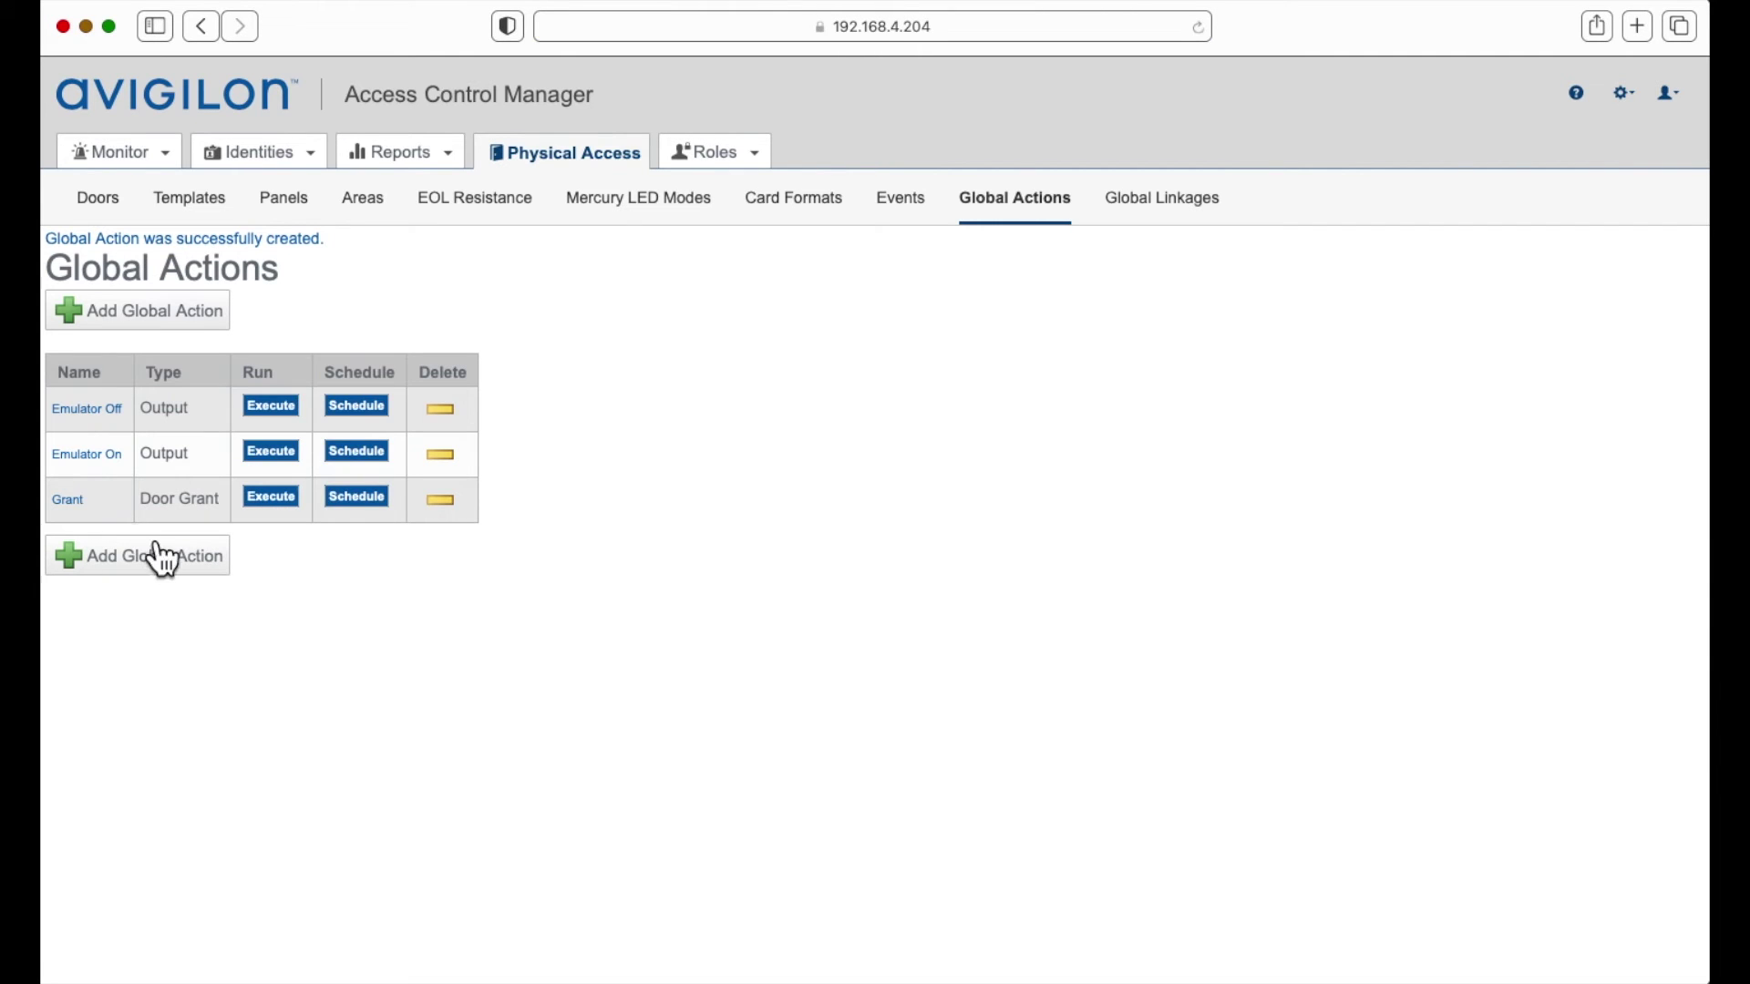
Start another global action named Actuator with type Output and sub-type Pulse.
{"action": "left_click", "coordinate": [185, 561]}
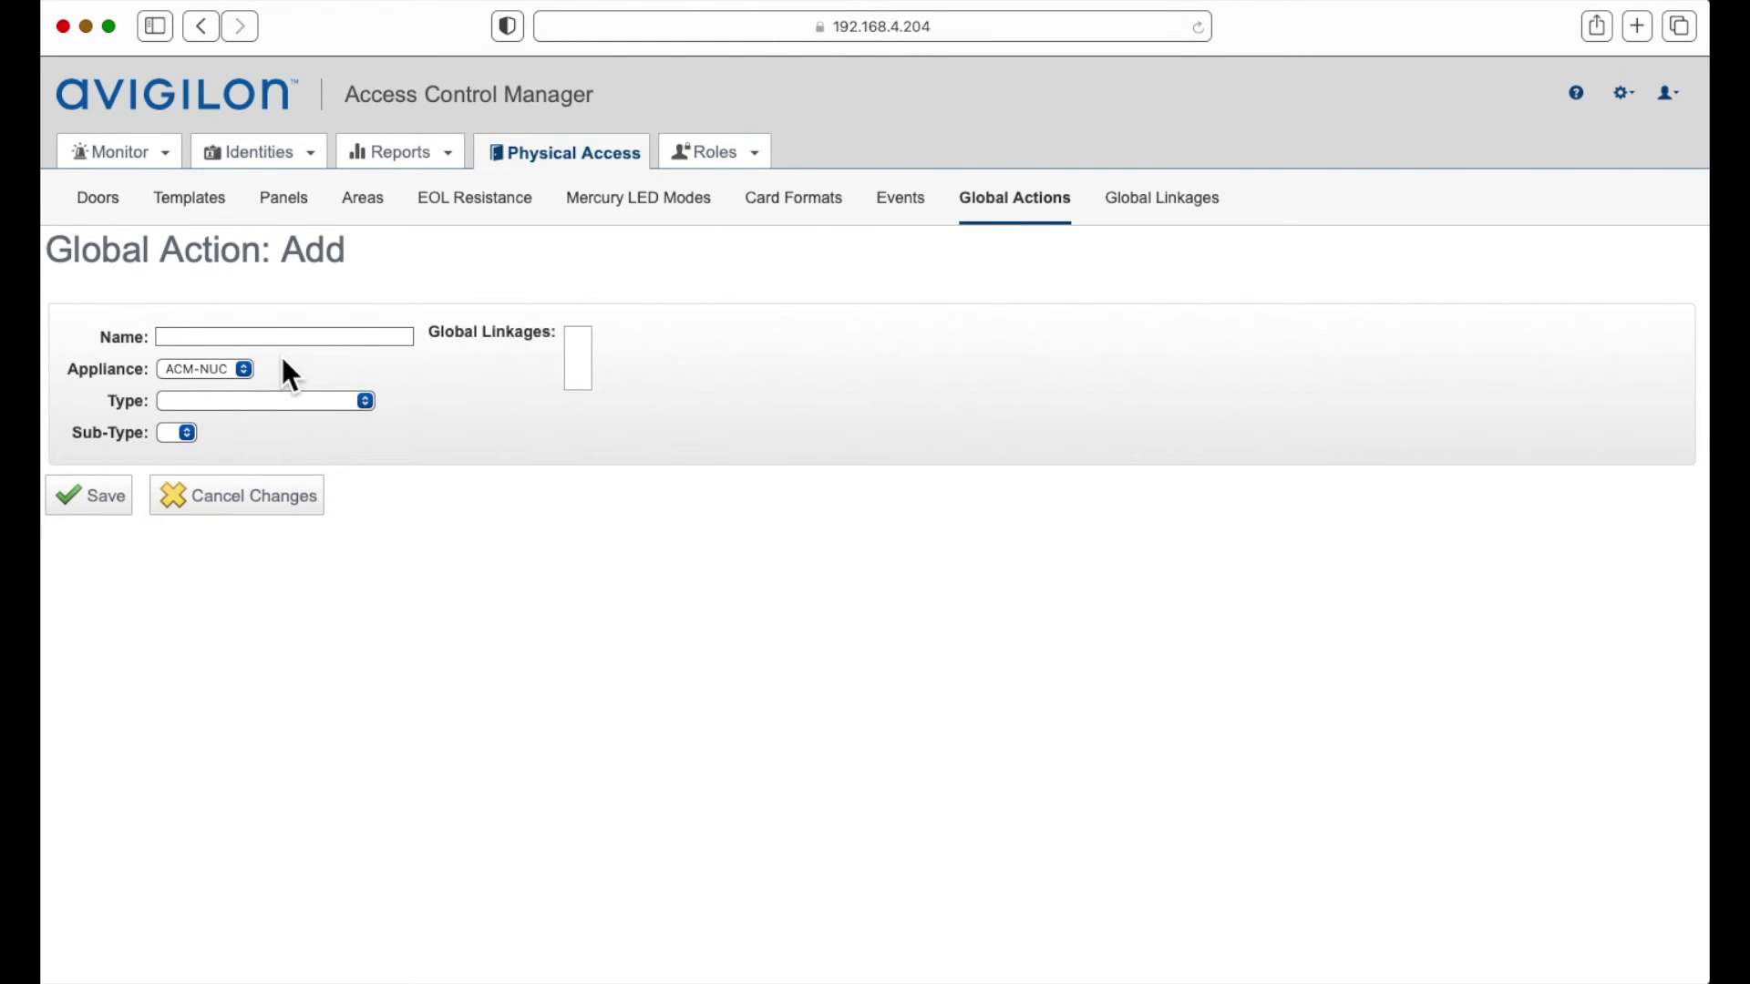
{"action": "type", "text": "Actuator"}
{"action": "left_click", "coordinate": [271, 399]}
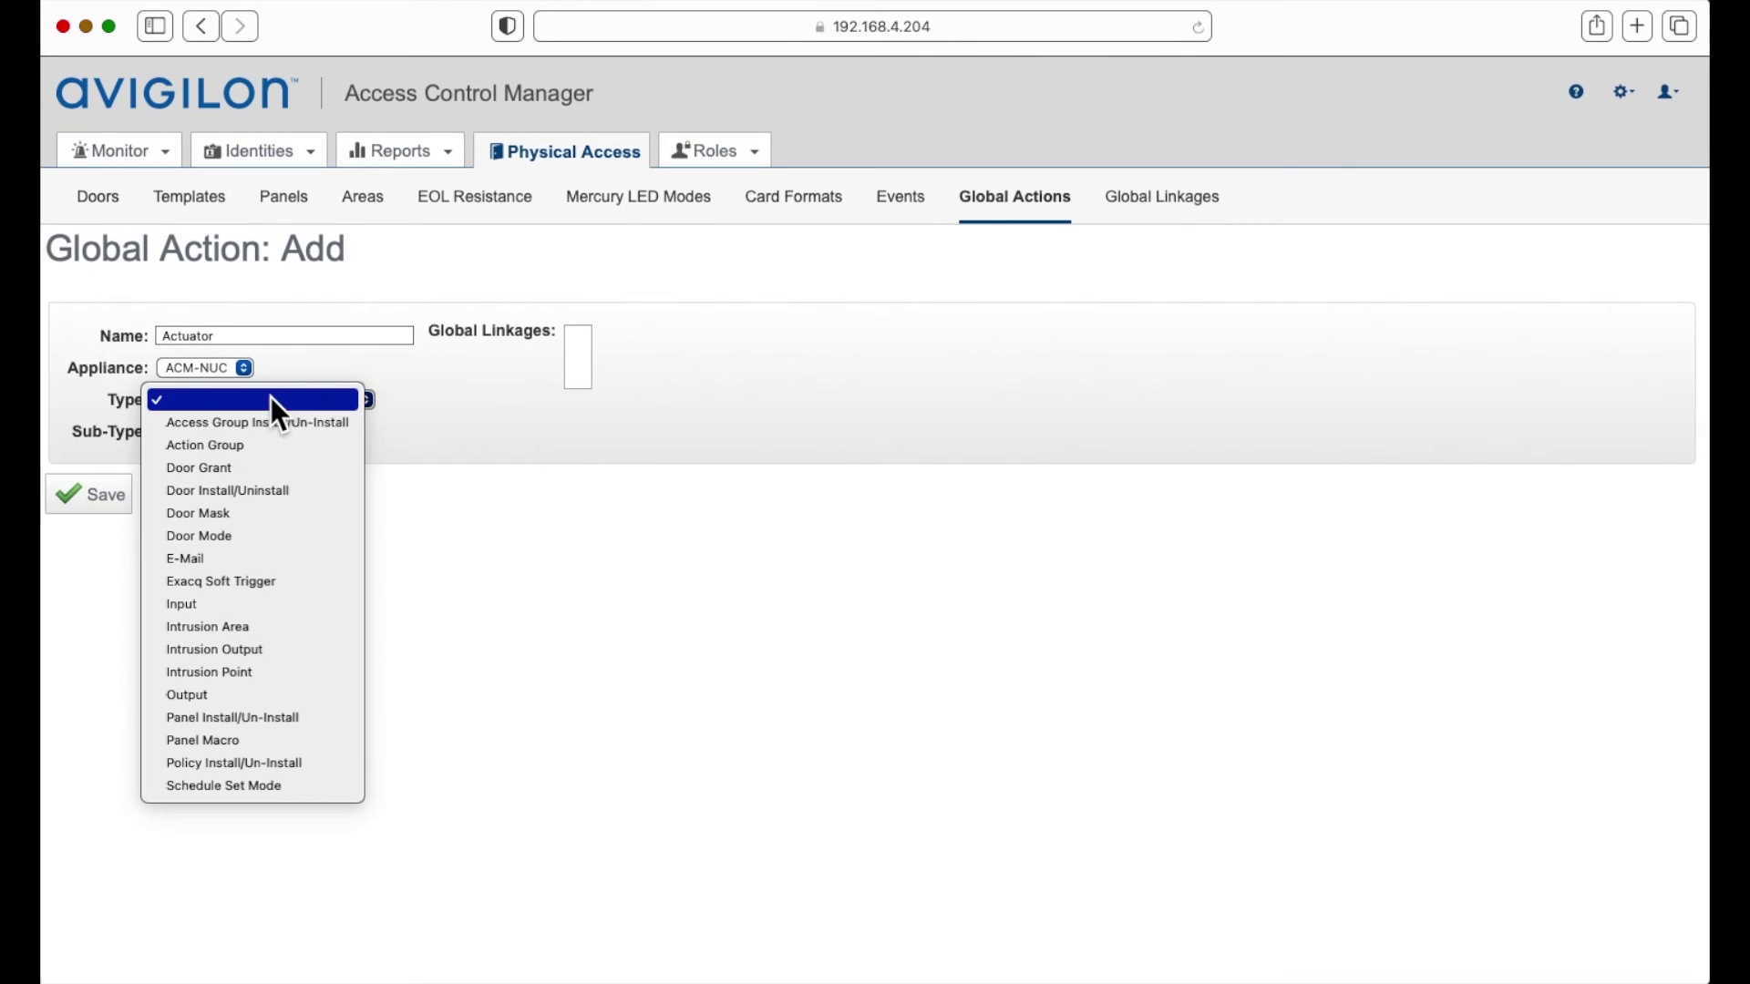
{"action": "left_click", "coordinate": [263, 693]}
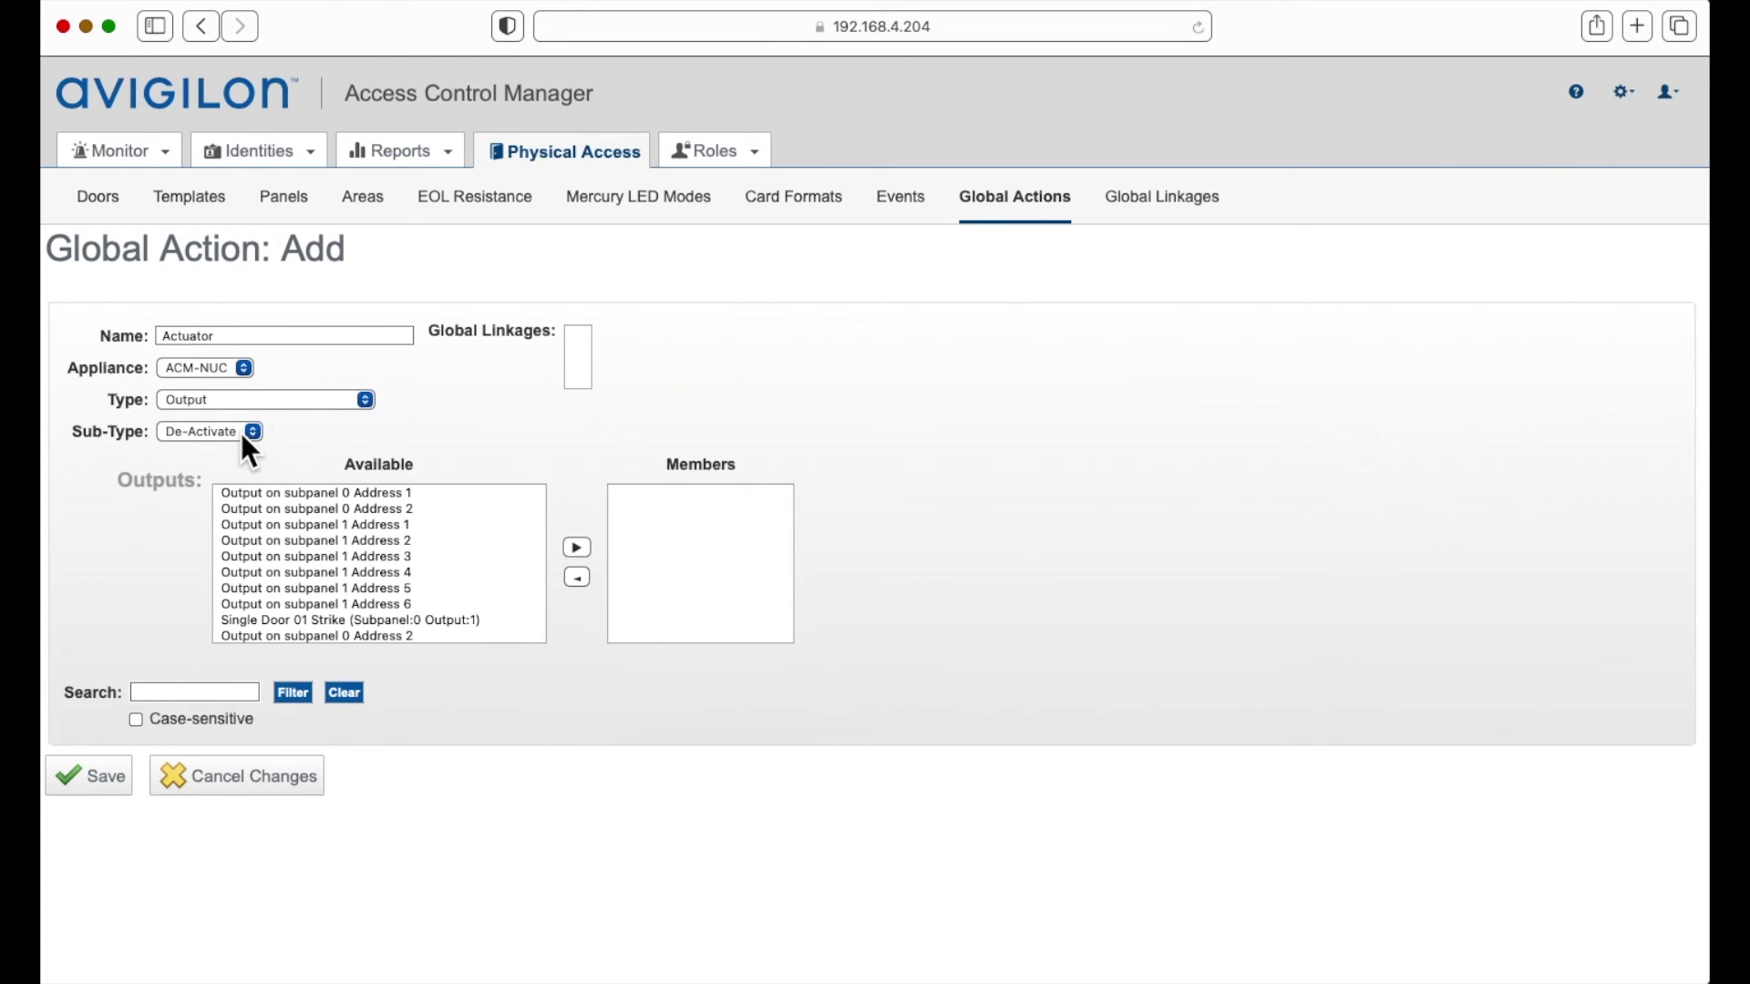
{"action": "left_click", "coordinate": [249, 451]}
{"action": "left_click", "coordinate": [196, 477]}
Add Output on subpanel 0 Address 2 as a member of the Actuator action and save it.
{"action": "scroll", "coordinate": [409, 586], "scroll_direction": "down", "scroll_amount": 5}
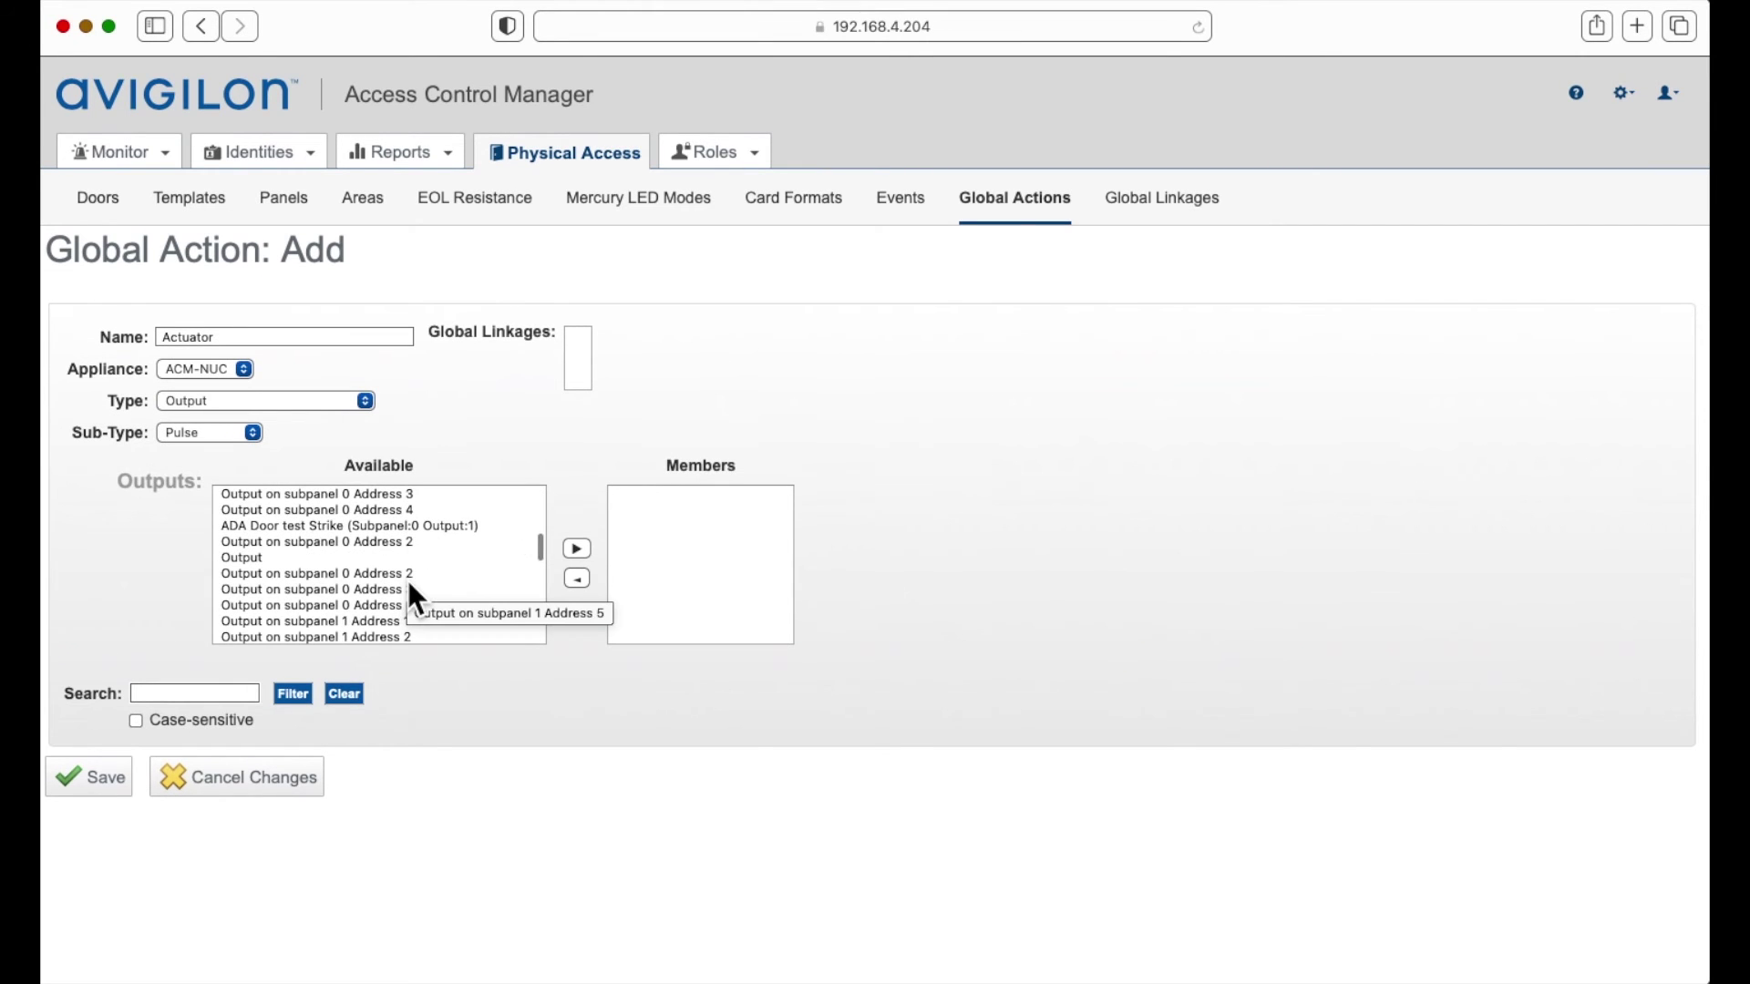
{"action": "scroll", "coordinate": [408, 581], "scroll_direction": "down", "scroll_amount": 3}
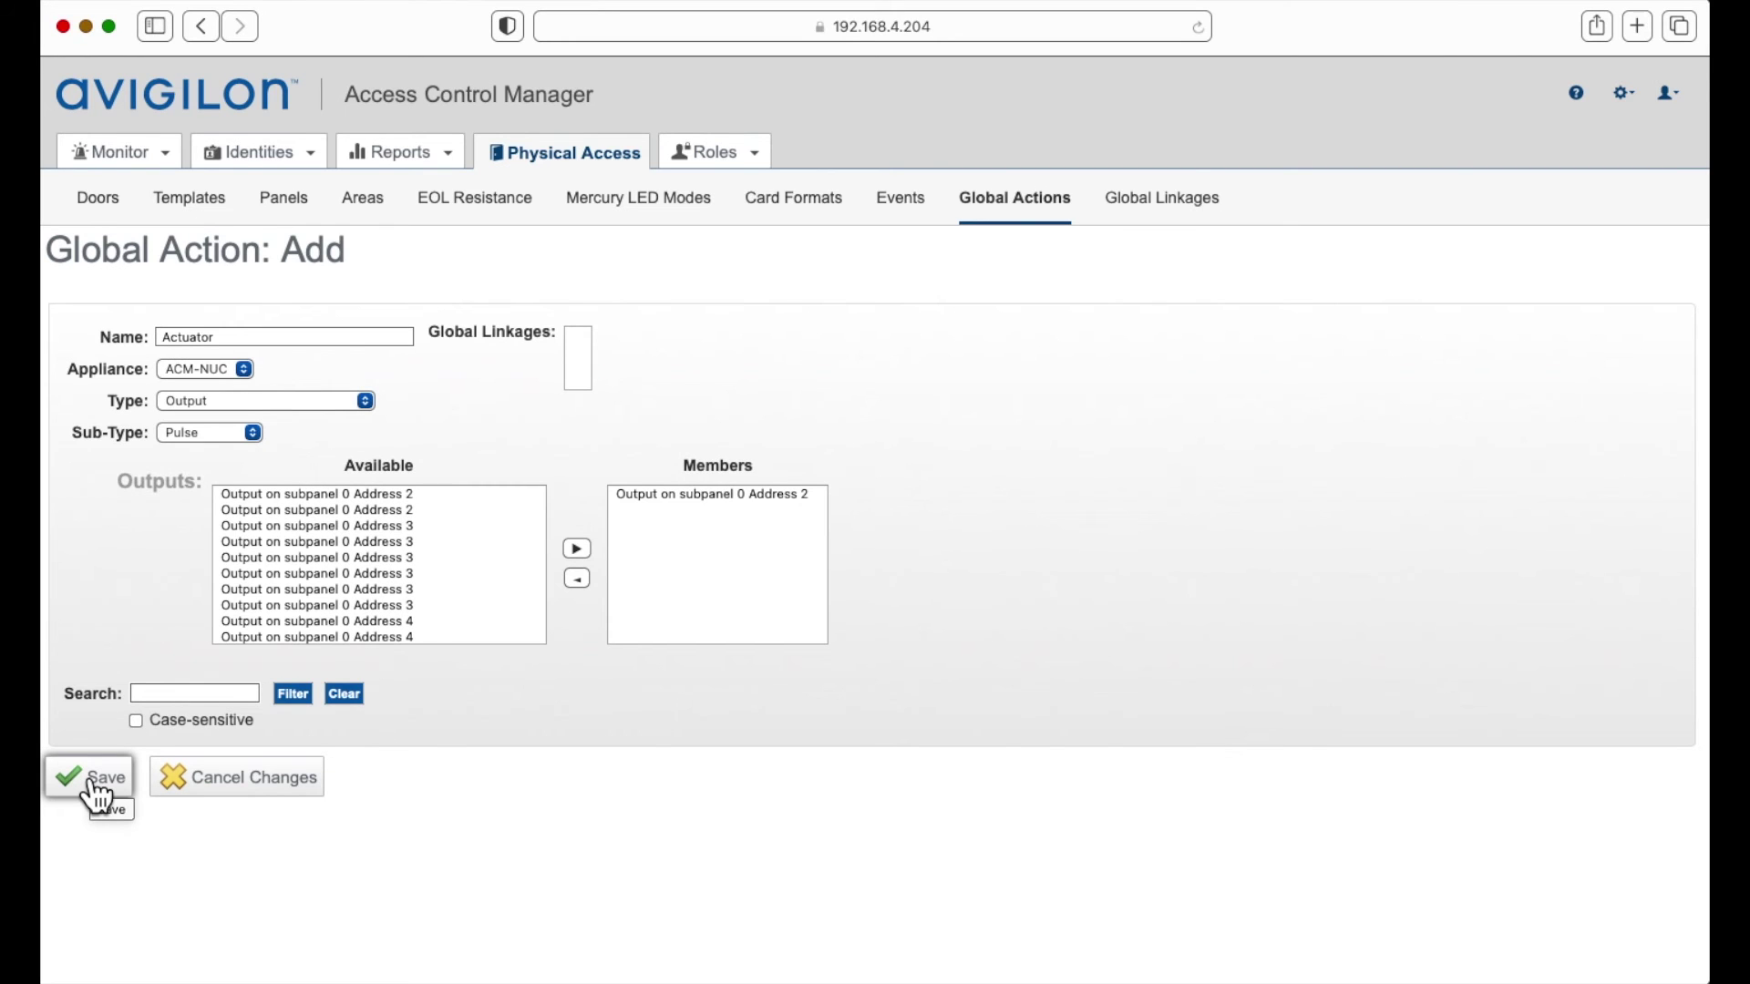
{"action": "left_click", "coordinate": [91, 777]}
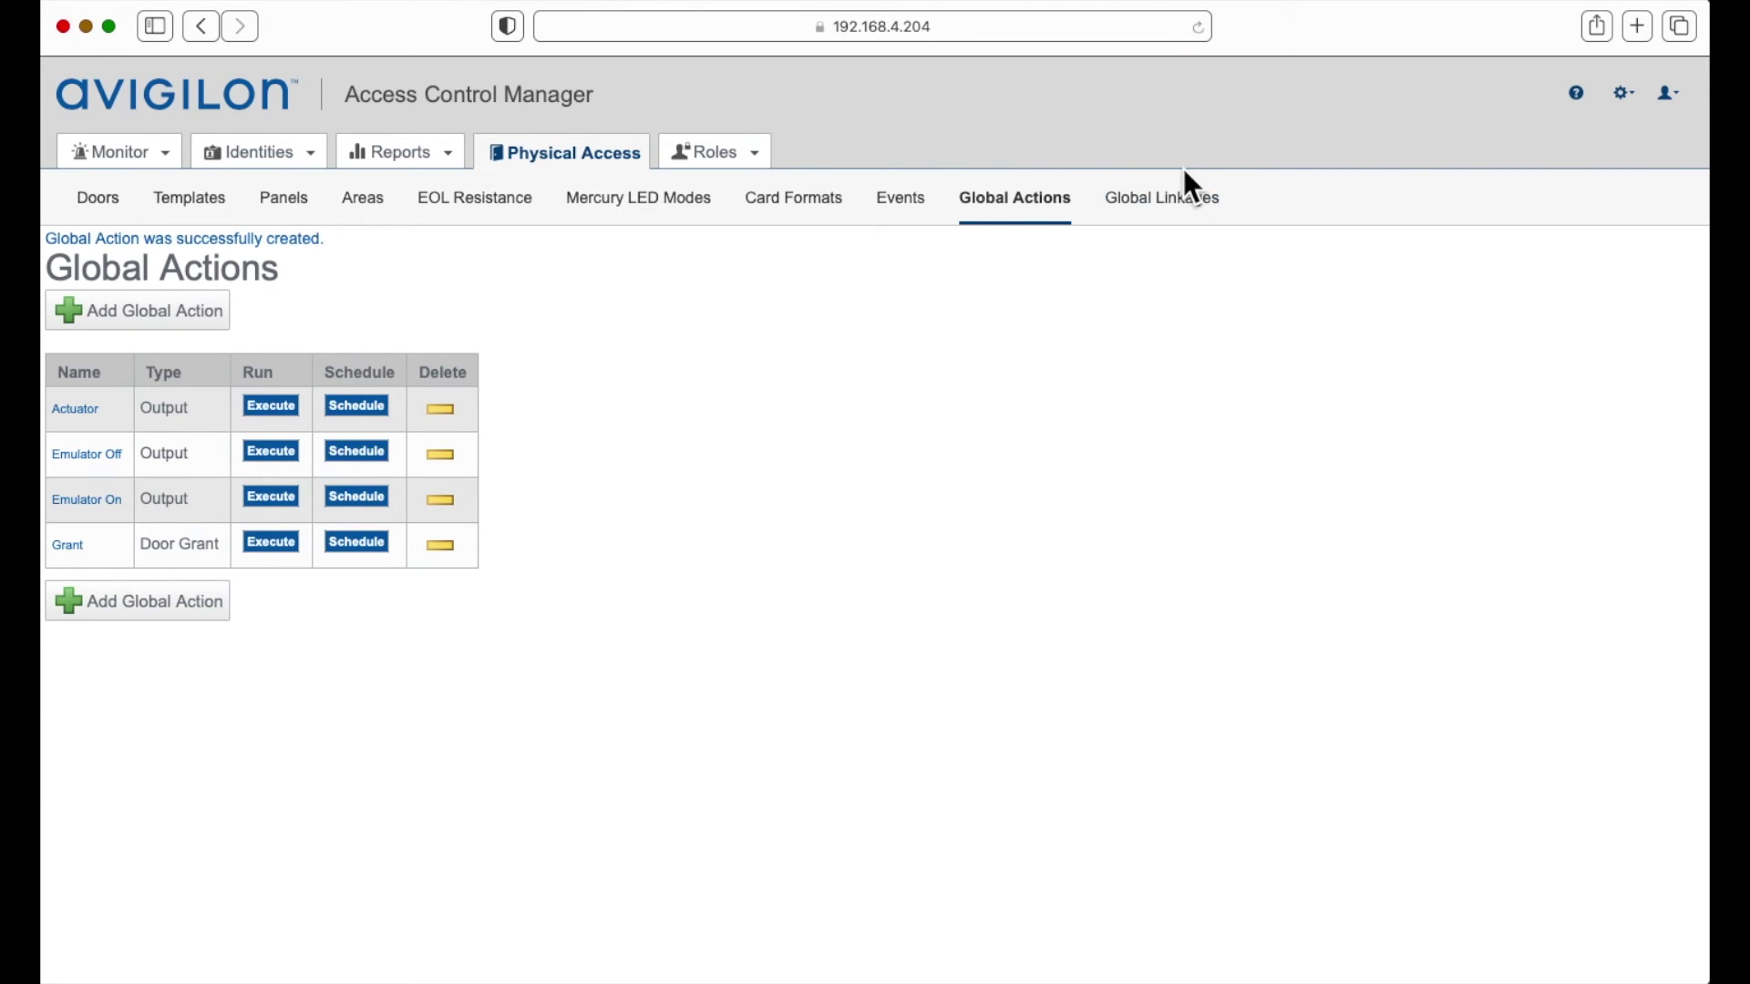
Create and save a global linkage named Grant Linkage.
{"action": "left_click", "coordinate": [1176, 205]}
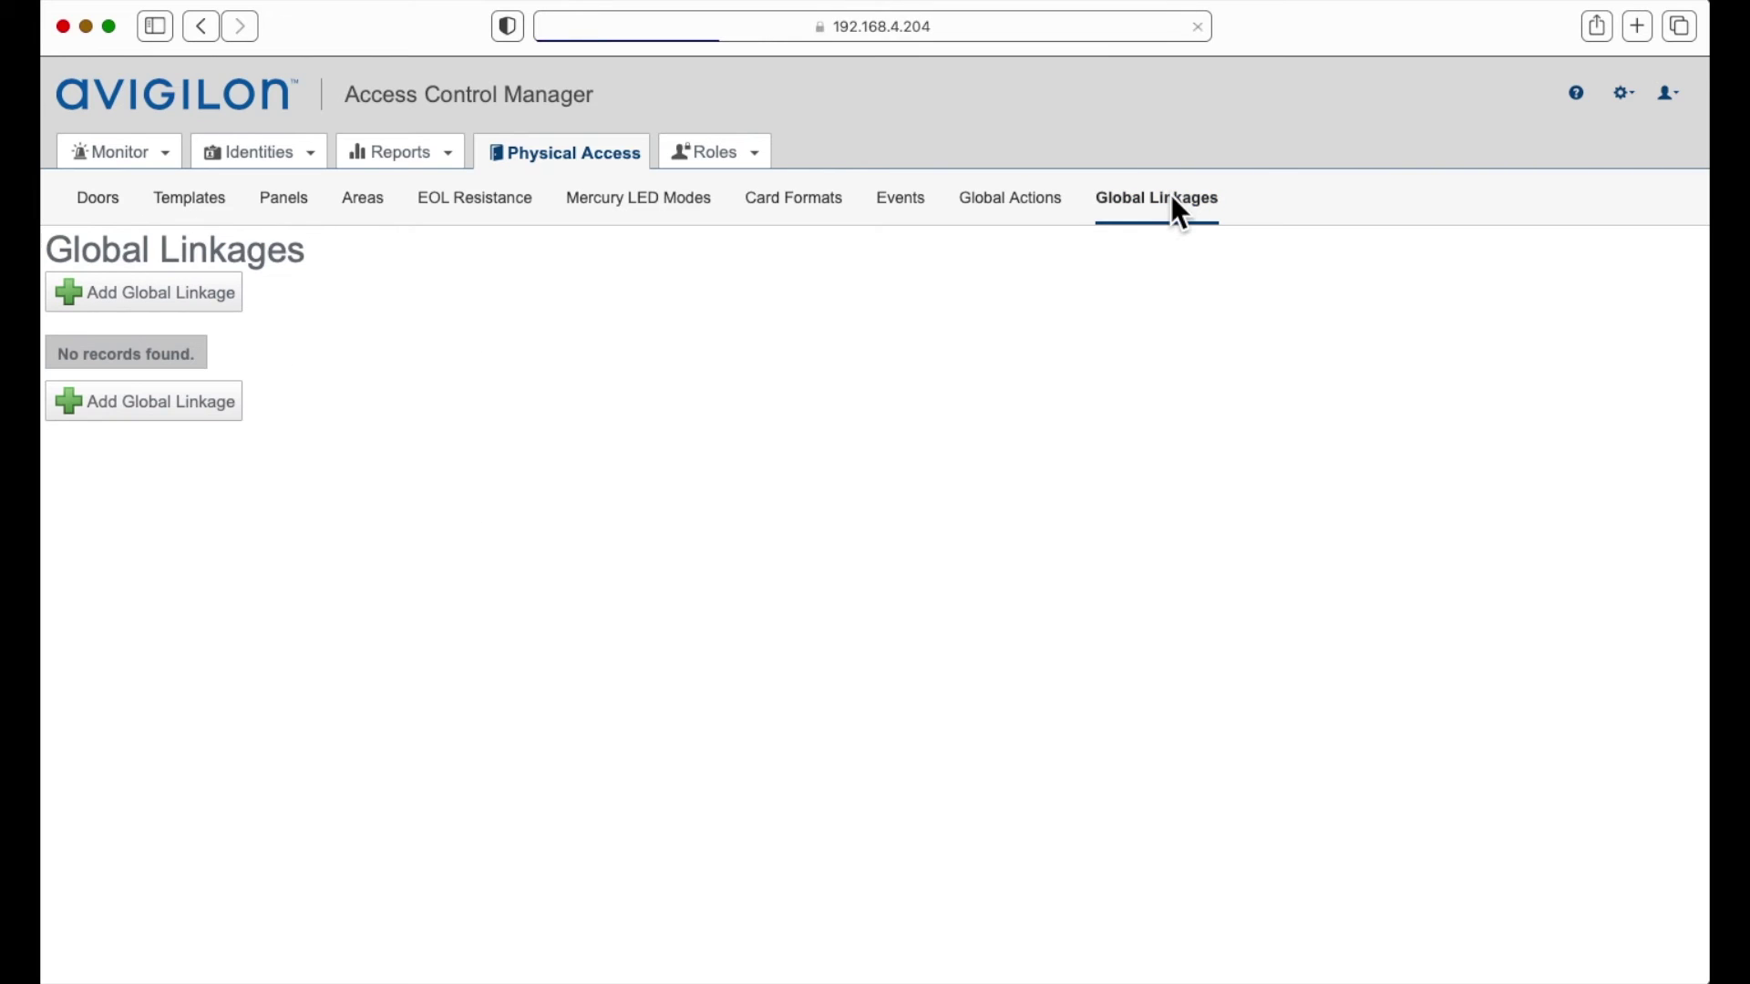
{"action": "left_click", "coordinate": [157, 419]}
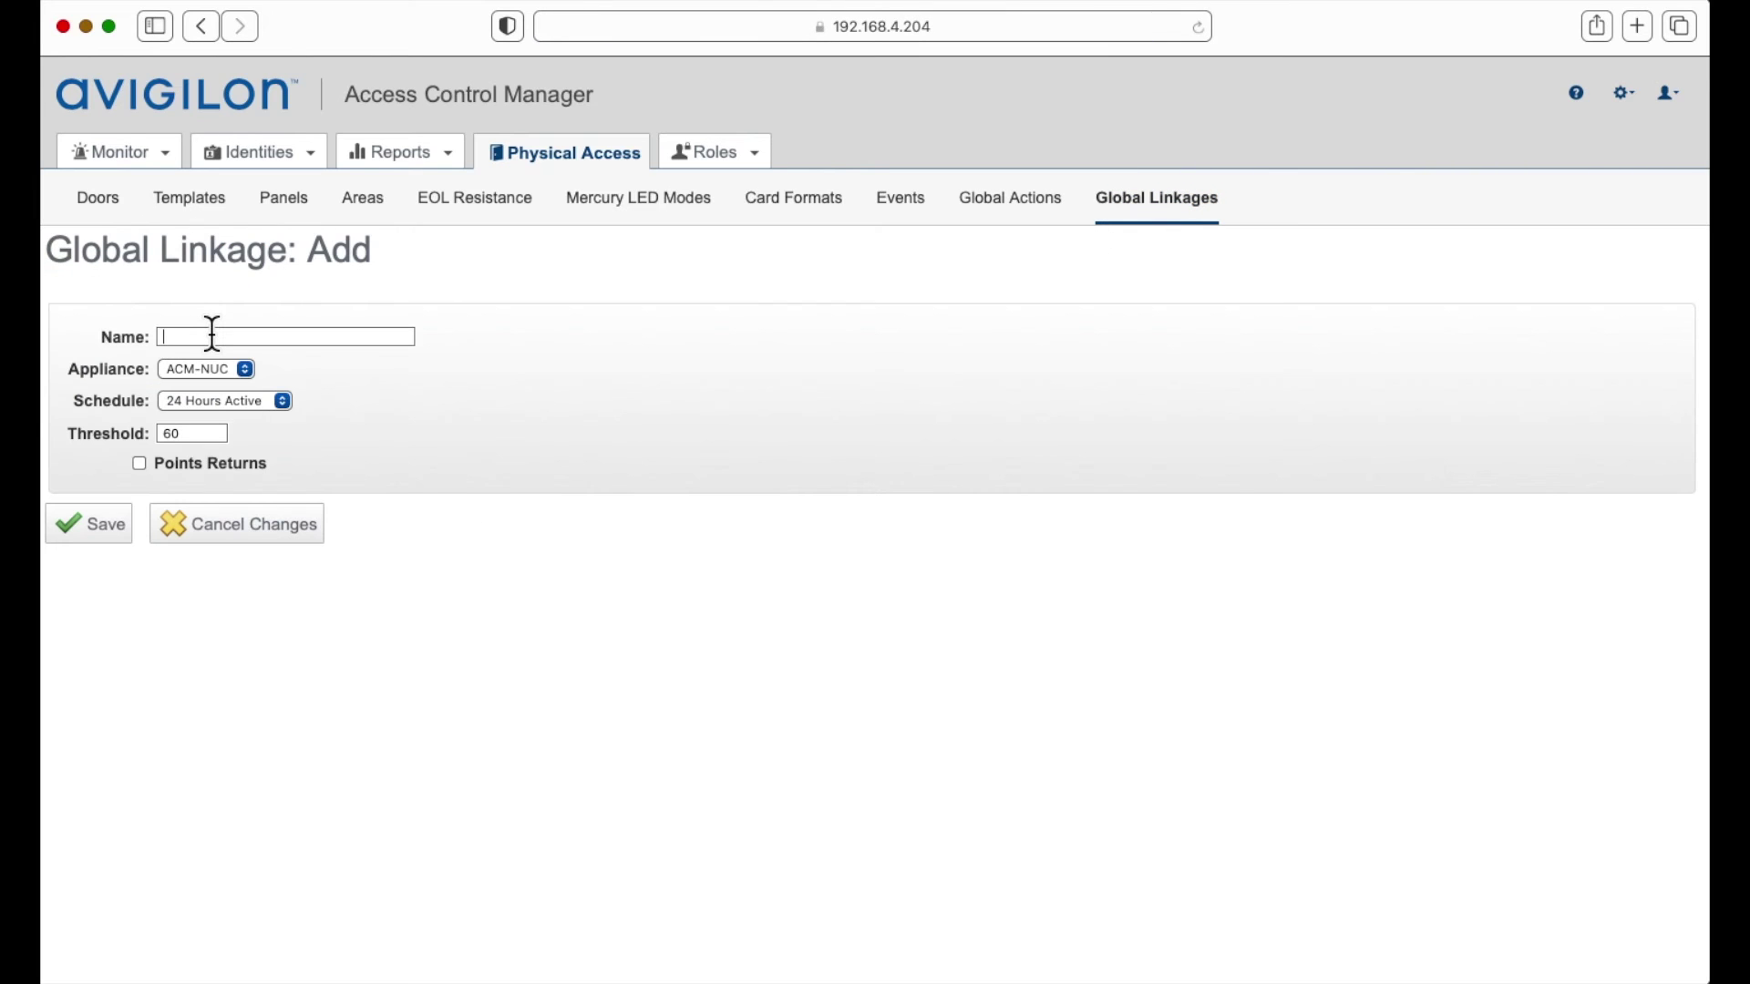
{"action": "type", "text": "Grant Linkage"}
{"action": "left_click", "coordinate": [98, 540]}
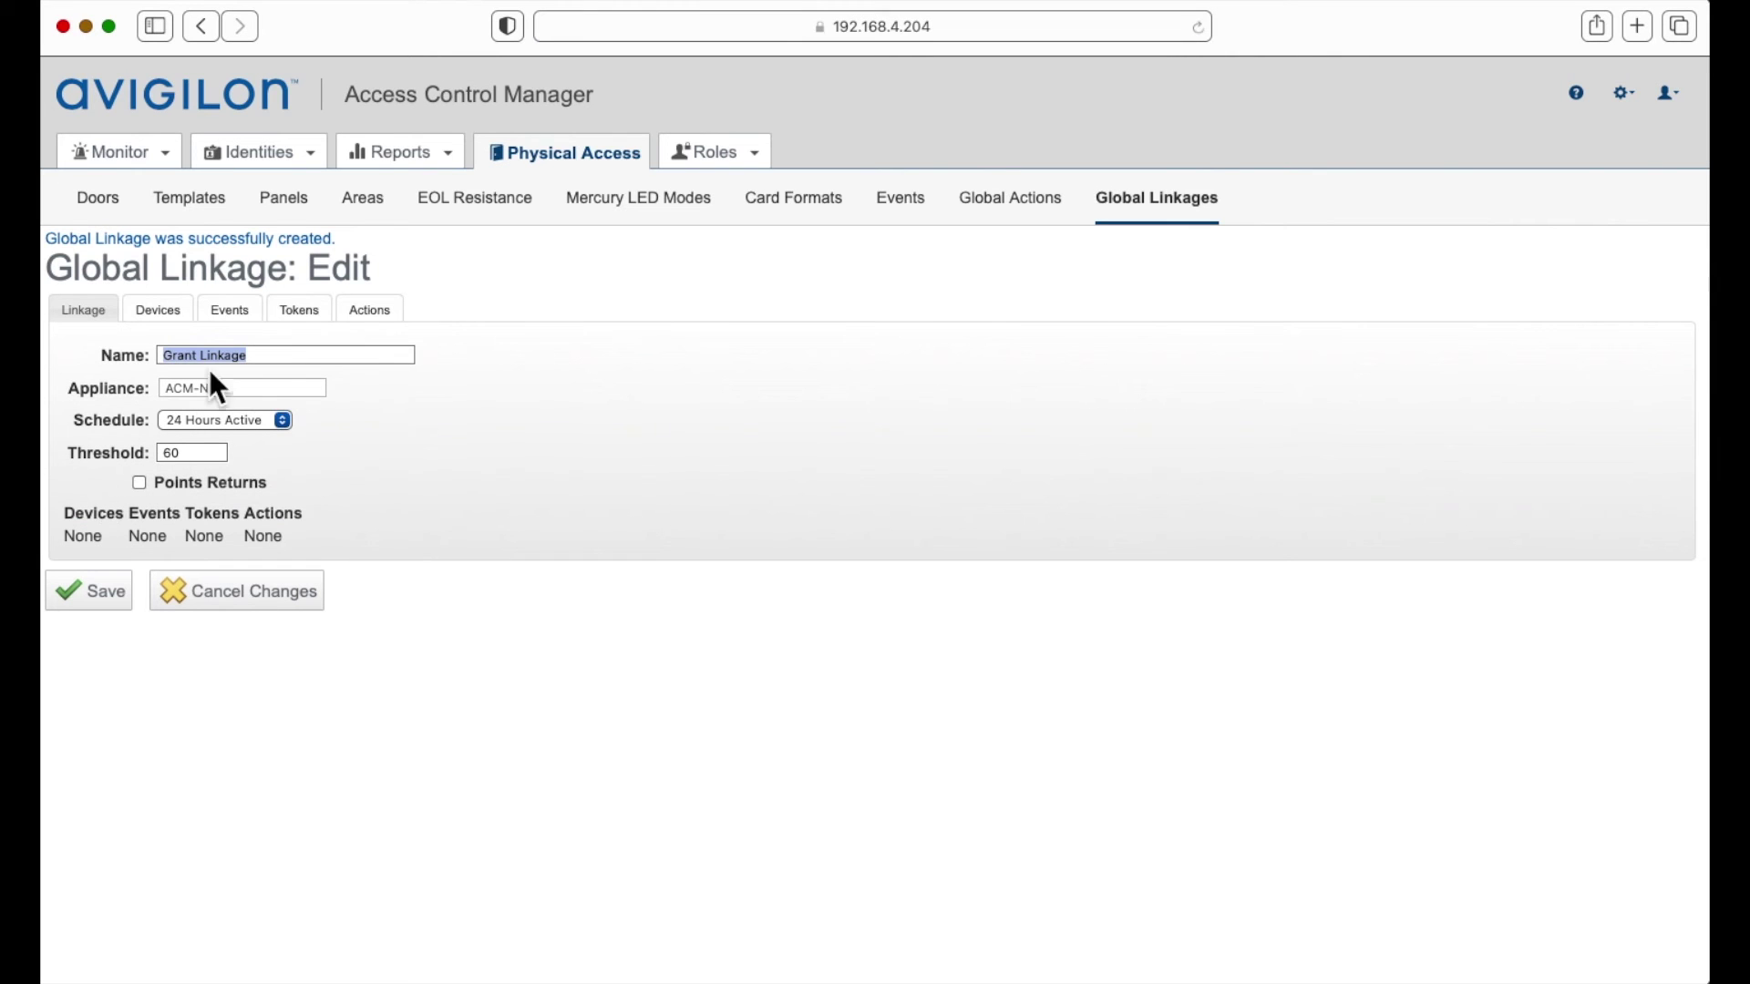
Add the input device Input on subpanel 0 Address 1 to Grant Linkage and save the linkage.
{"action": "left_click", "coordinate": [176, 308]}
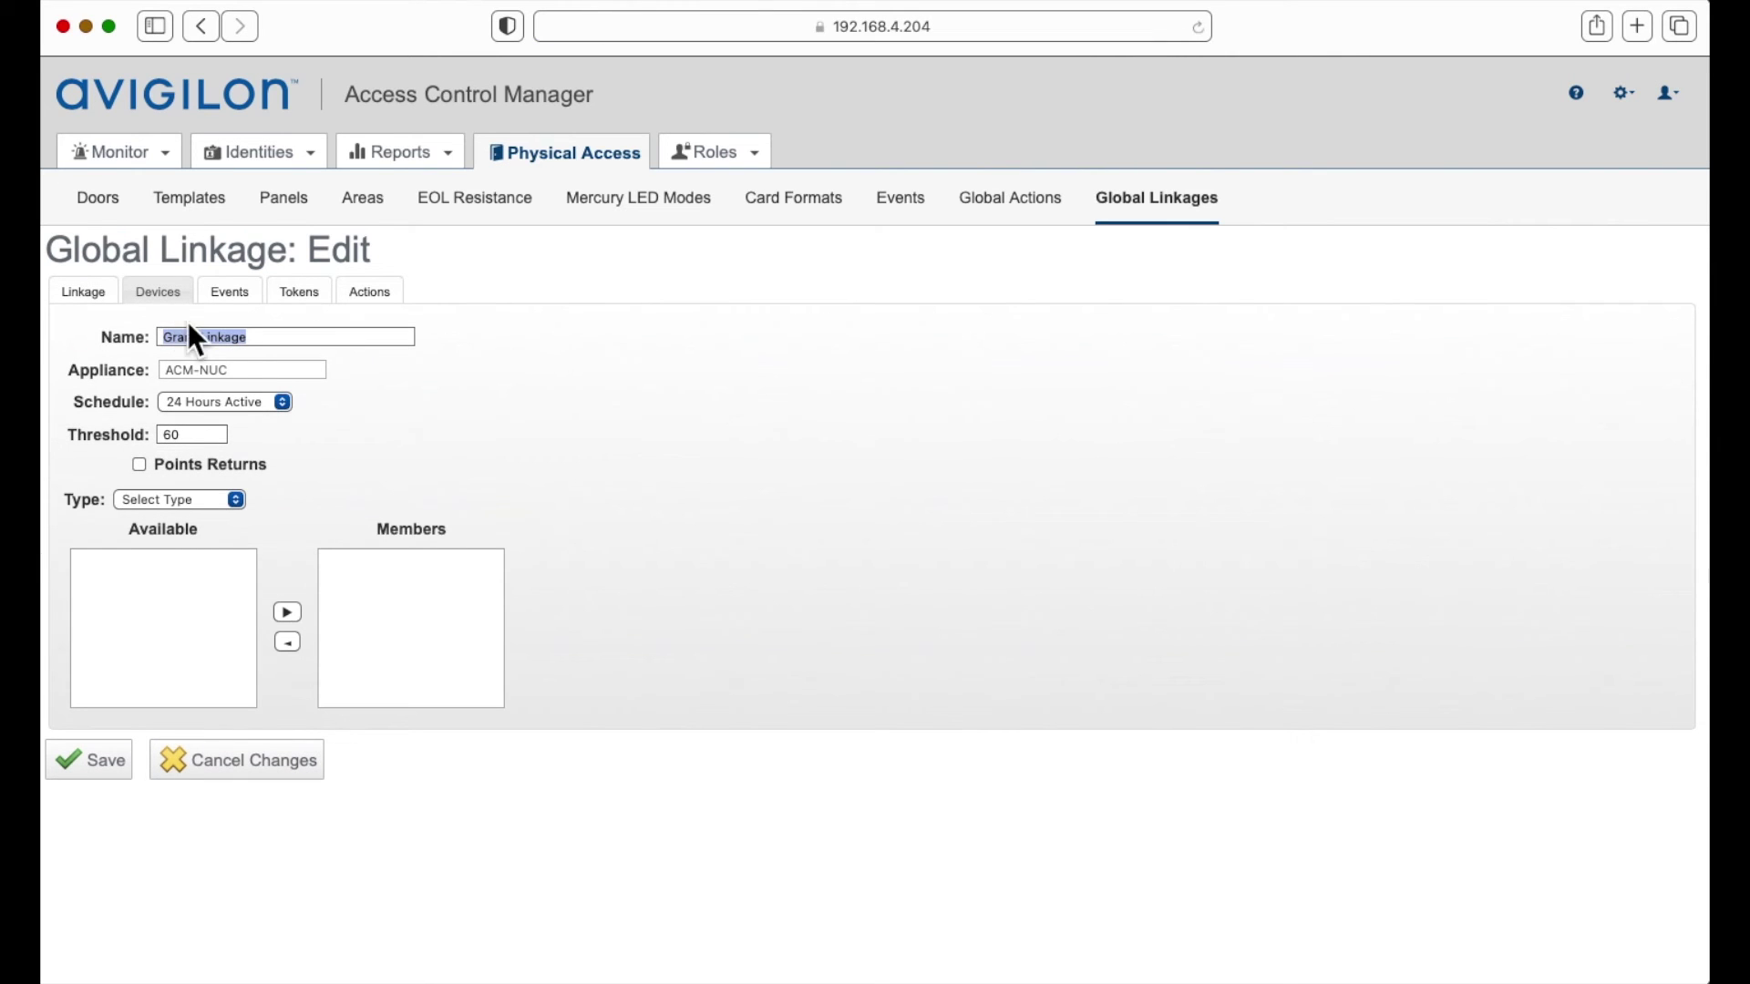
{"action": "left_click", "coordinate": [209, 499]}
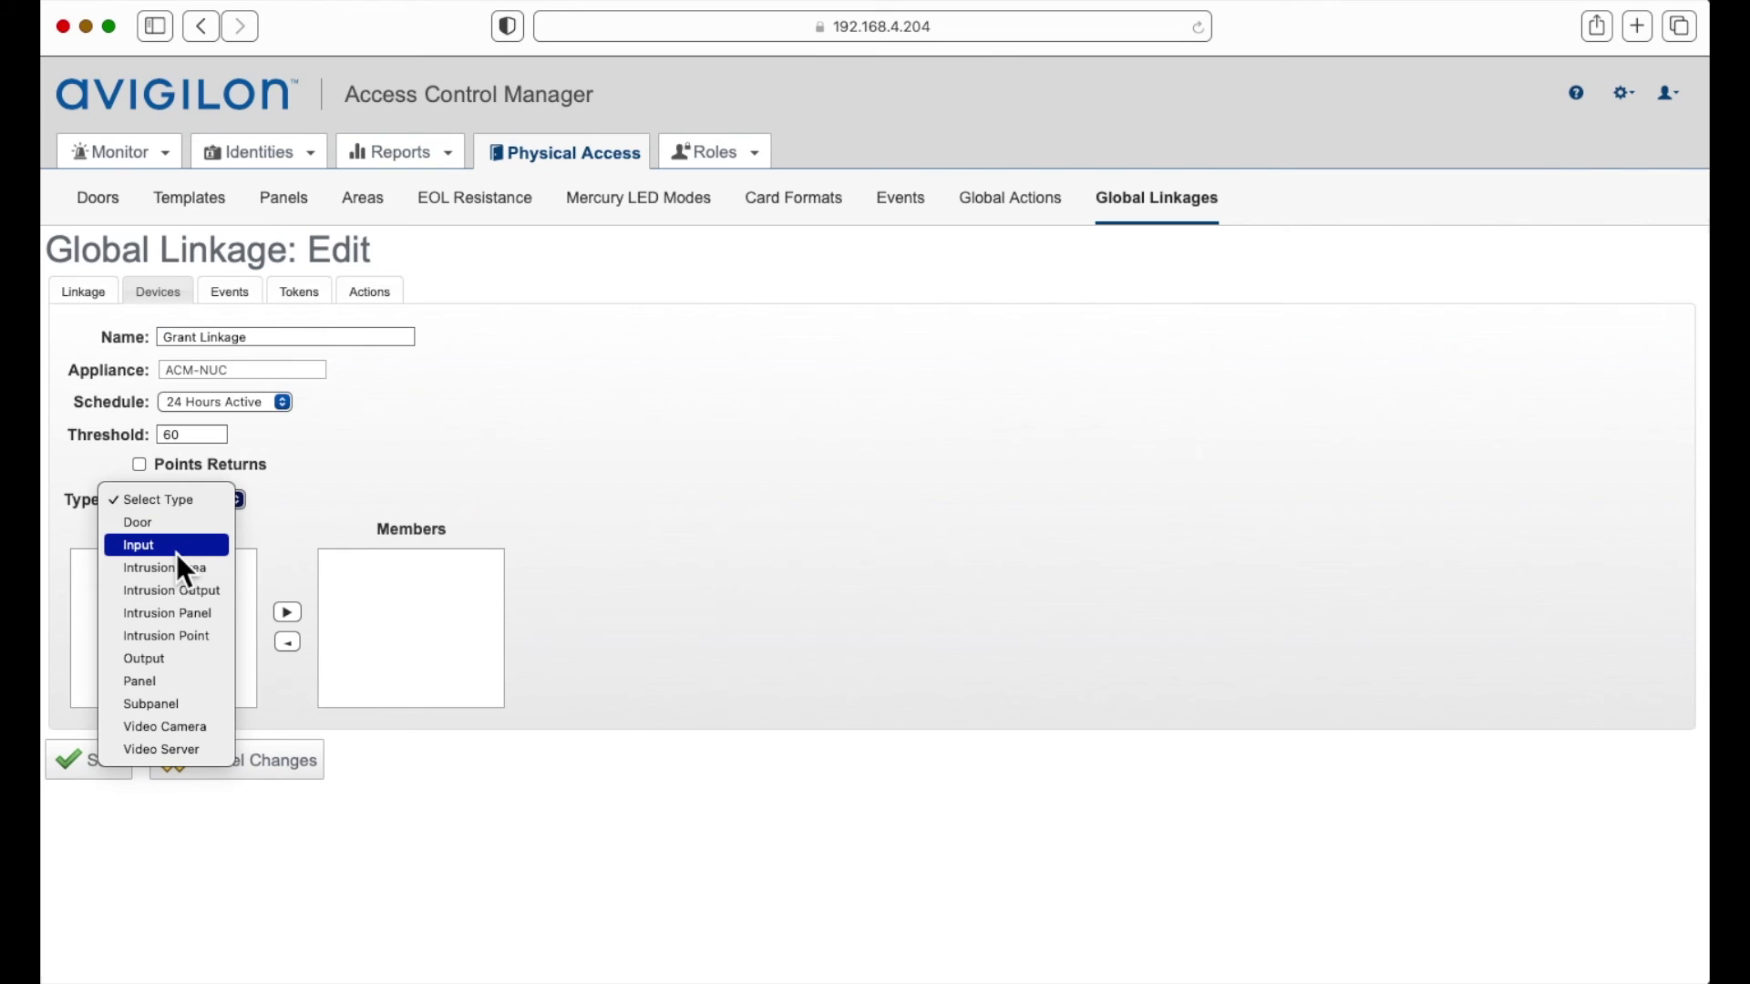
{"action": "left_click", "coordinate": [177, 545]}
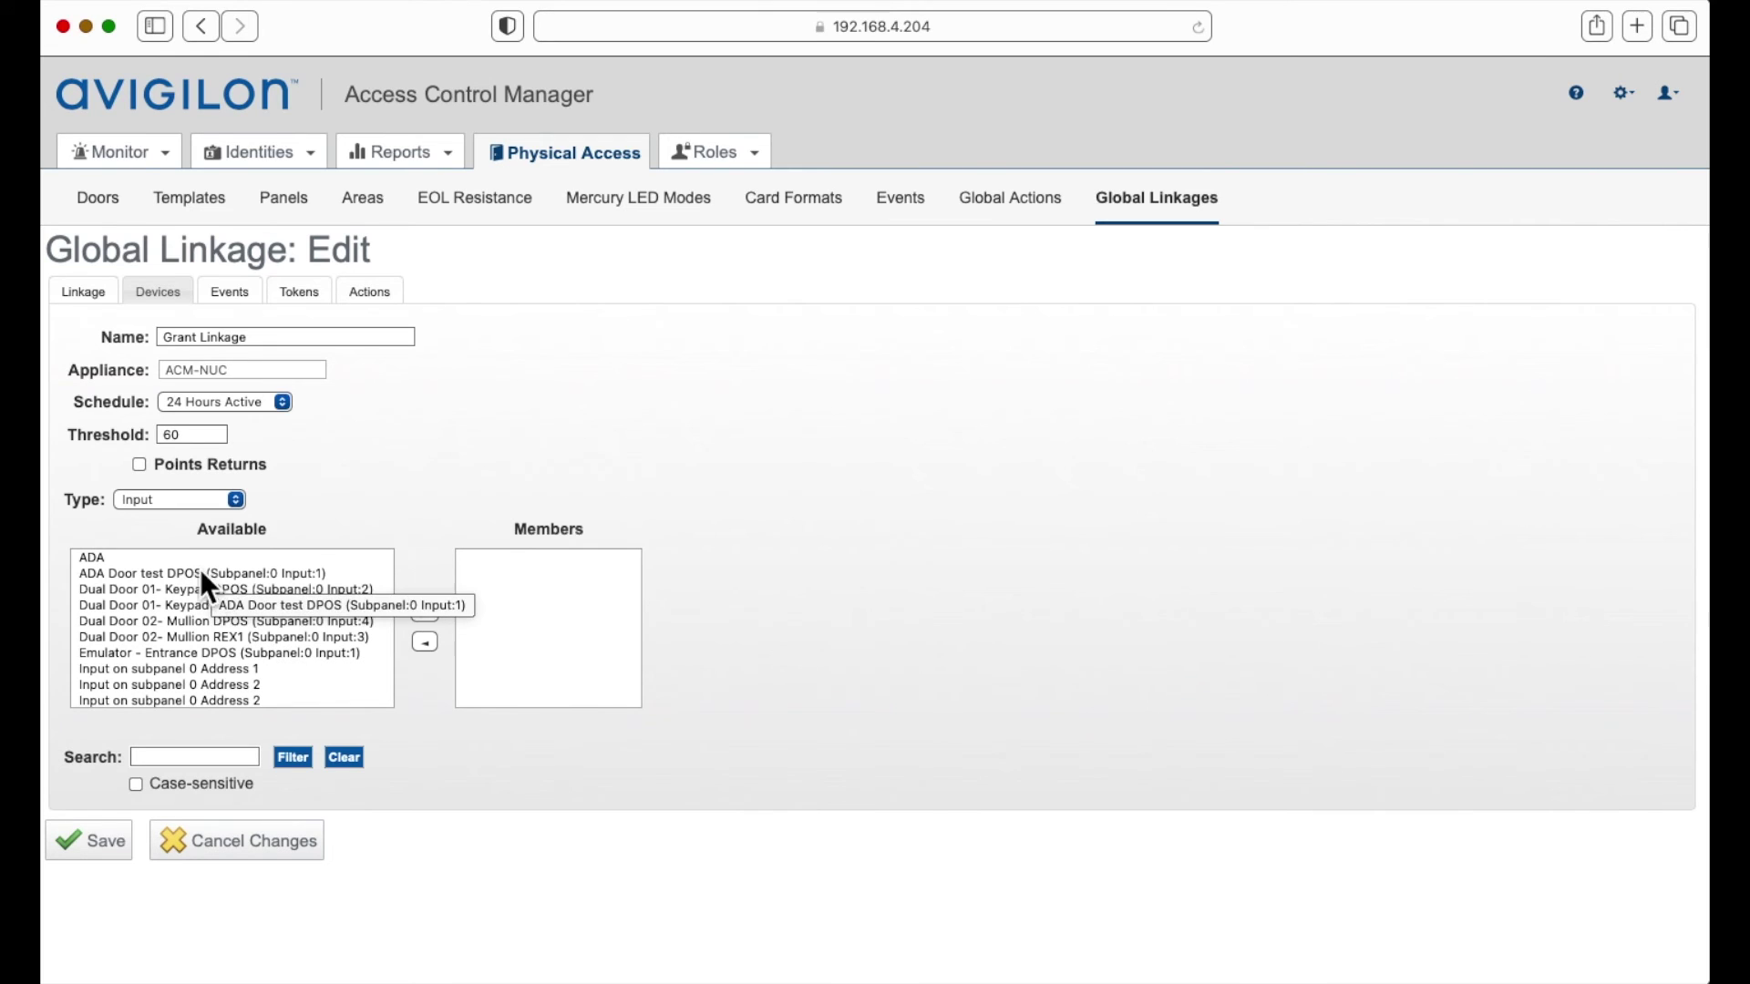
{"action": "left_click", "coordinate": [222, 560]}
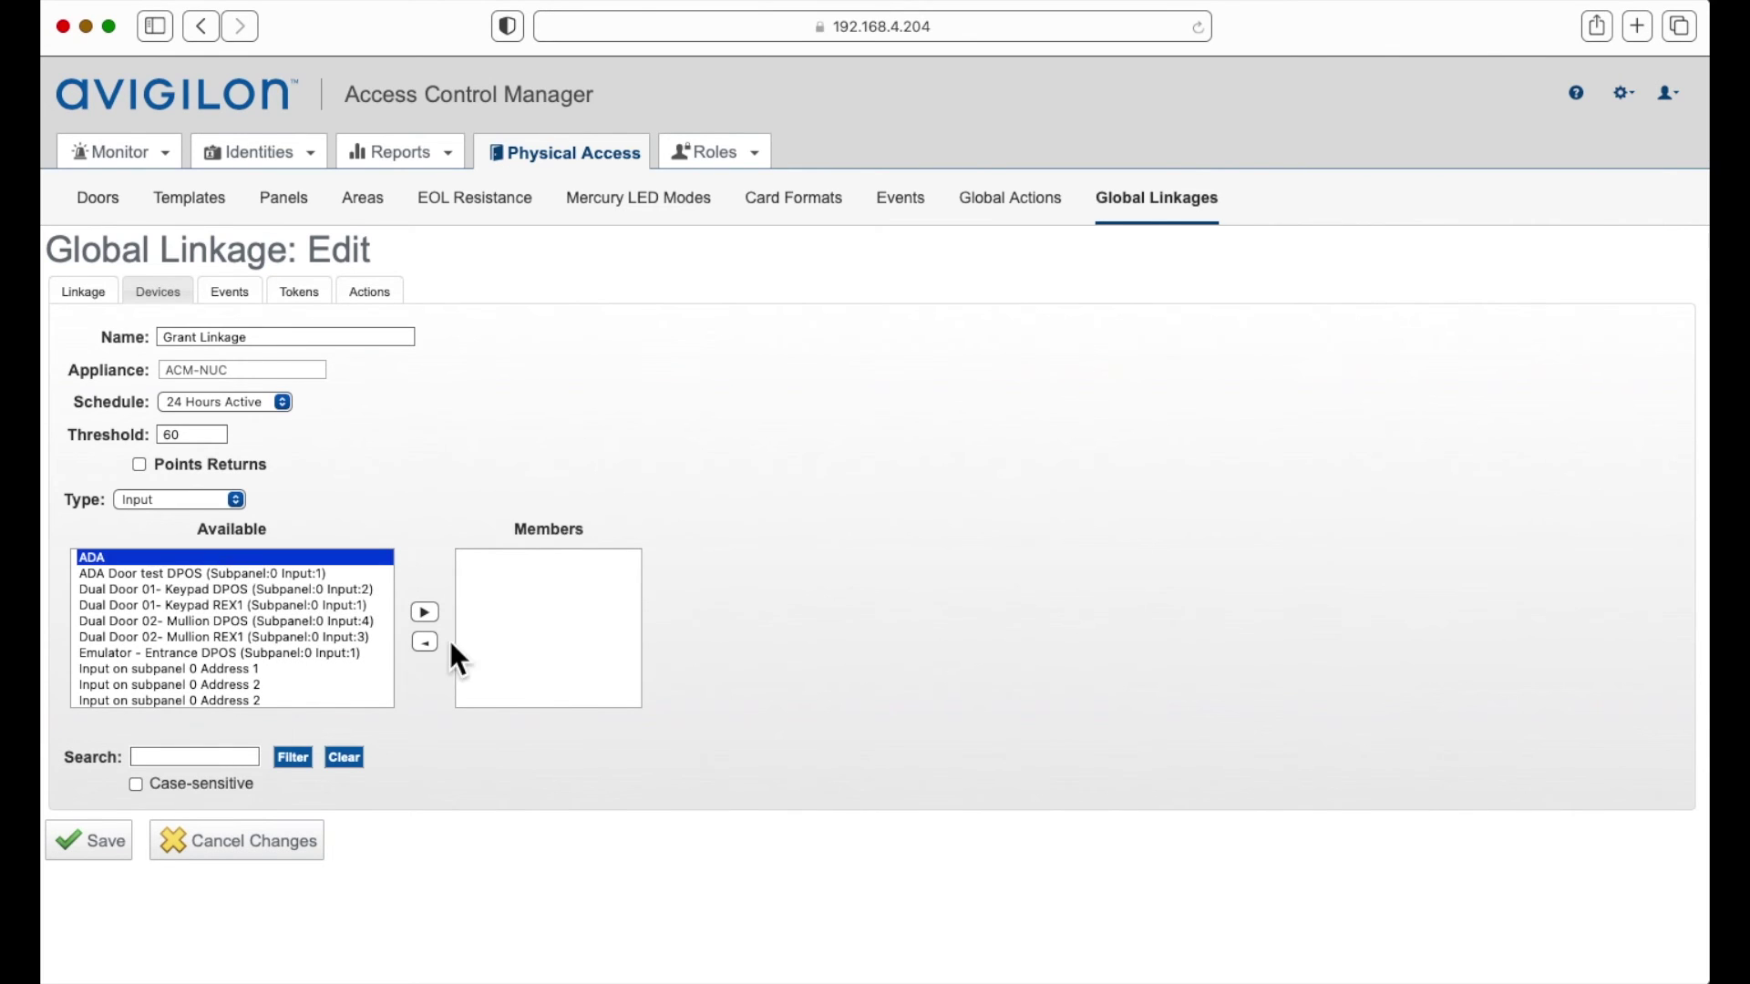
{"action": "left_click", "coordinate": [273, 669]}
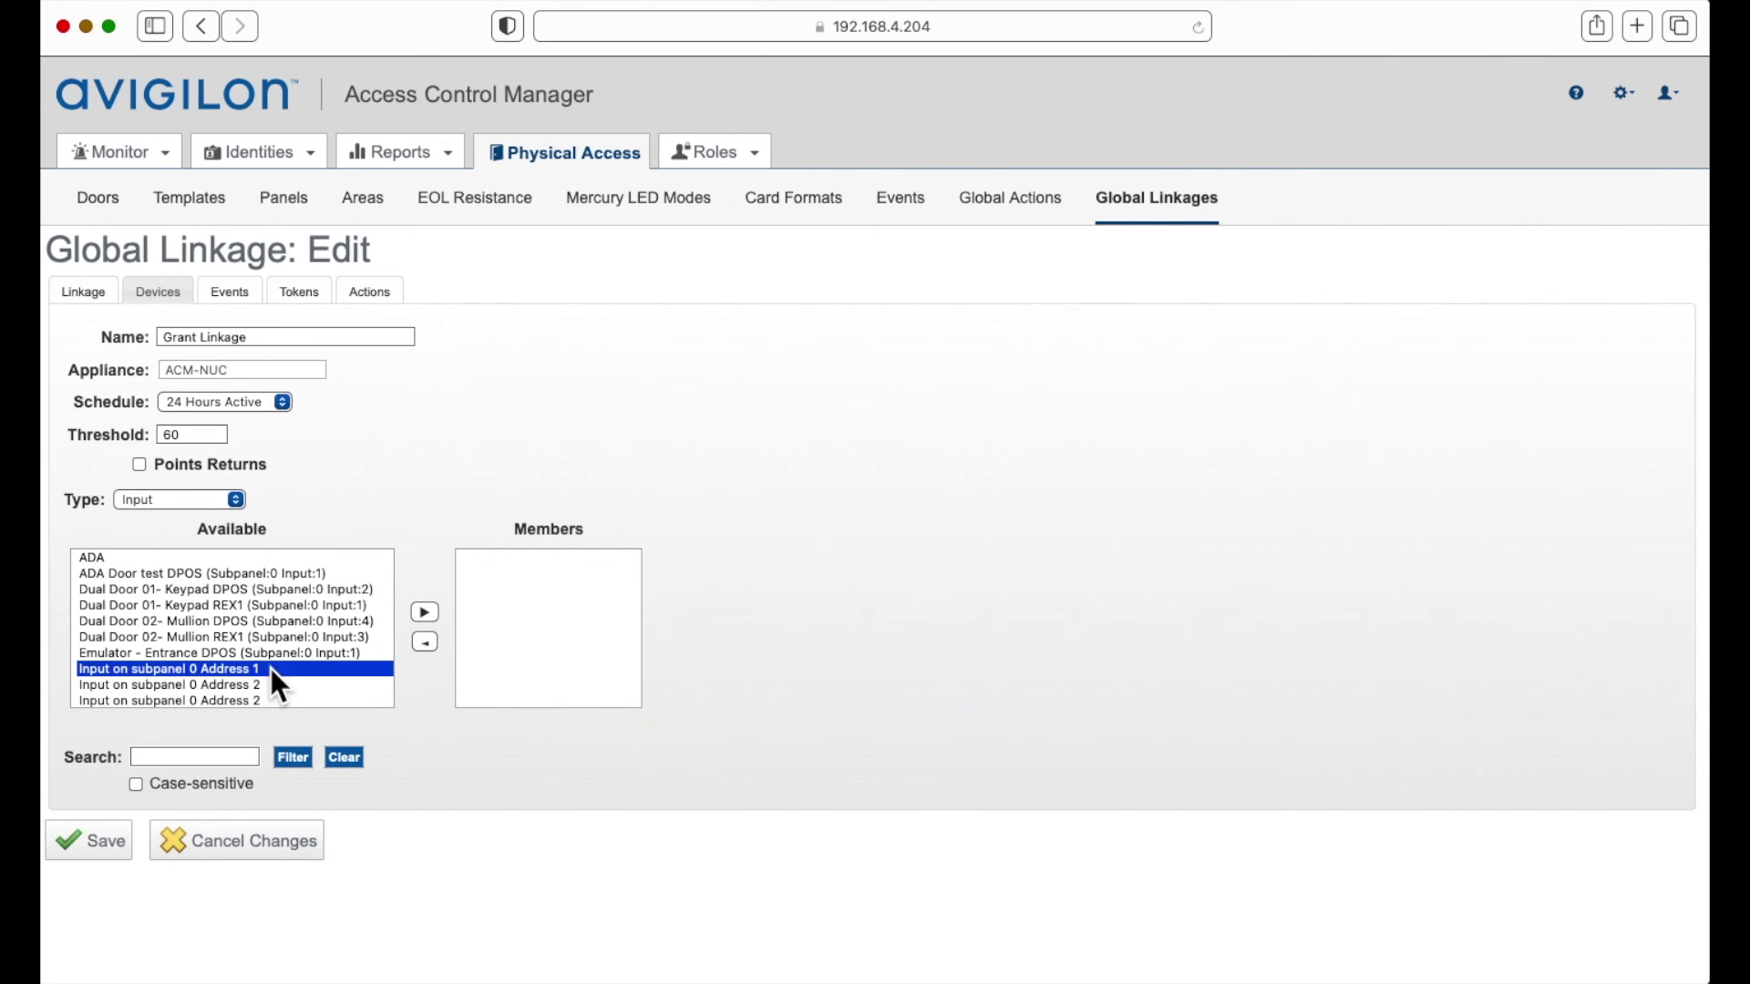
{"action": "left_click", "coordinate": [425, 613]}
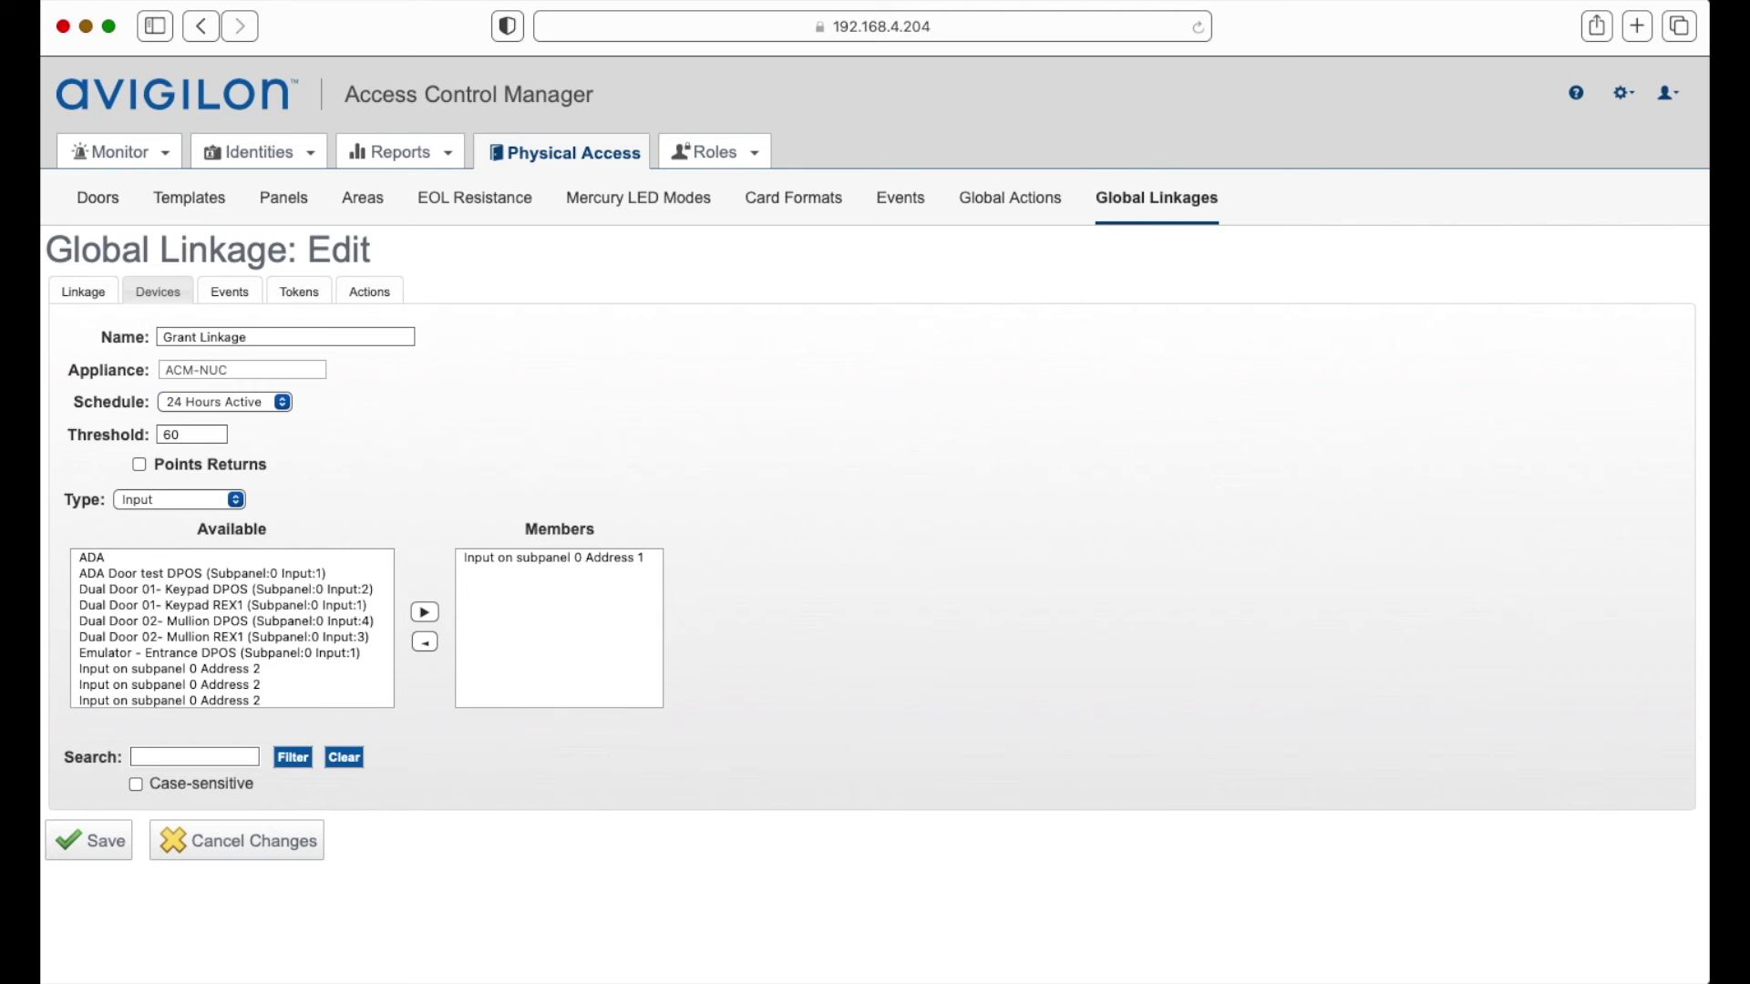
{"action": "left_click", "coordinate": [105, 843]}
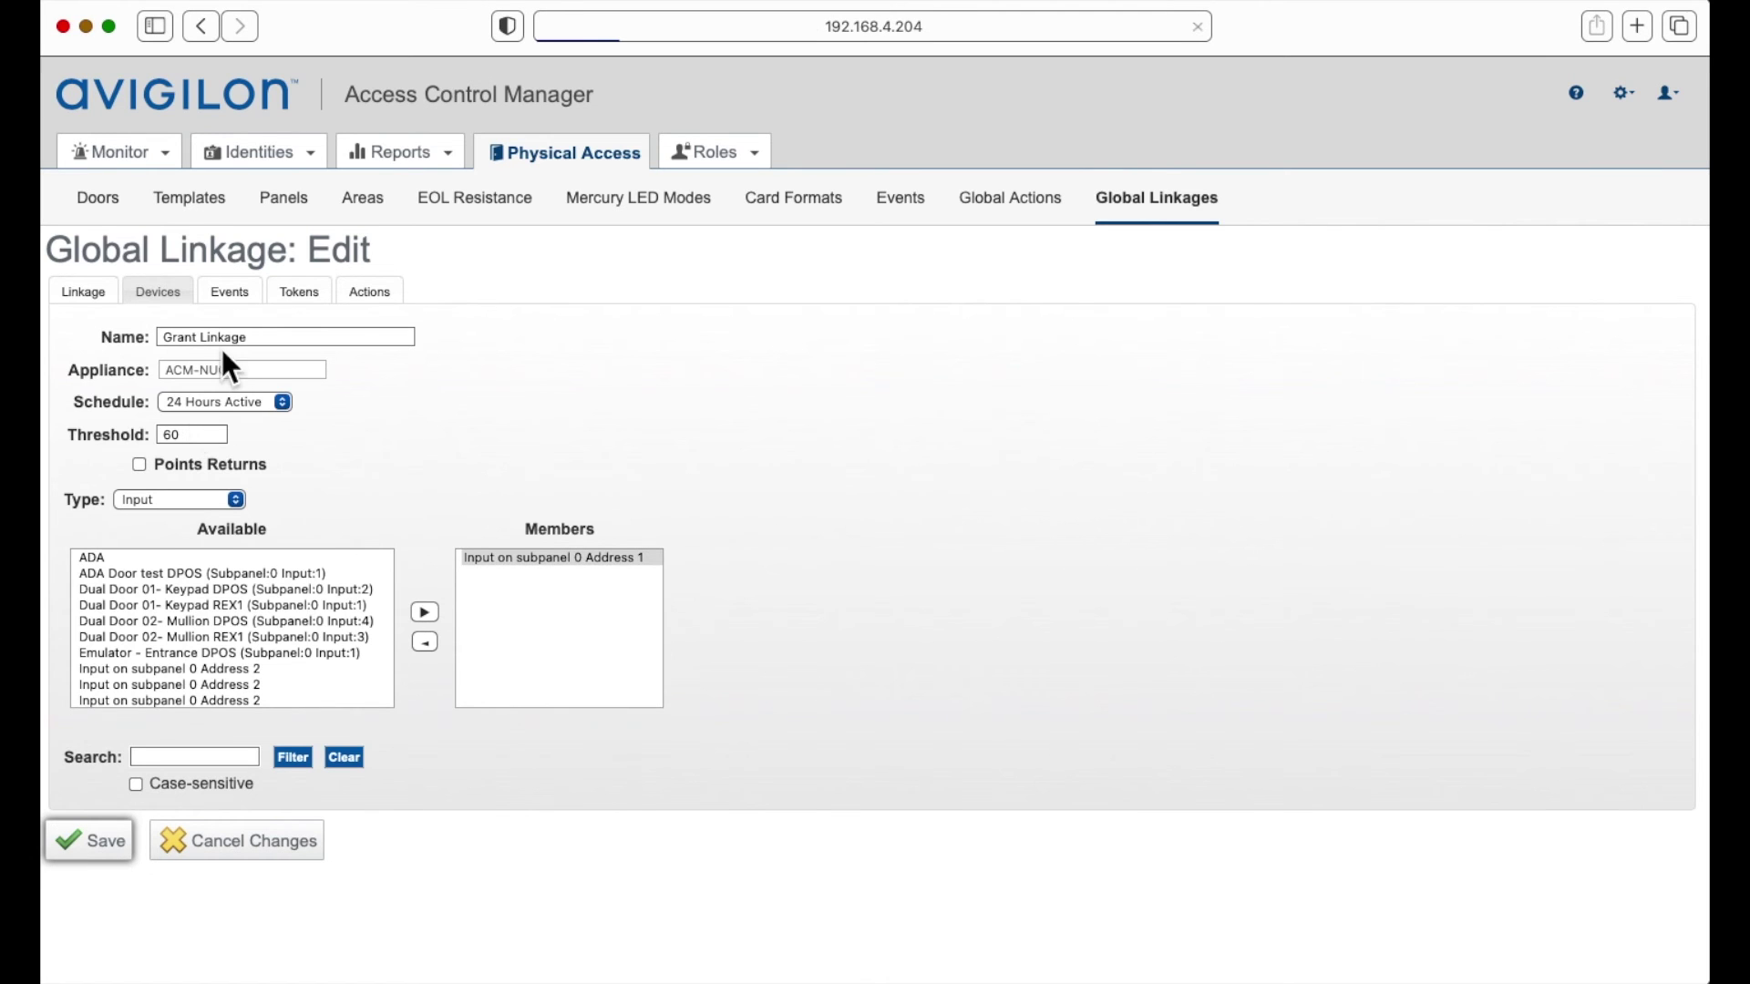
Add the event Input point in alarm to Grant Linkage and save the linkage.
{"action": "left_click", "coordinate": [229, 314]}
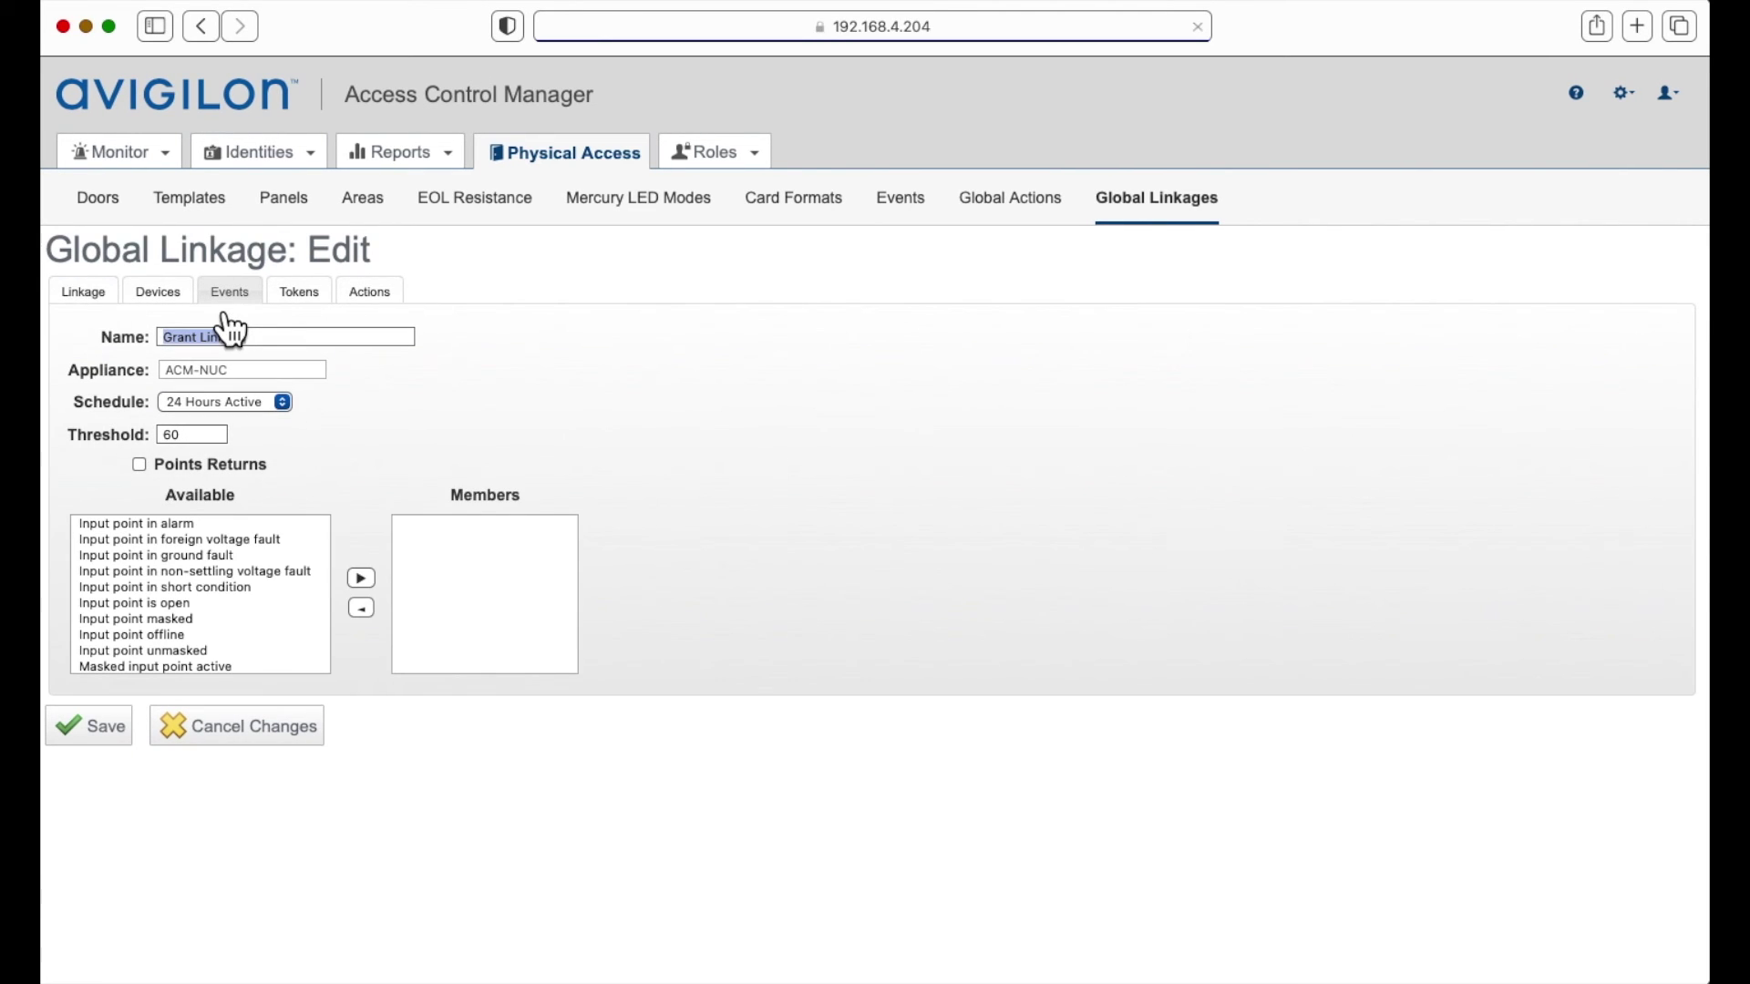
{"action": "left_click", "coordinate": [200, 525]}
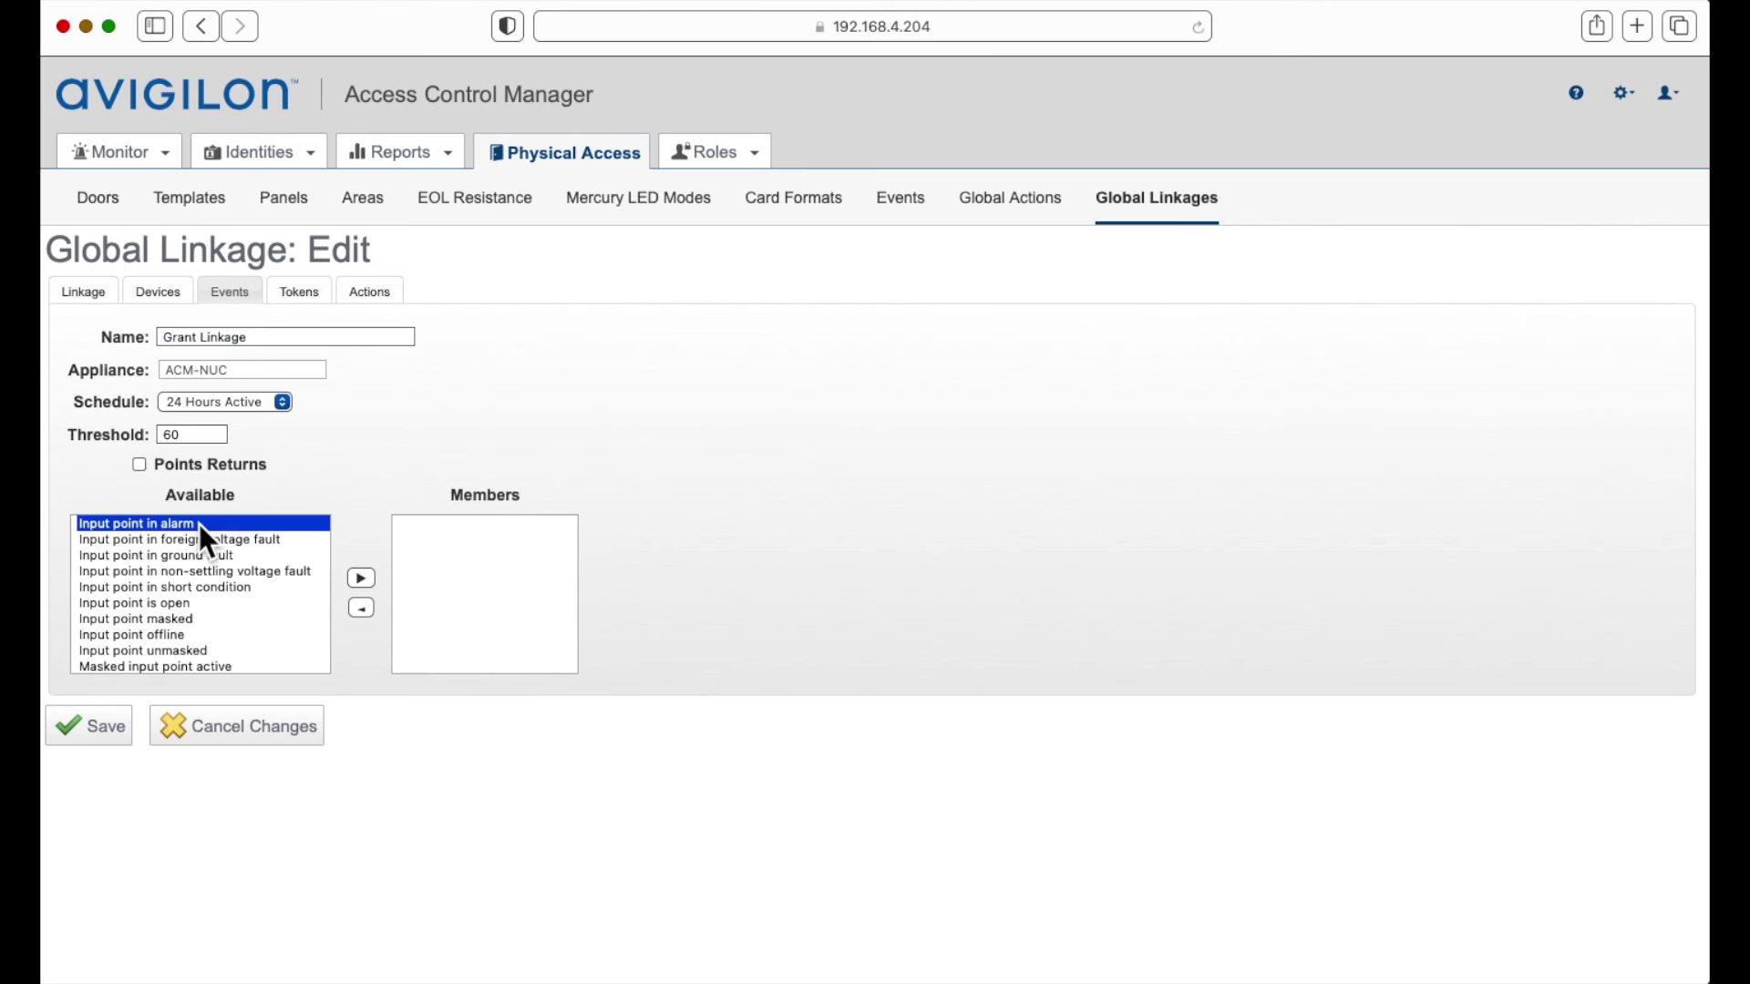
{"action": "left_click", "coordinate": [361, 579]}
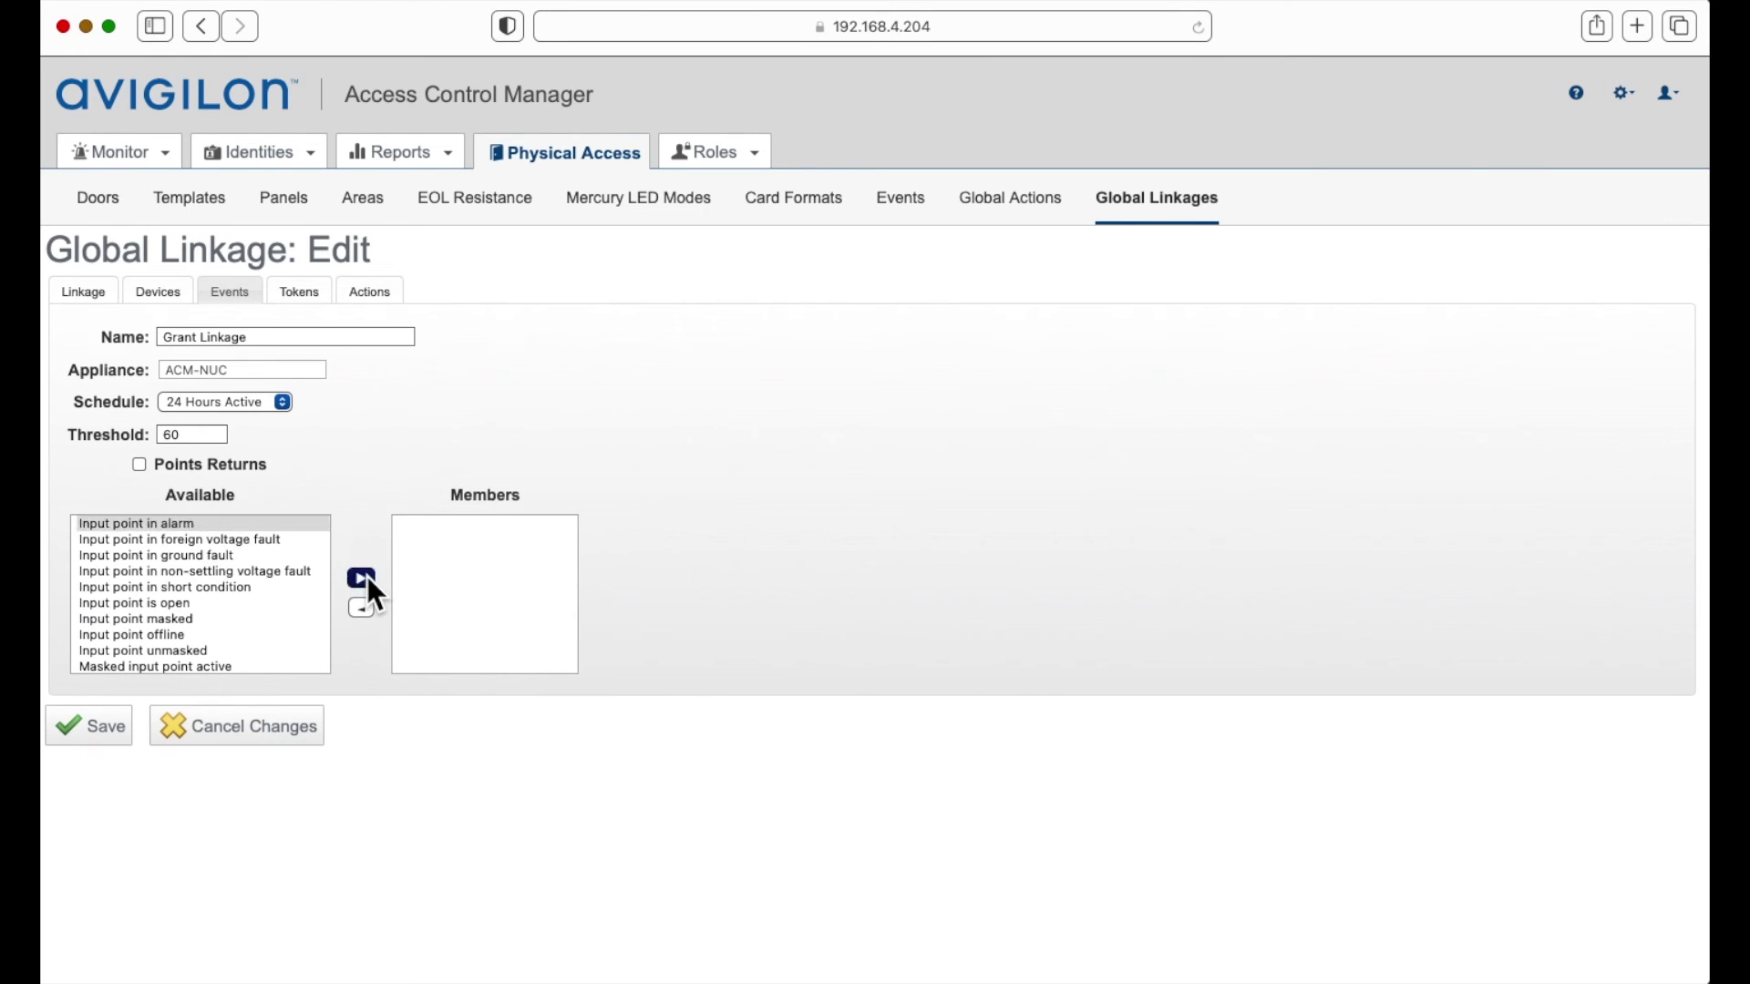
{"action": "left_click", "coordinate": [113, 737]}
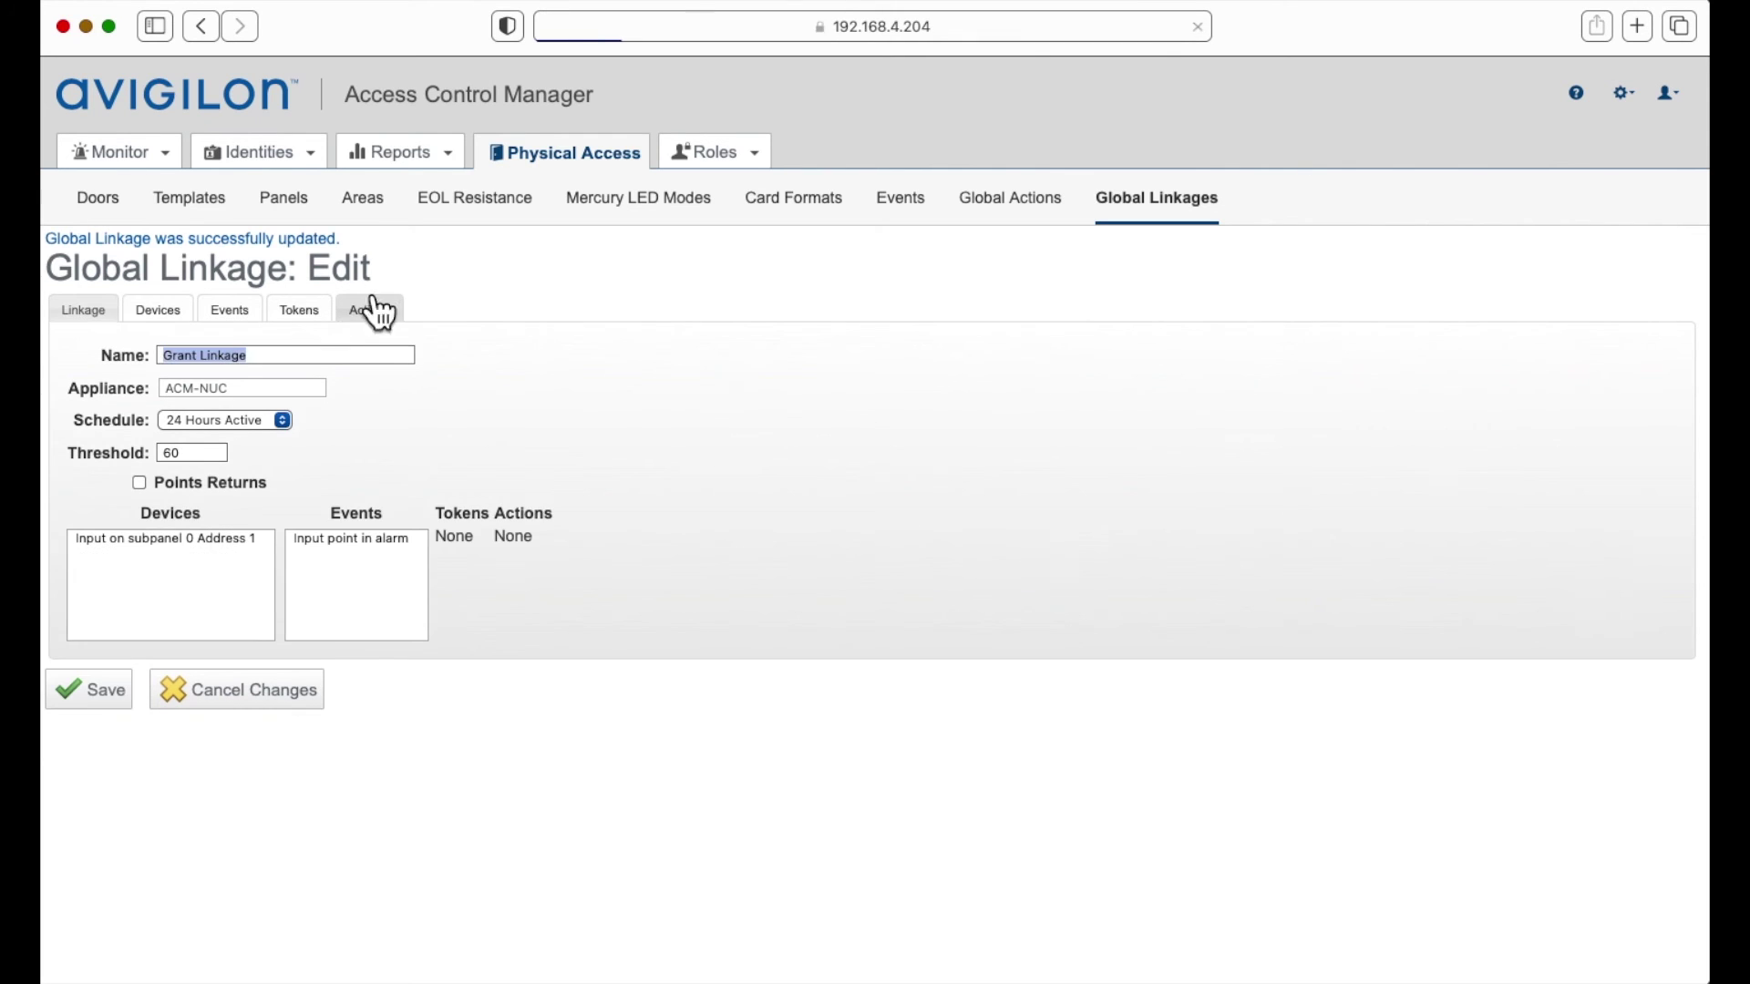
Add the Grant global action to Grant Linkage and save the linkage.
{"action": "left_click", "coordinate": [371, 311]}
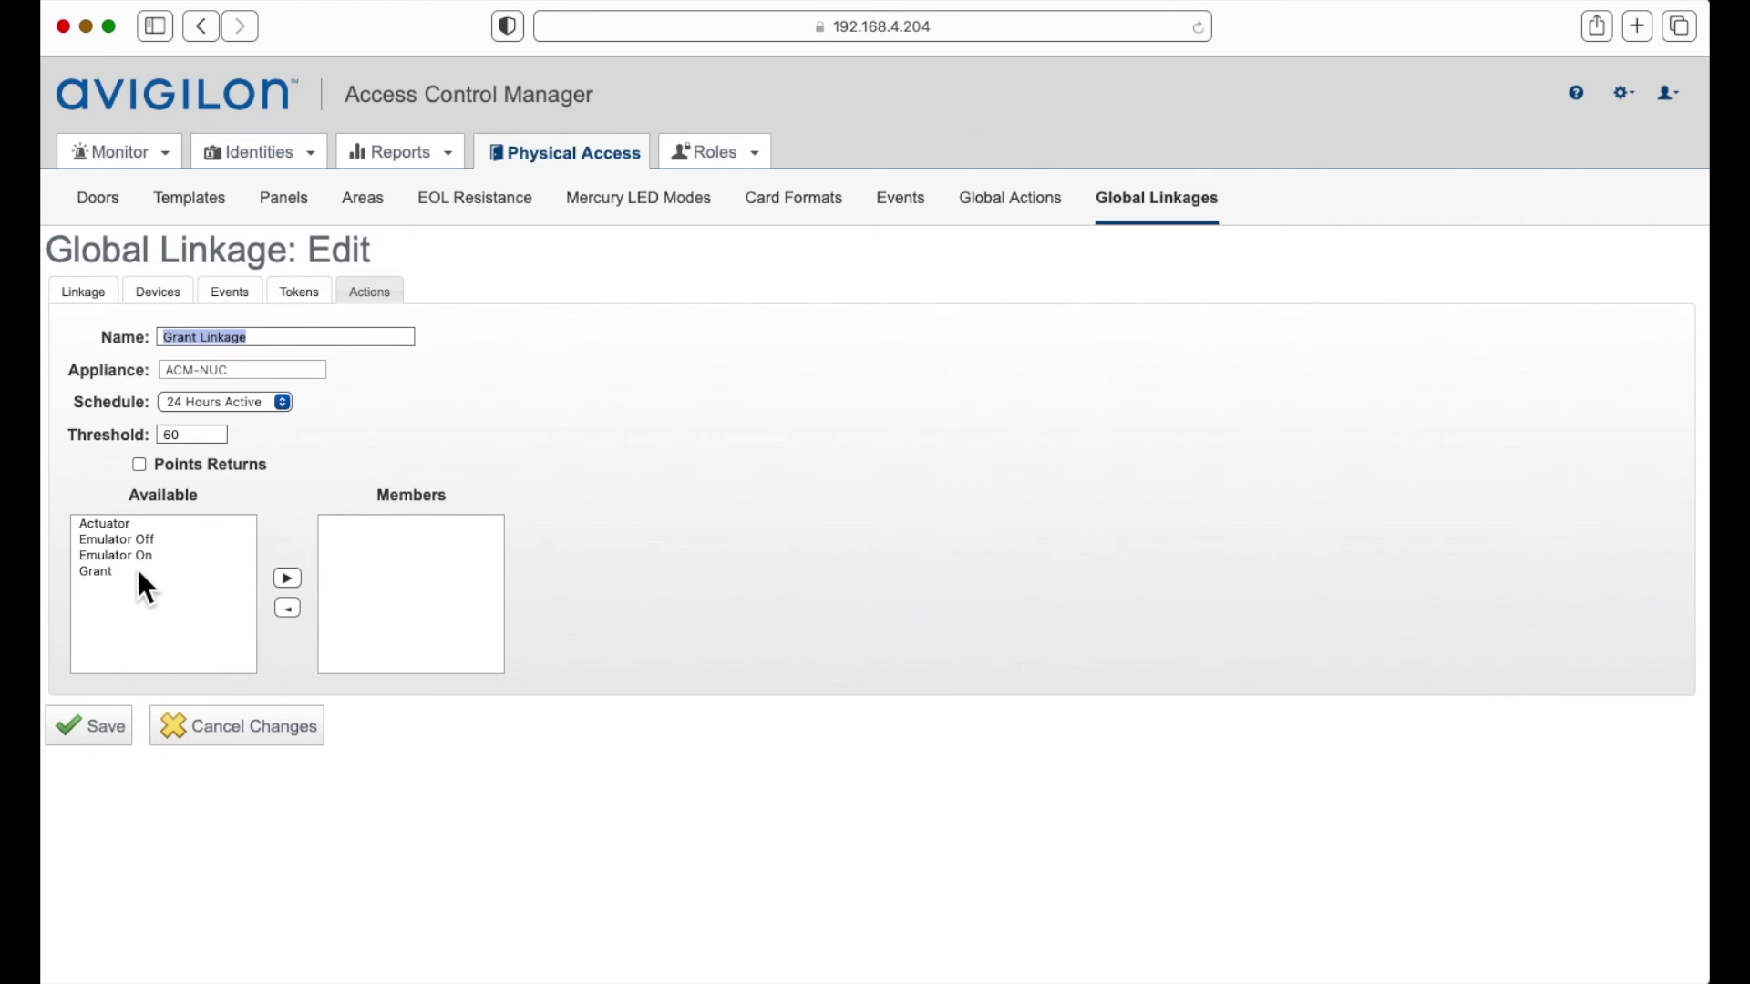
{"action": "left_click", "coordinate": [151, 525]}
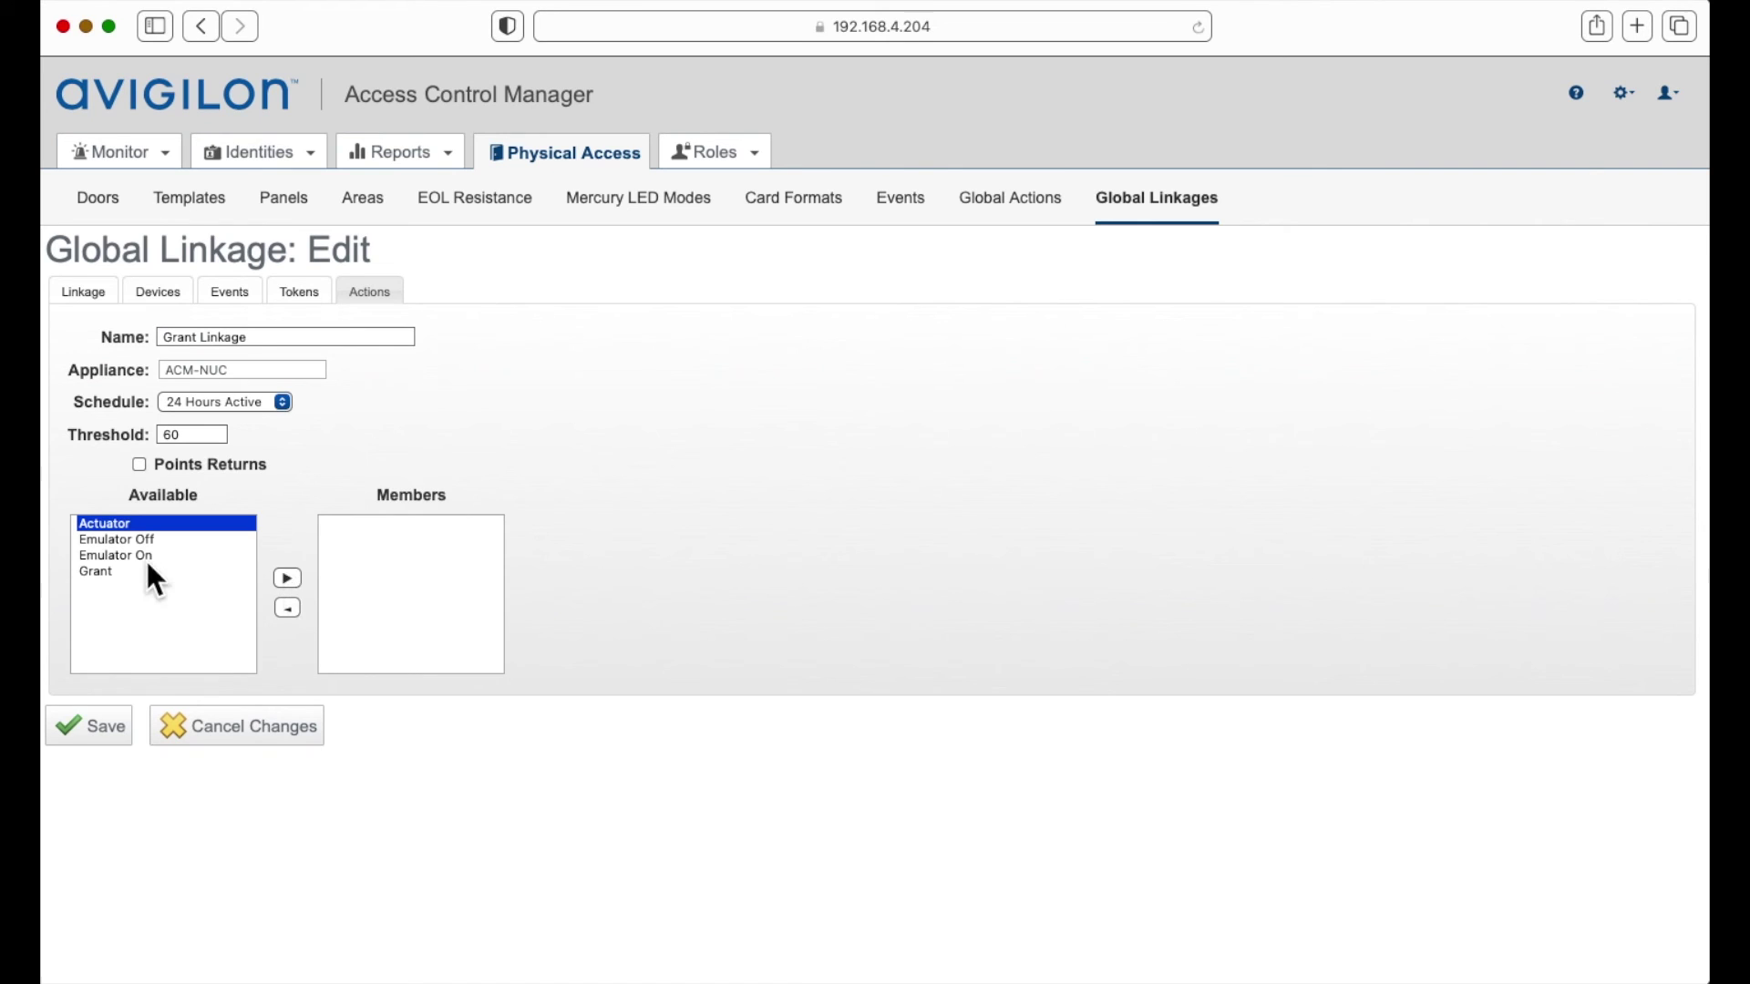
{"action": "left_click", "coordinate": [109, 571]}
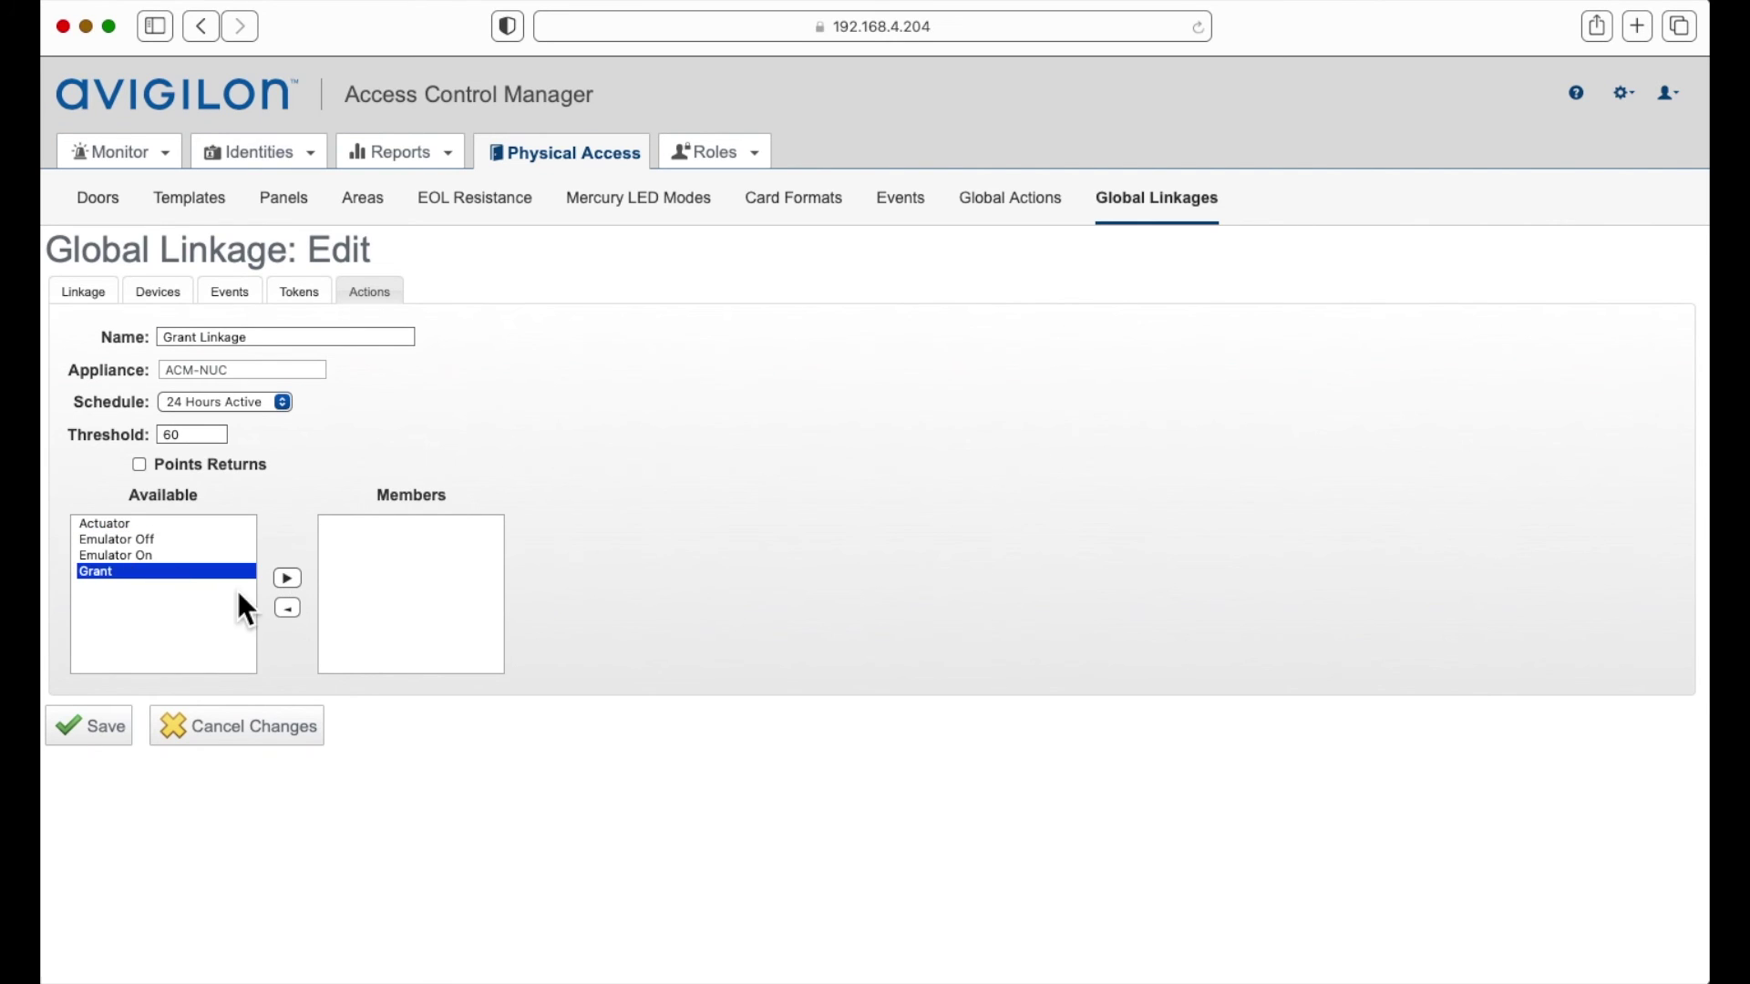
{"action": "left_click", "coordinate": [287, 580]}
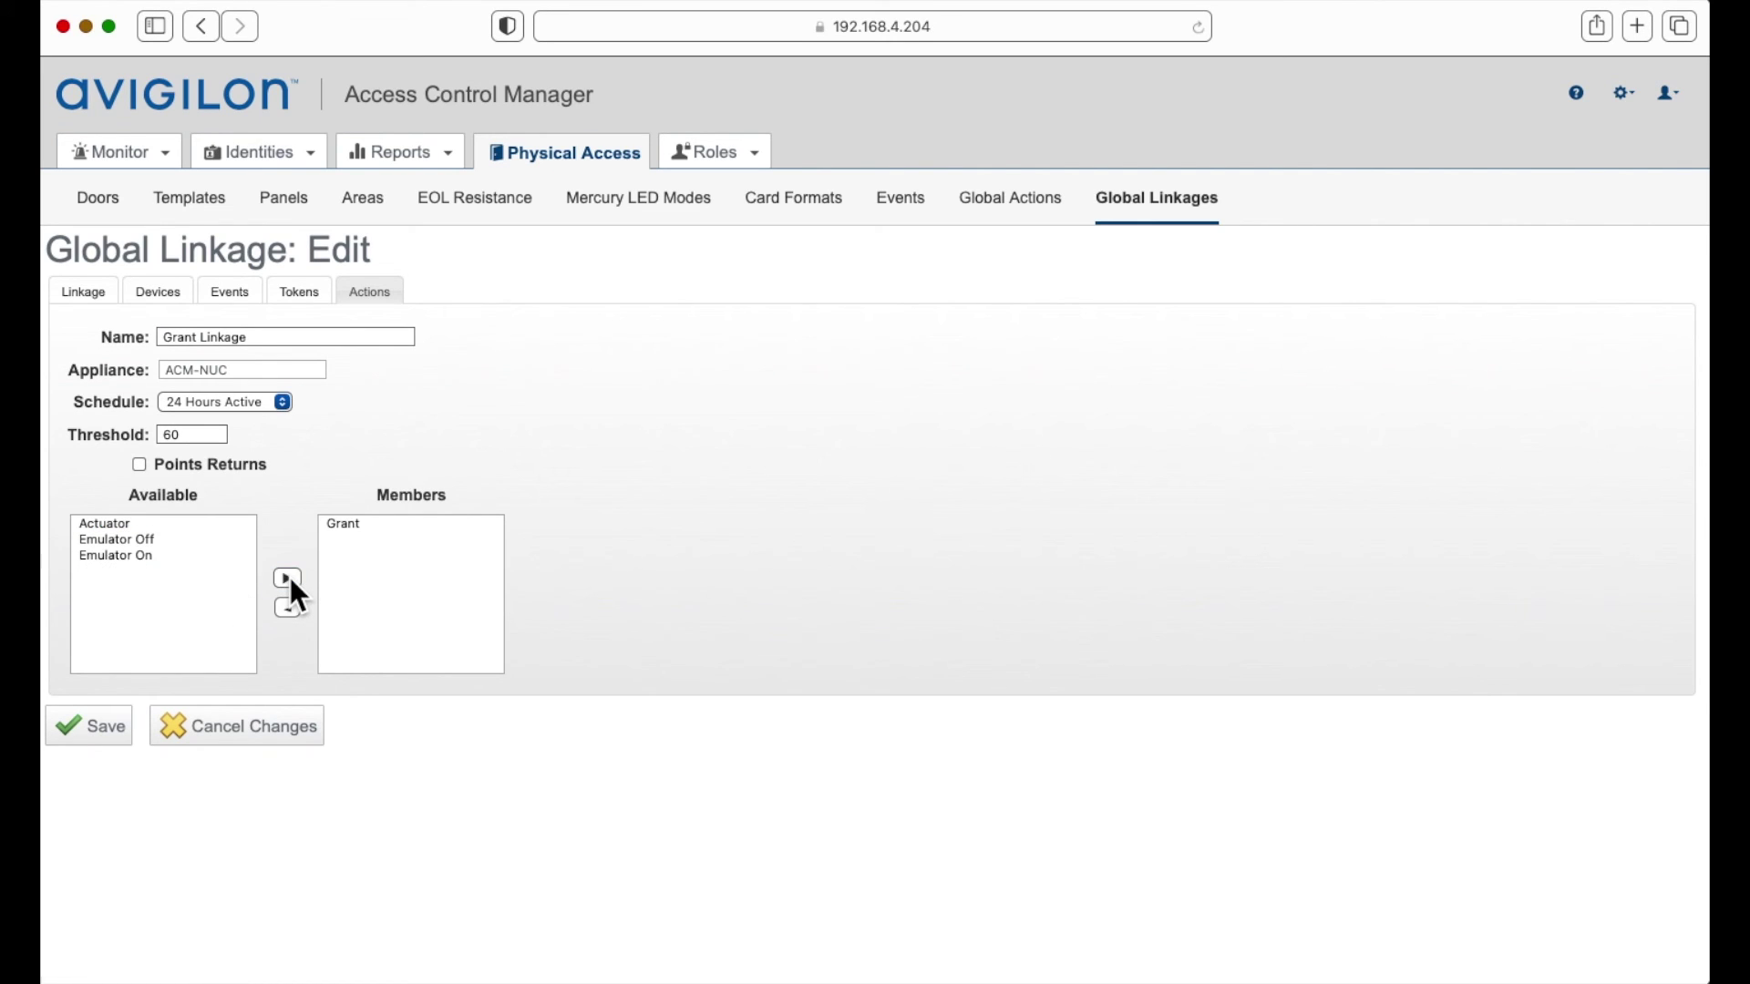
{"action": "left_click", "coordinate": [93, 720]}
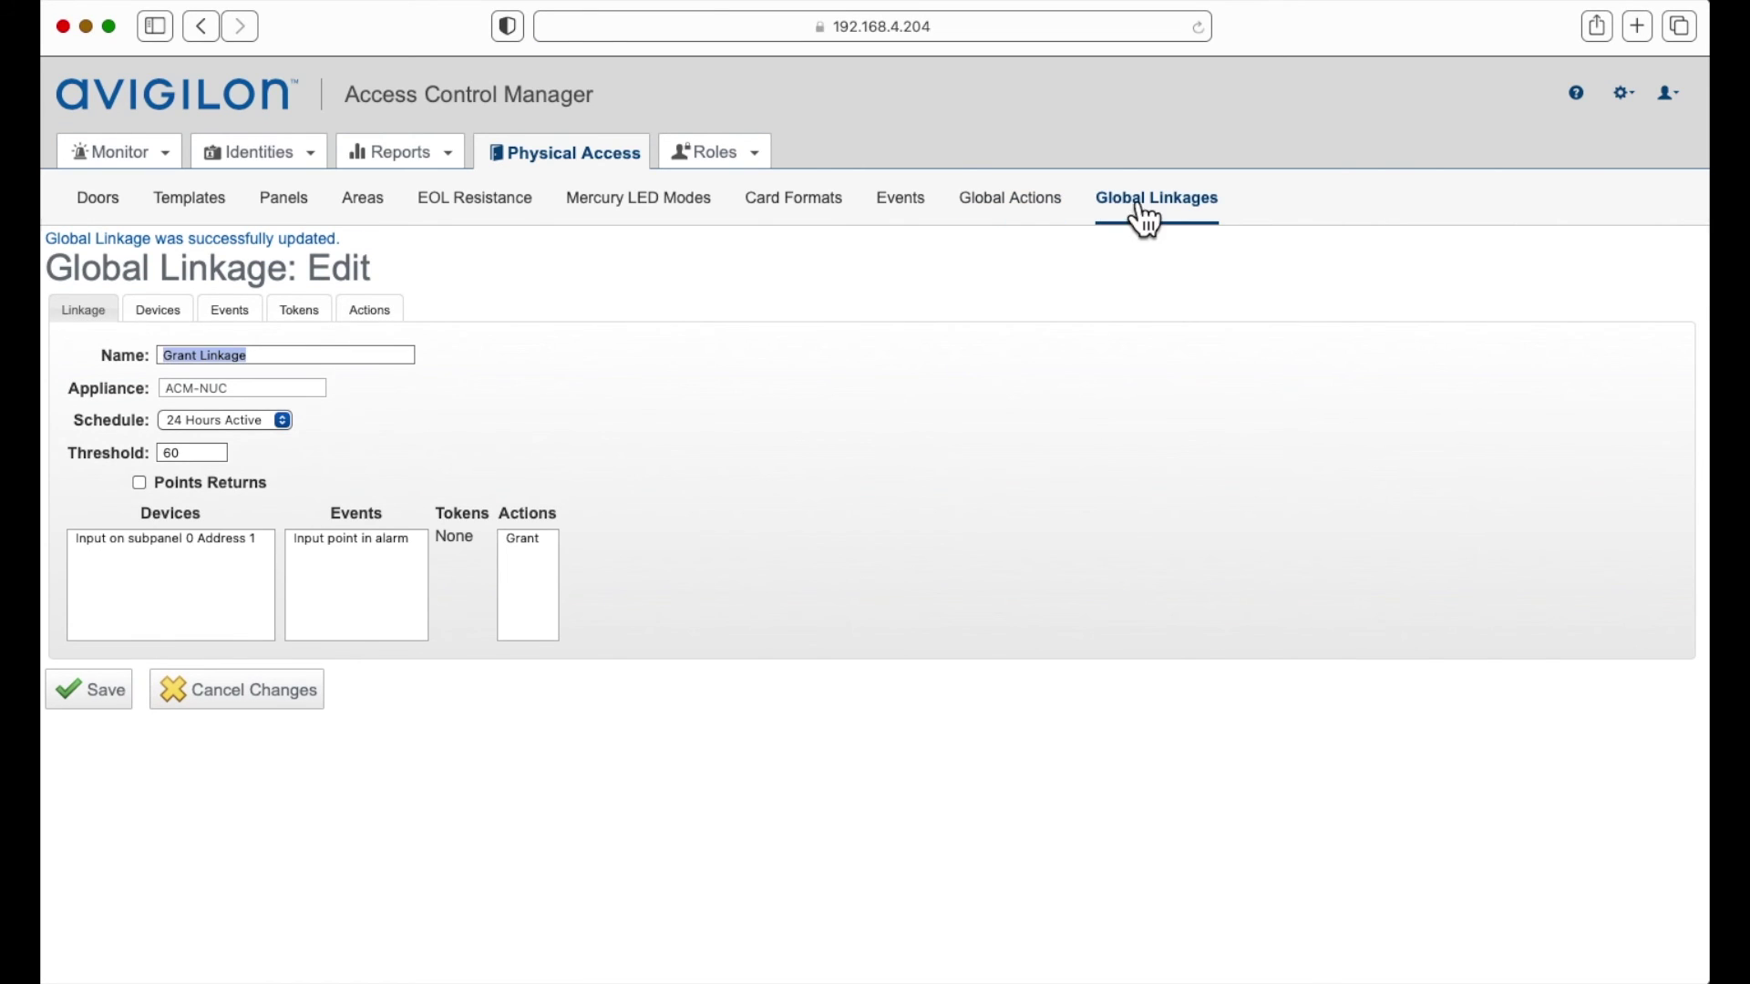
Create and save a second global linkage named Actuator Linkage.
{"action": "left_click", "coordinate": [111, 703]}
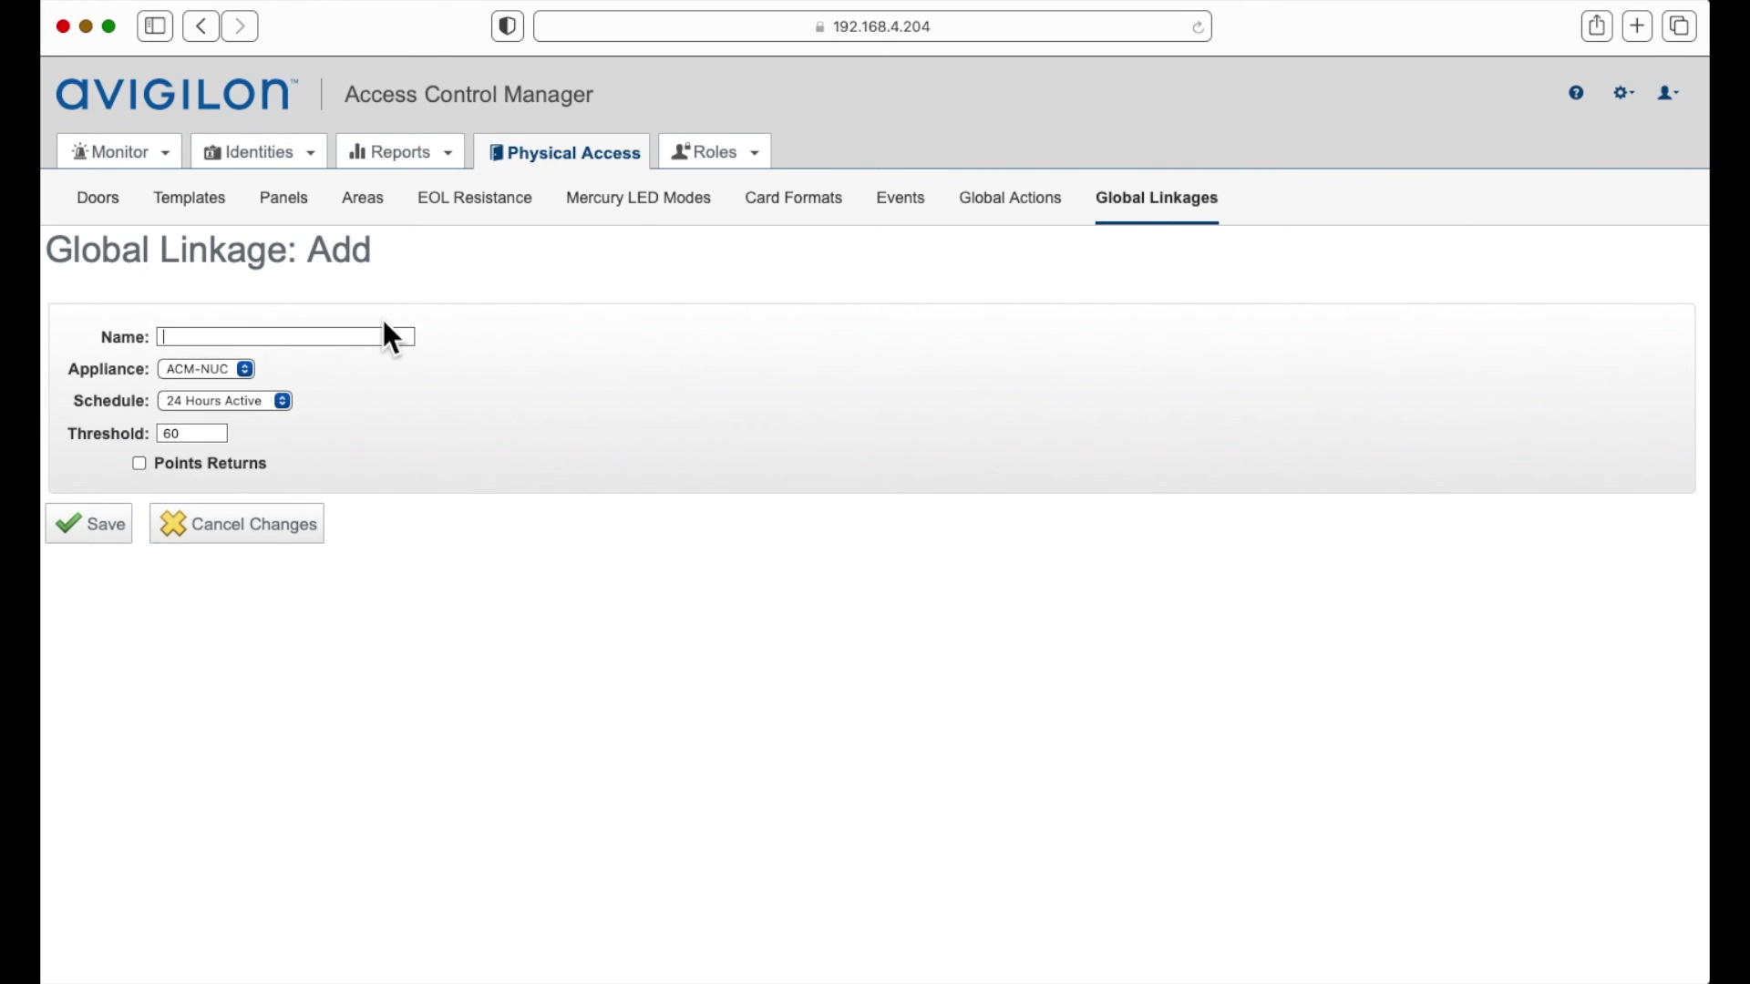
{"action": "type", "text": "Actuator Linkage"}
{"action": "left_click", "coordinate": [100, 524]}
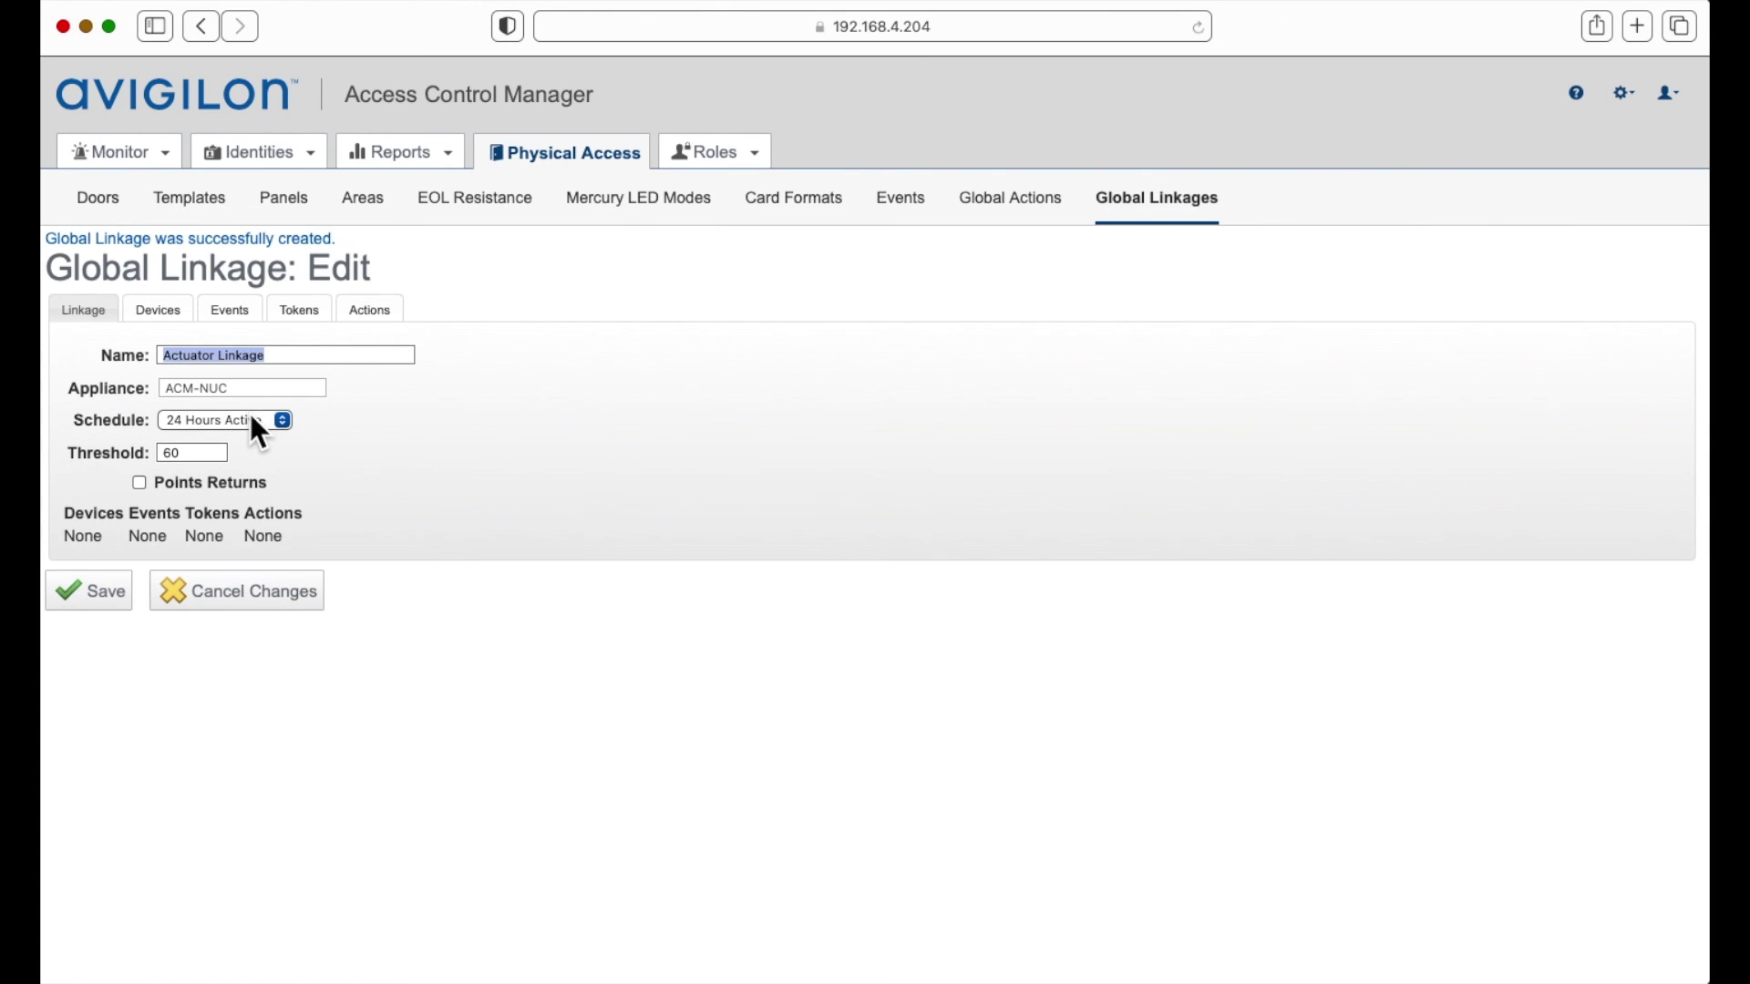
Add the door ADA Door test as a device to Actuator Linkage and save the linkage.
{"action": "left_click", "coordinate": [157, 310]}
{"action": "left_click", "coordinate": [193, 499]}
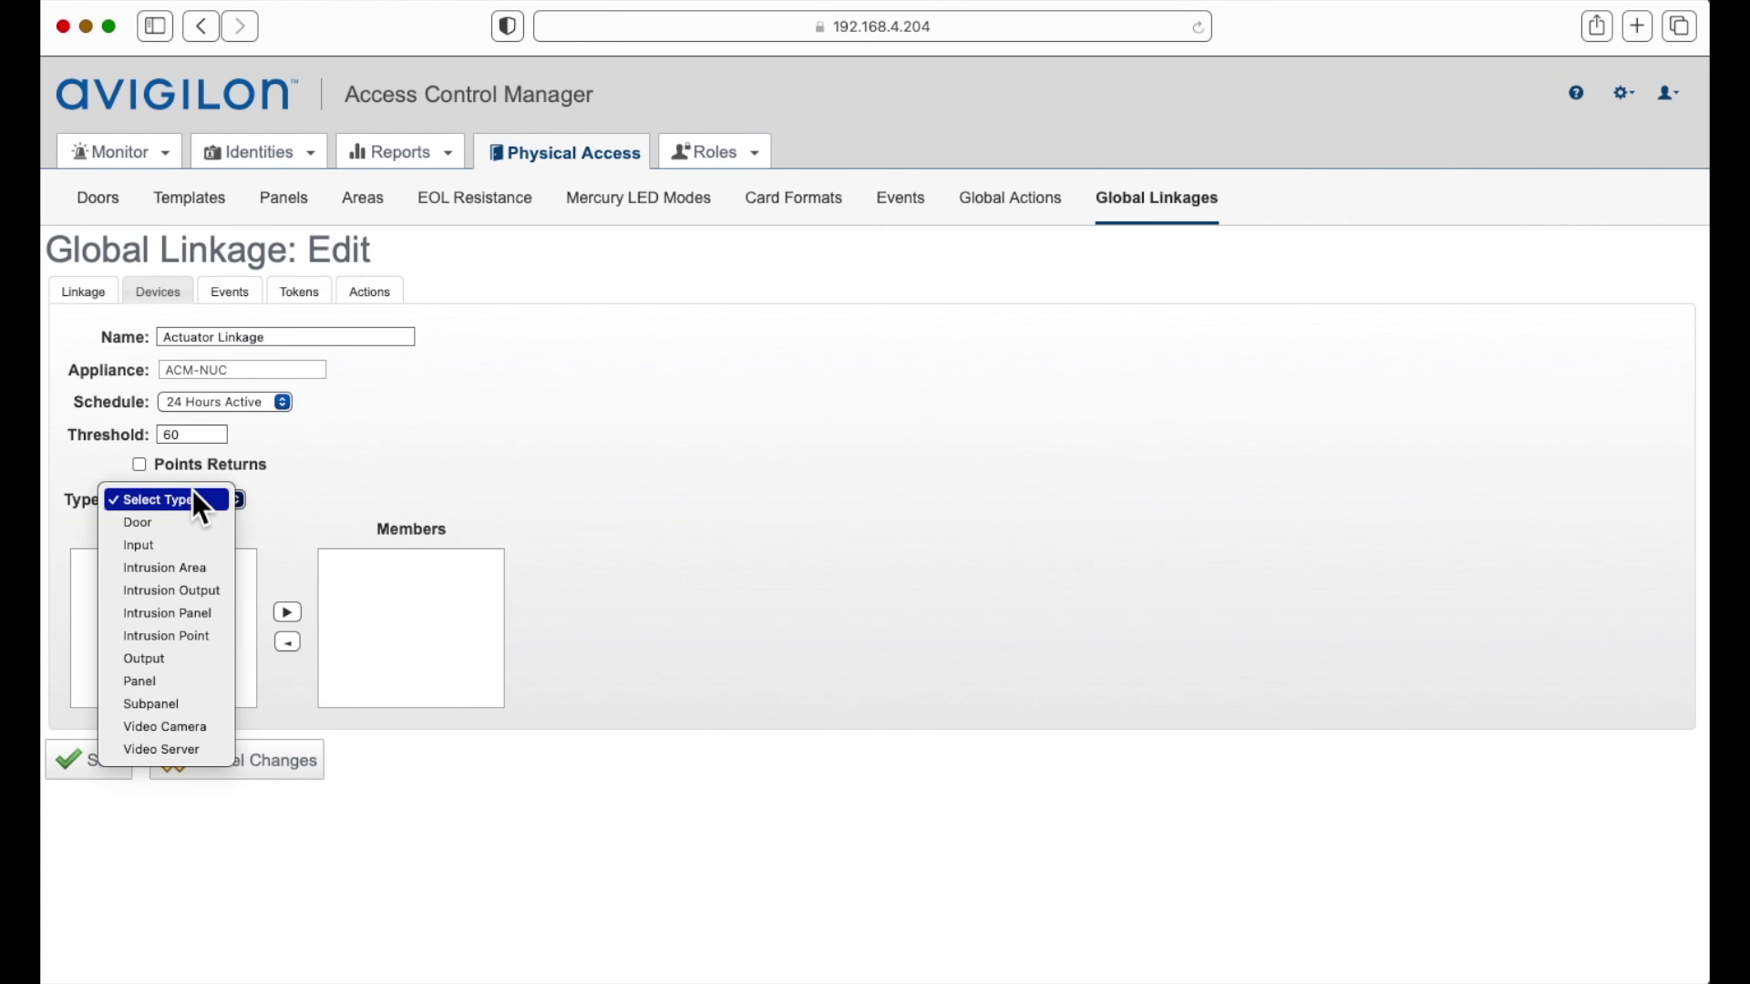
{"action": "left_click", "coordinate": [188, 523]}
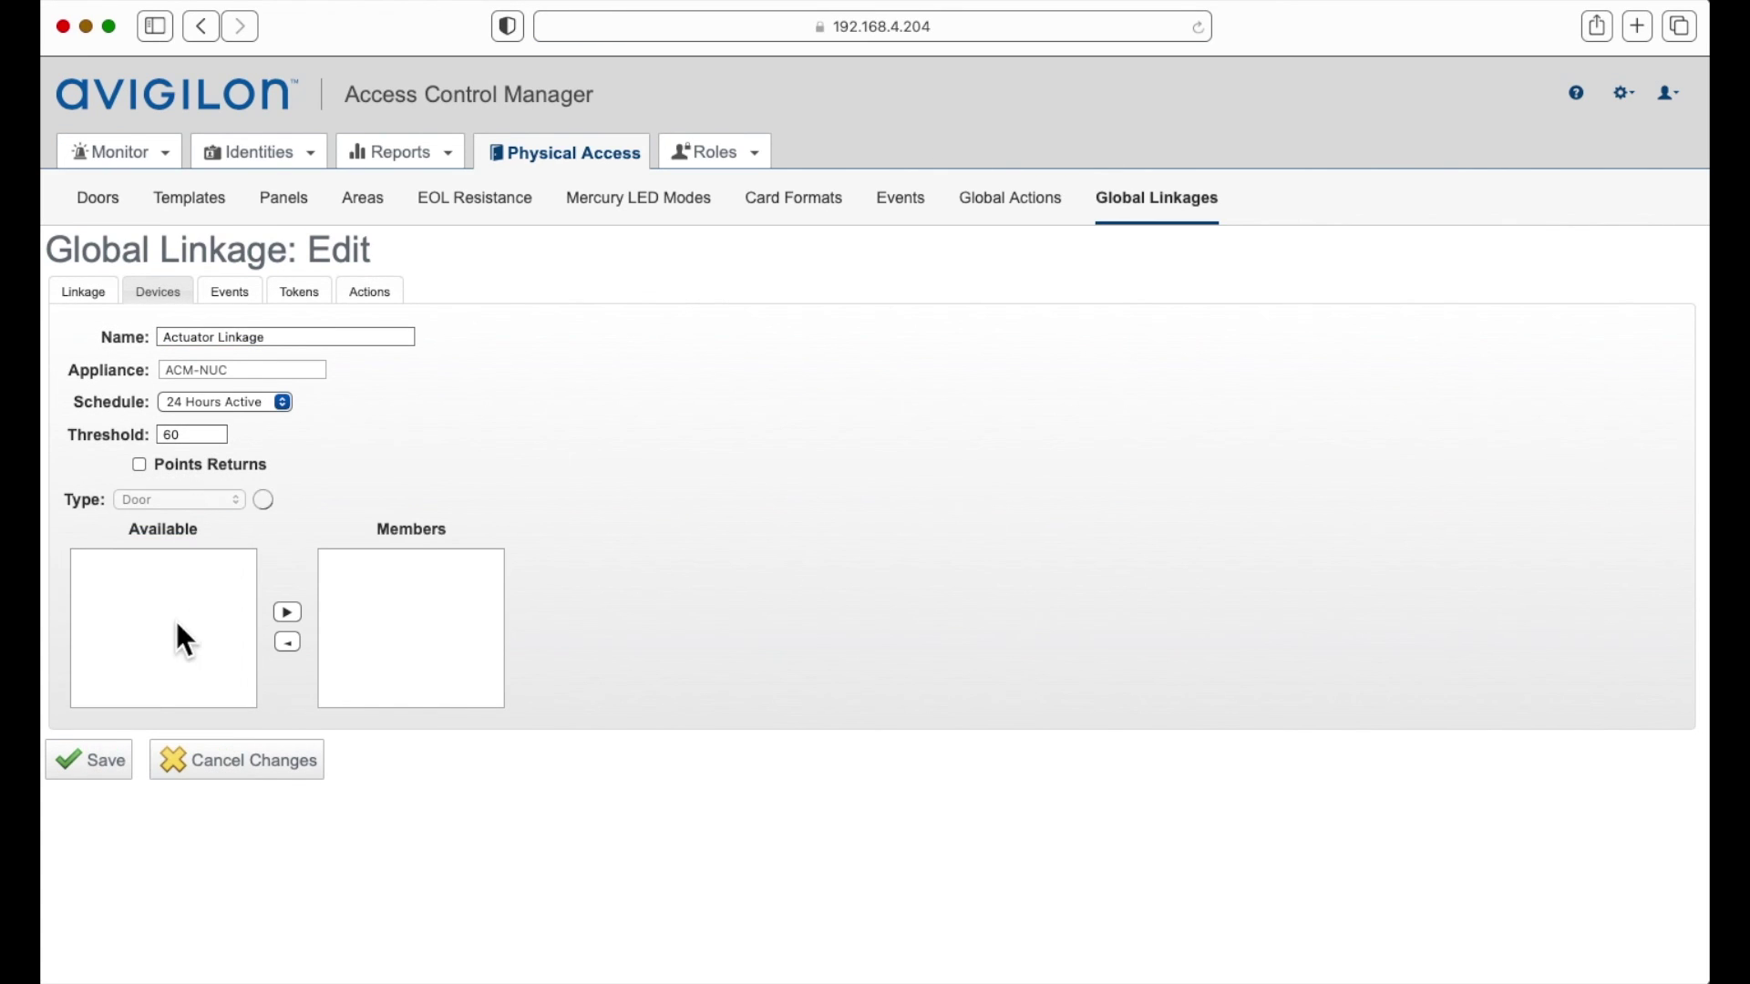
{"action": "left_click", "coordinate": [166, 558]}
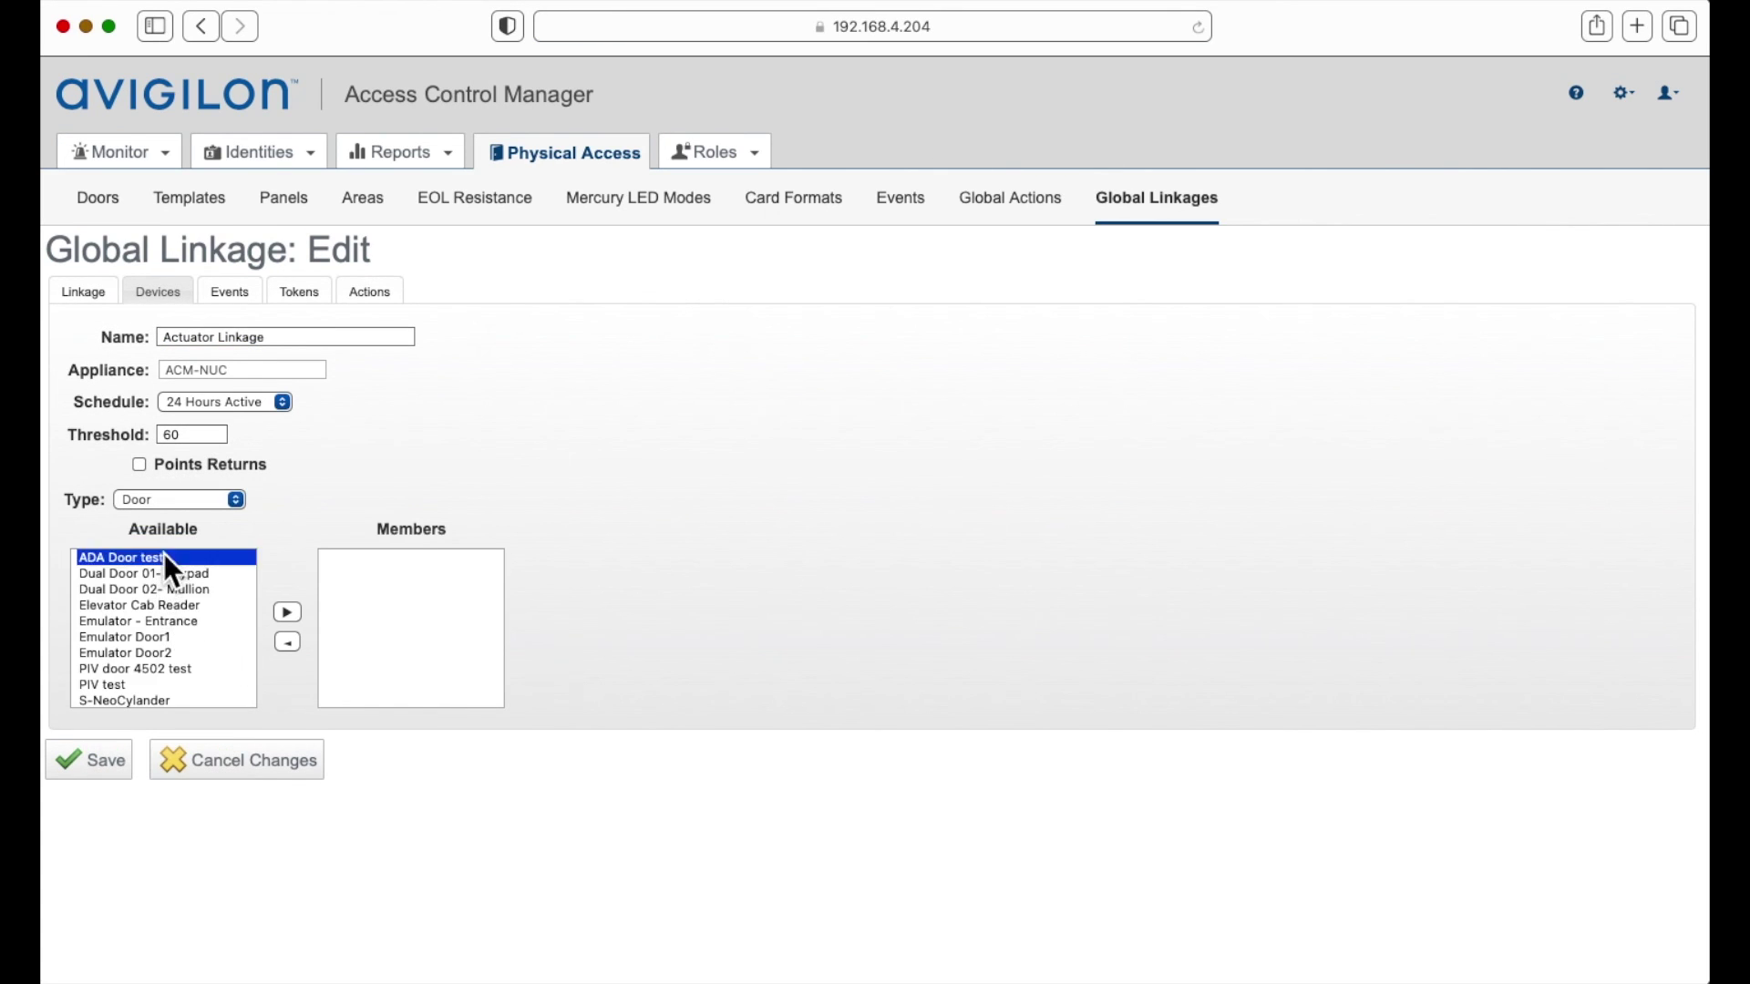
{"action": "left_click", "coordinate": [286, 614]}
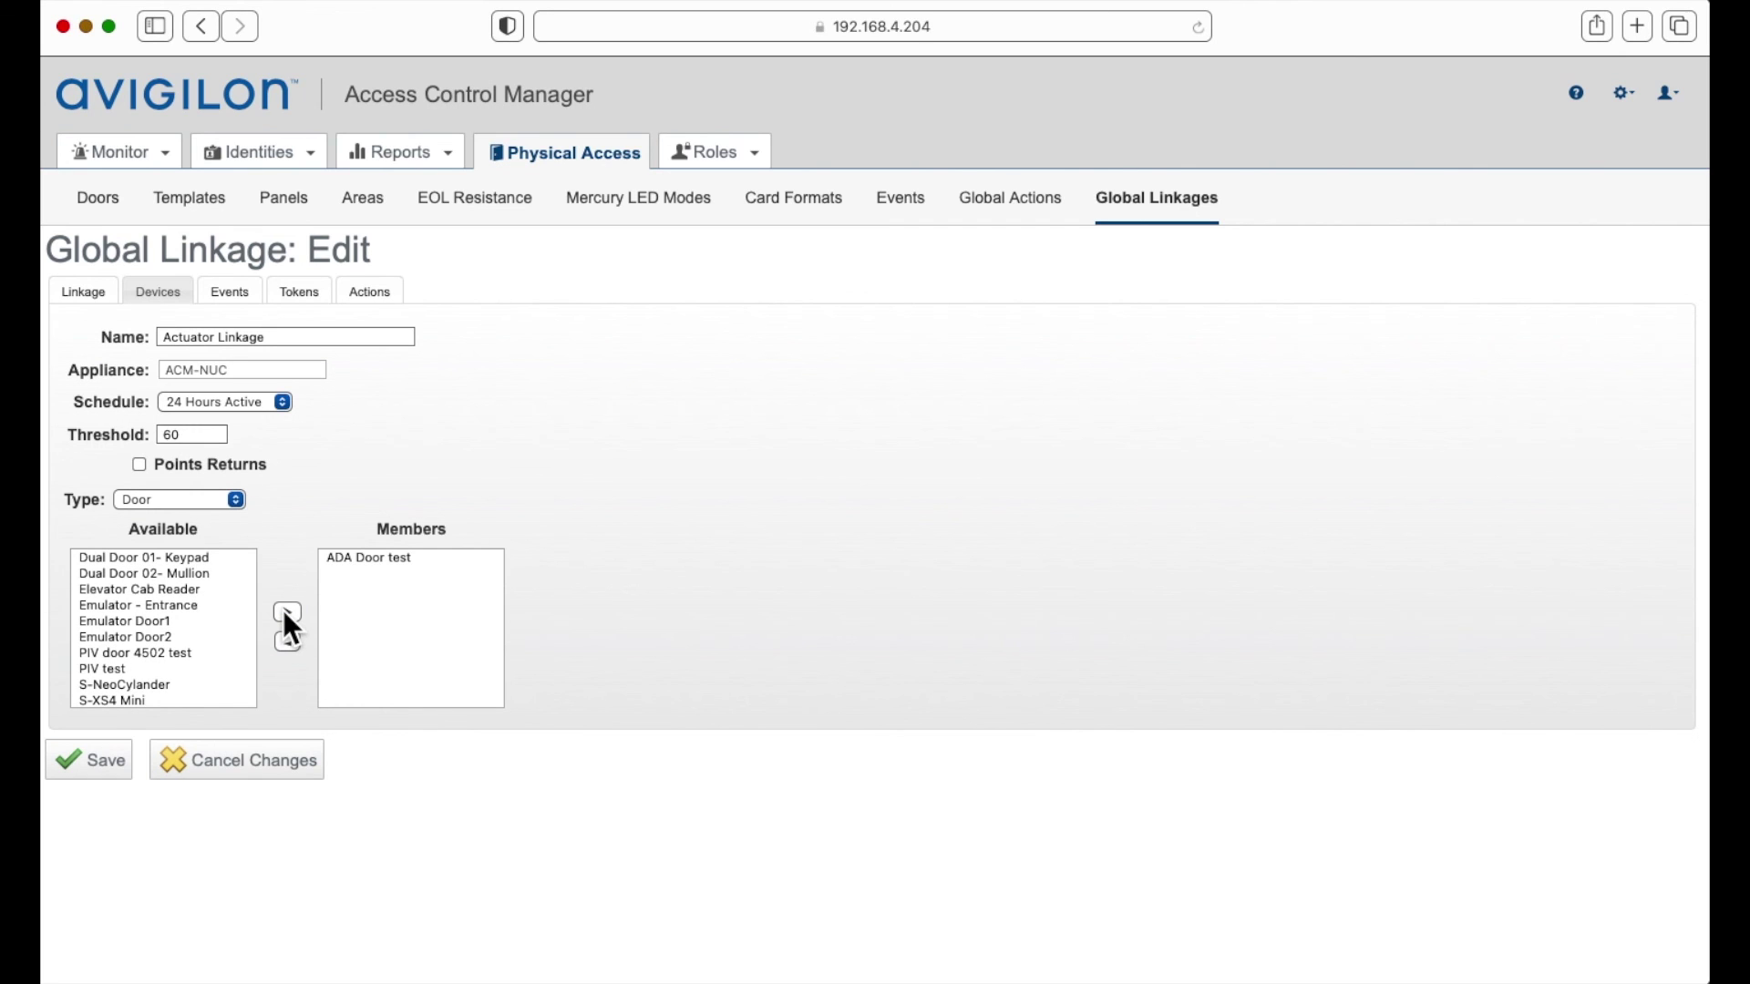
{"action": "left_click", "coordinate": [118, 764]}
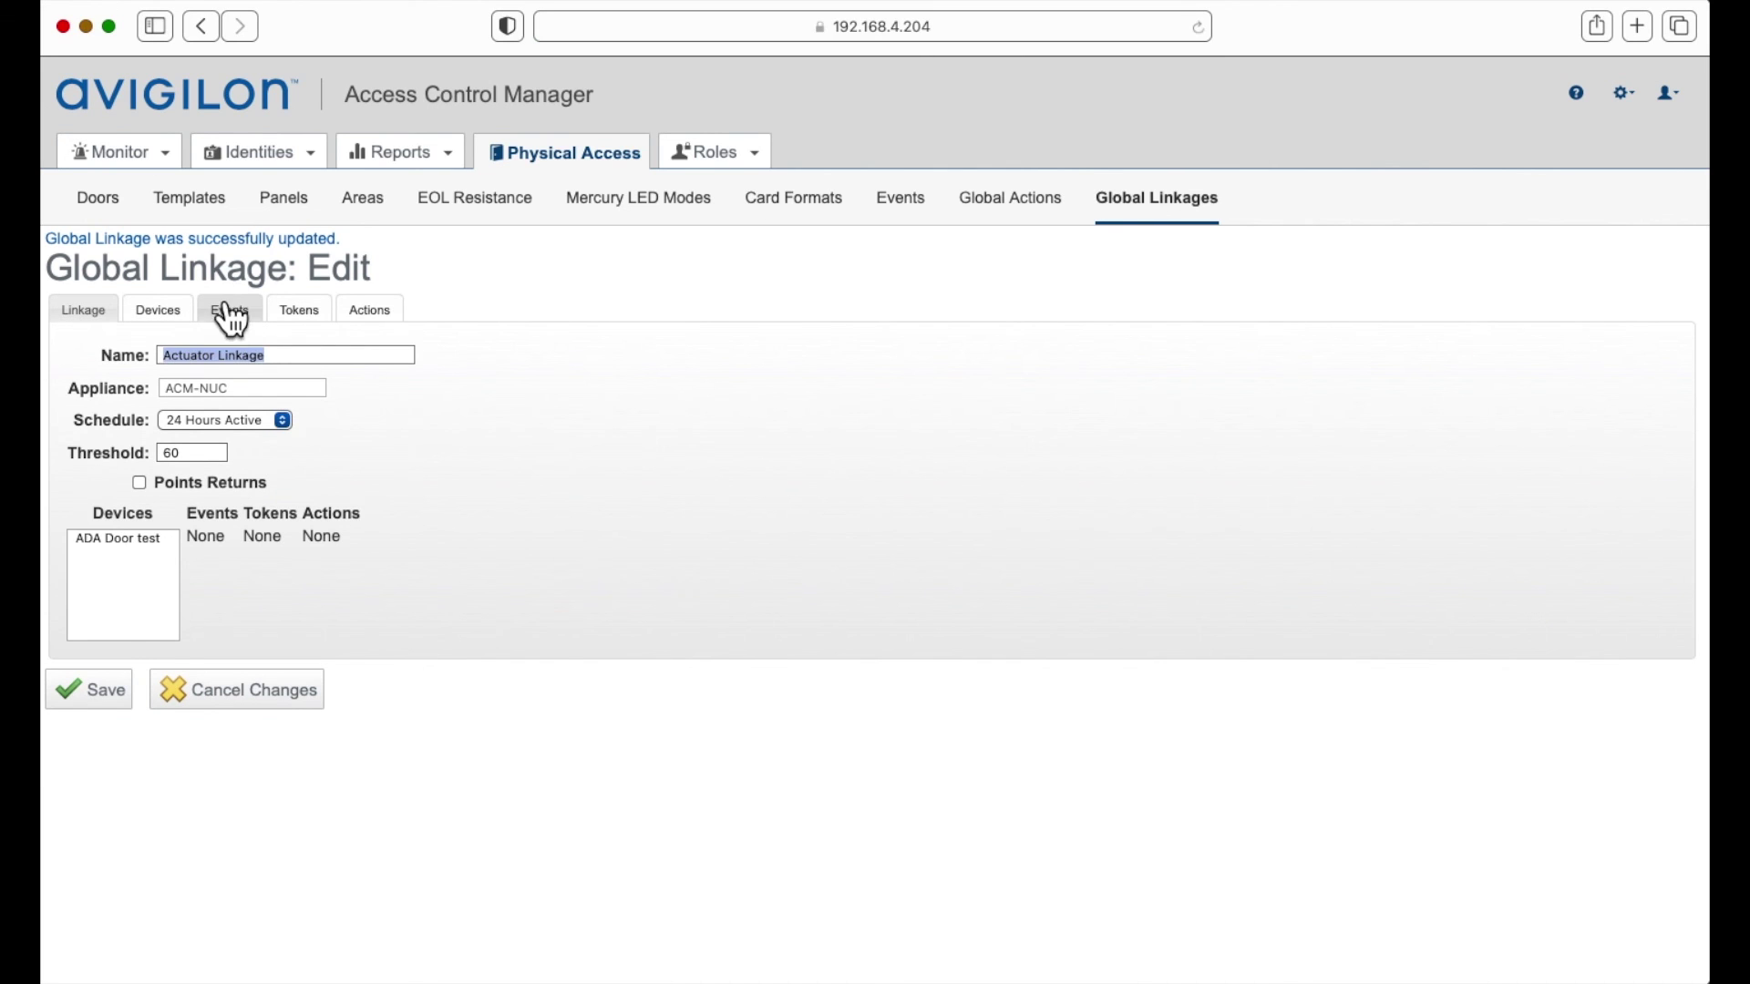
Add the events Host Rex, Non-verified and Local Grant to Actuator Linkage and save the linkage.
{"action": "left_click", "coordinate": [223, 305]}
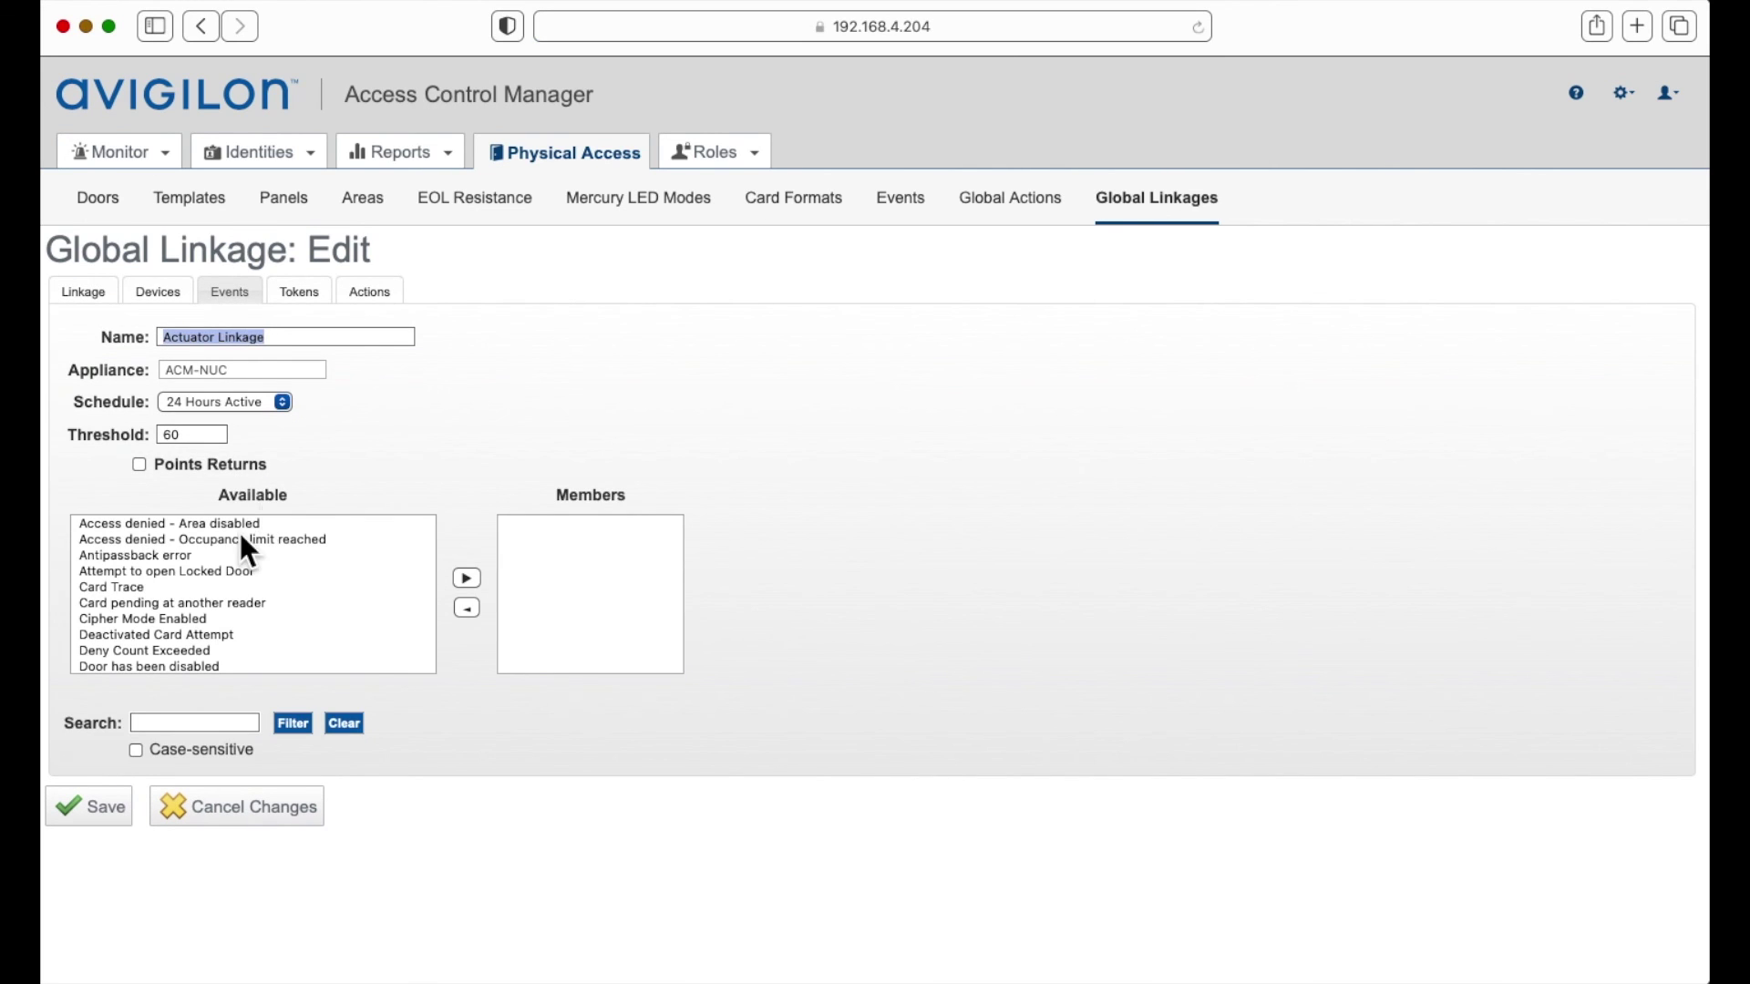
{"action": "left_click", "coordinate": [188, 603]}
{"action": "scroll", "coordinate": [188, 603], "scroll_direction": "down", "scroll_amount": 5}
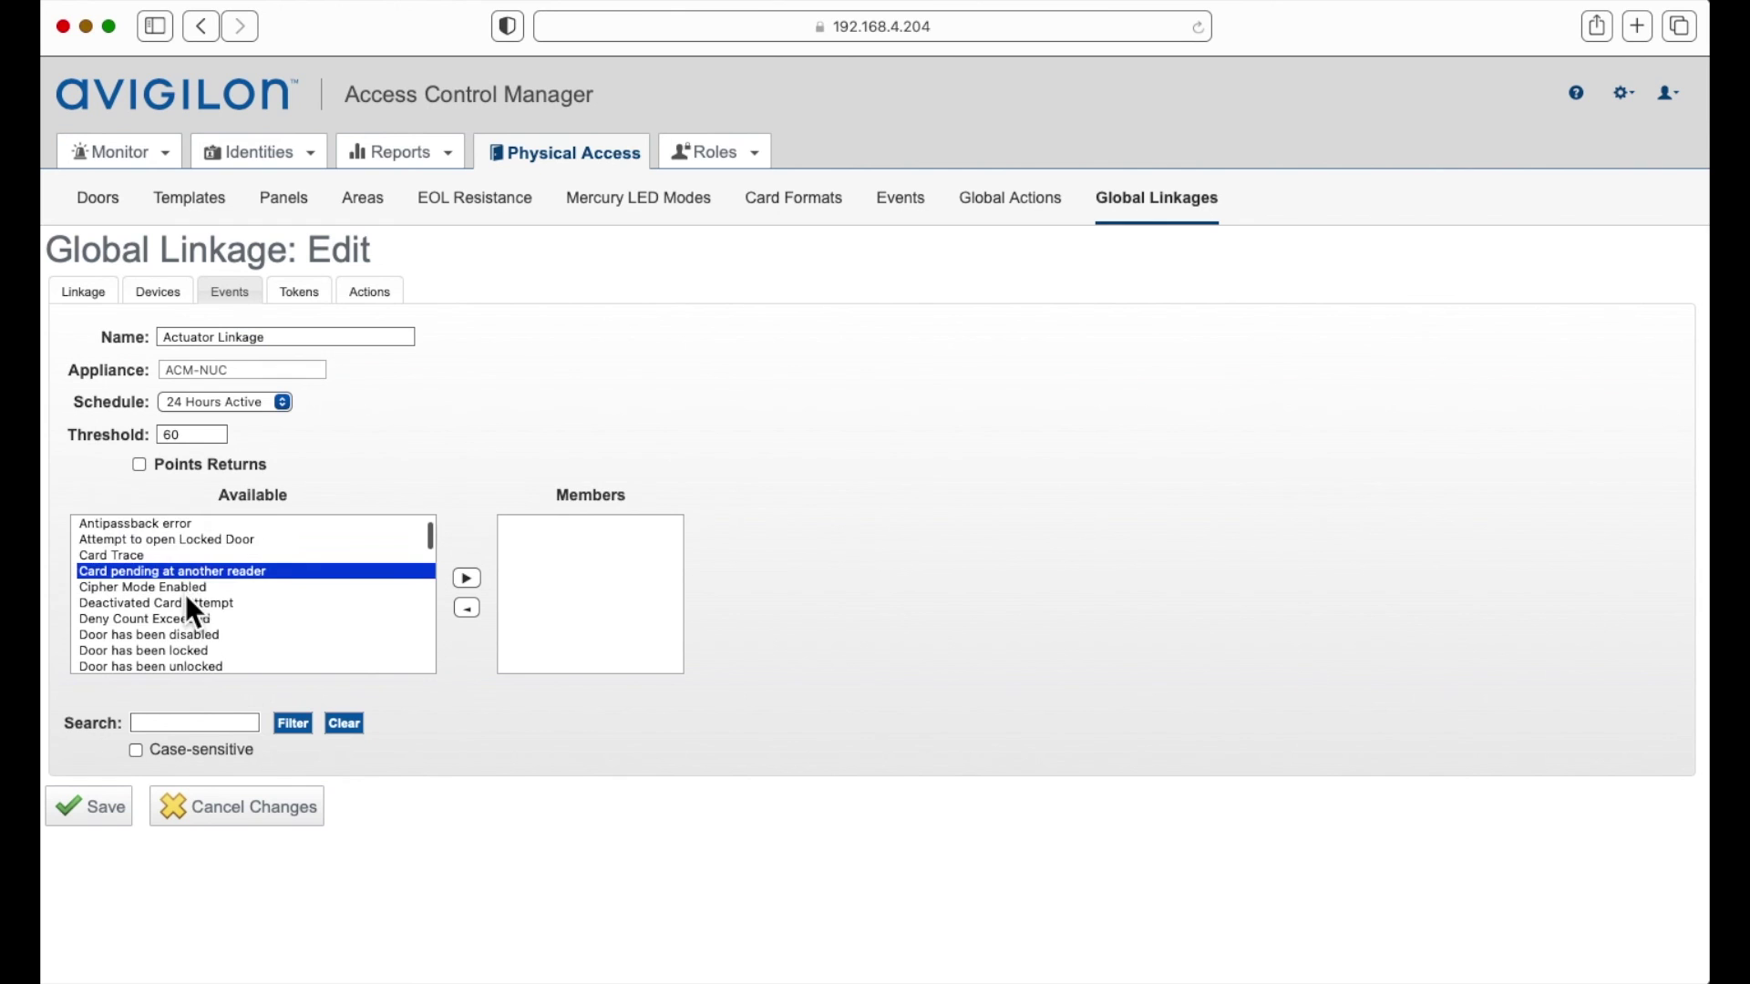
{"action": "scroll", "coordinate": [187, 598], "scroll_direction": "down", "scroll_amount": 5}
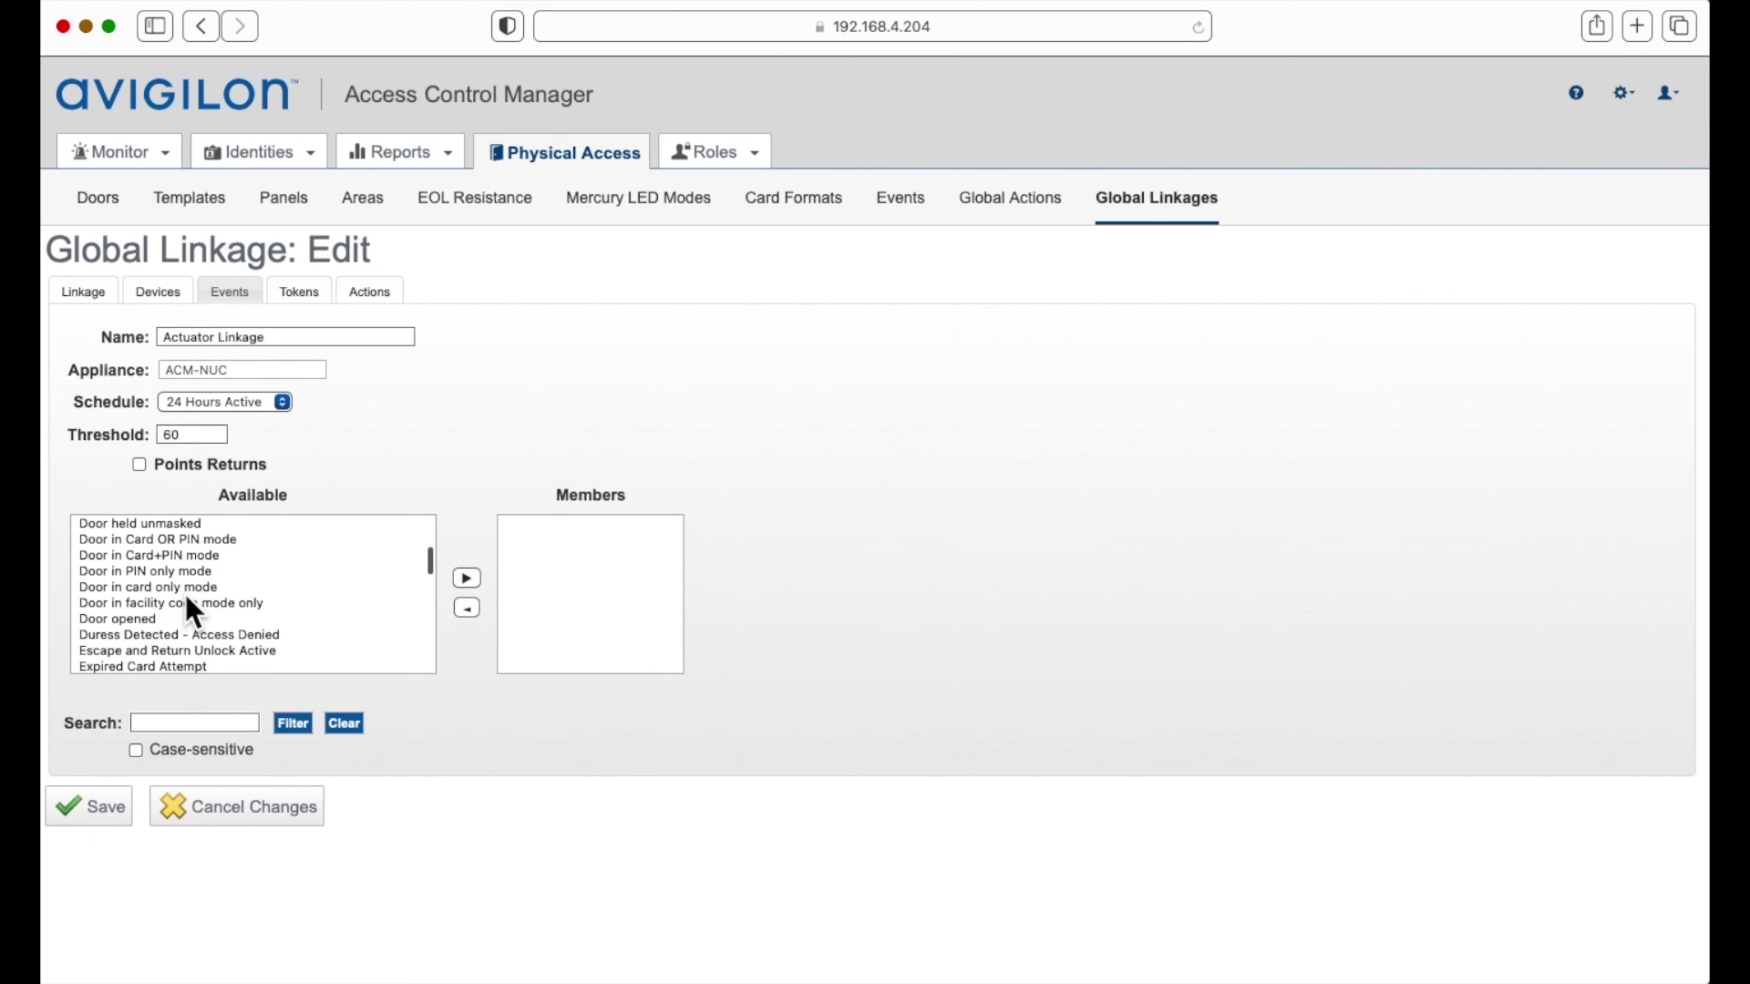
{"action": "scroll", "coordinate": [192, 613], "scroll_direction": "down", "scroll_amount": 2}
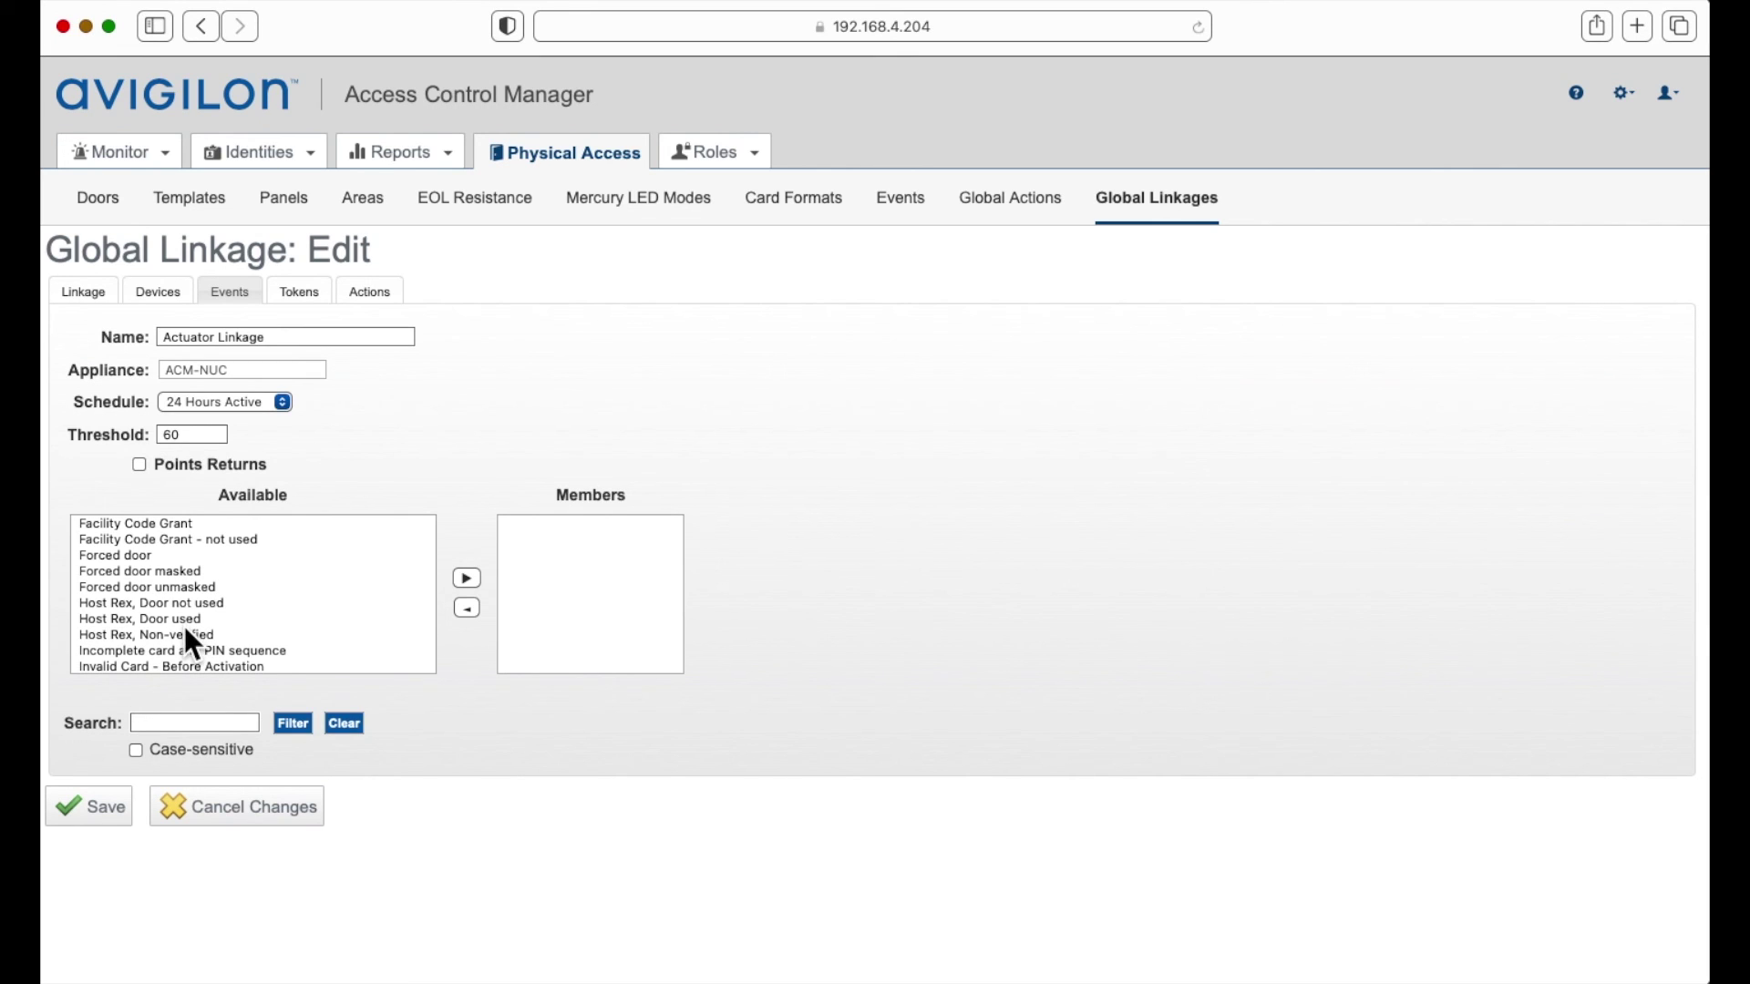
{"action": "left_click", "coordinate": [188, 635]}
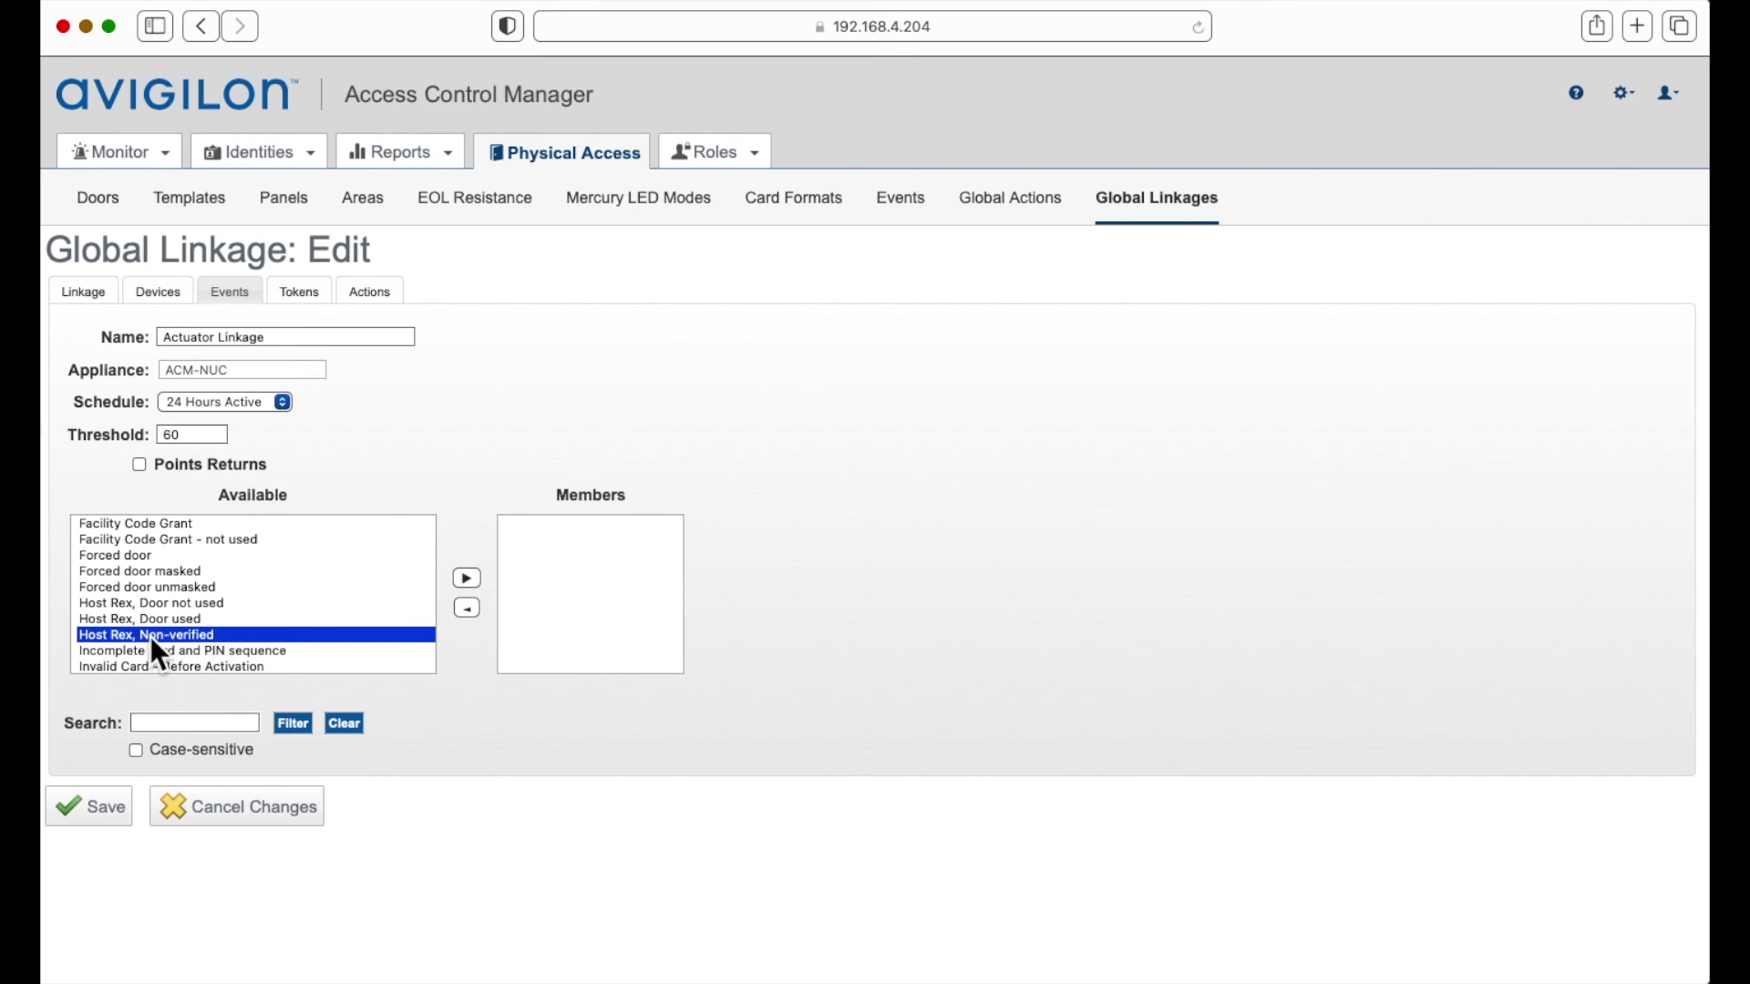
{"action": "left_click", "coordinate": [467, 578]}
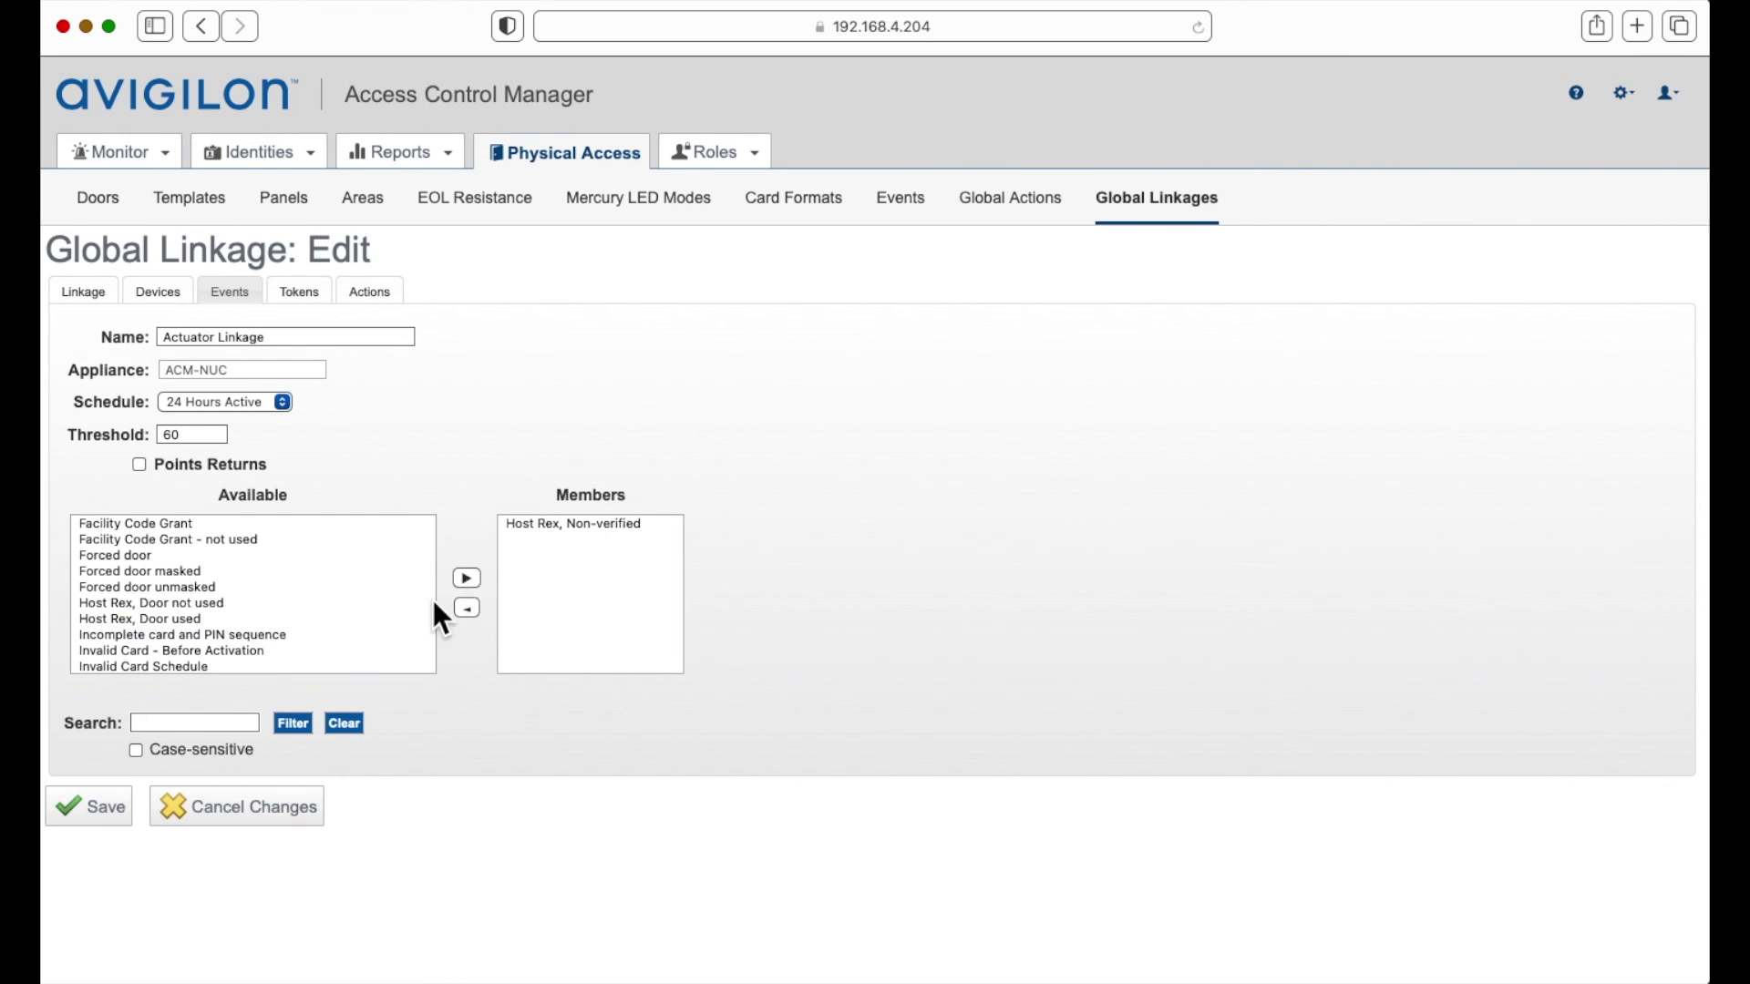
{"action": "scroll", "coordinate": [164, 643], "scroll_direction": "down", "scroll_amount": 7}
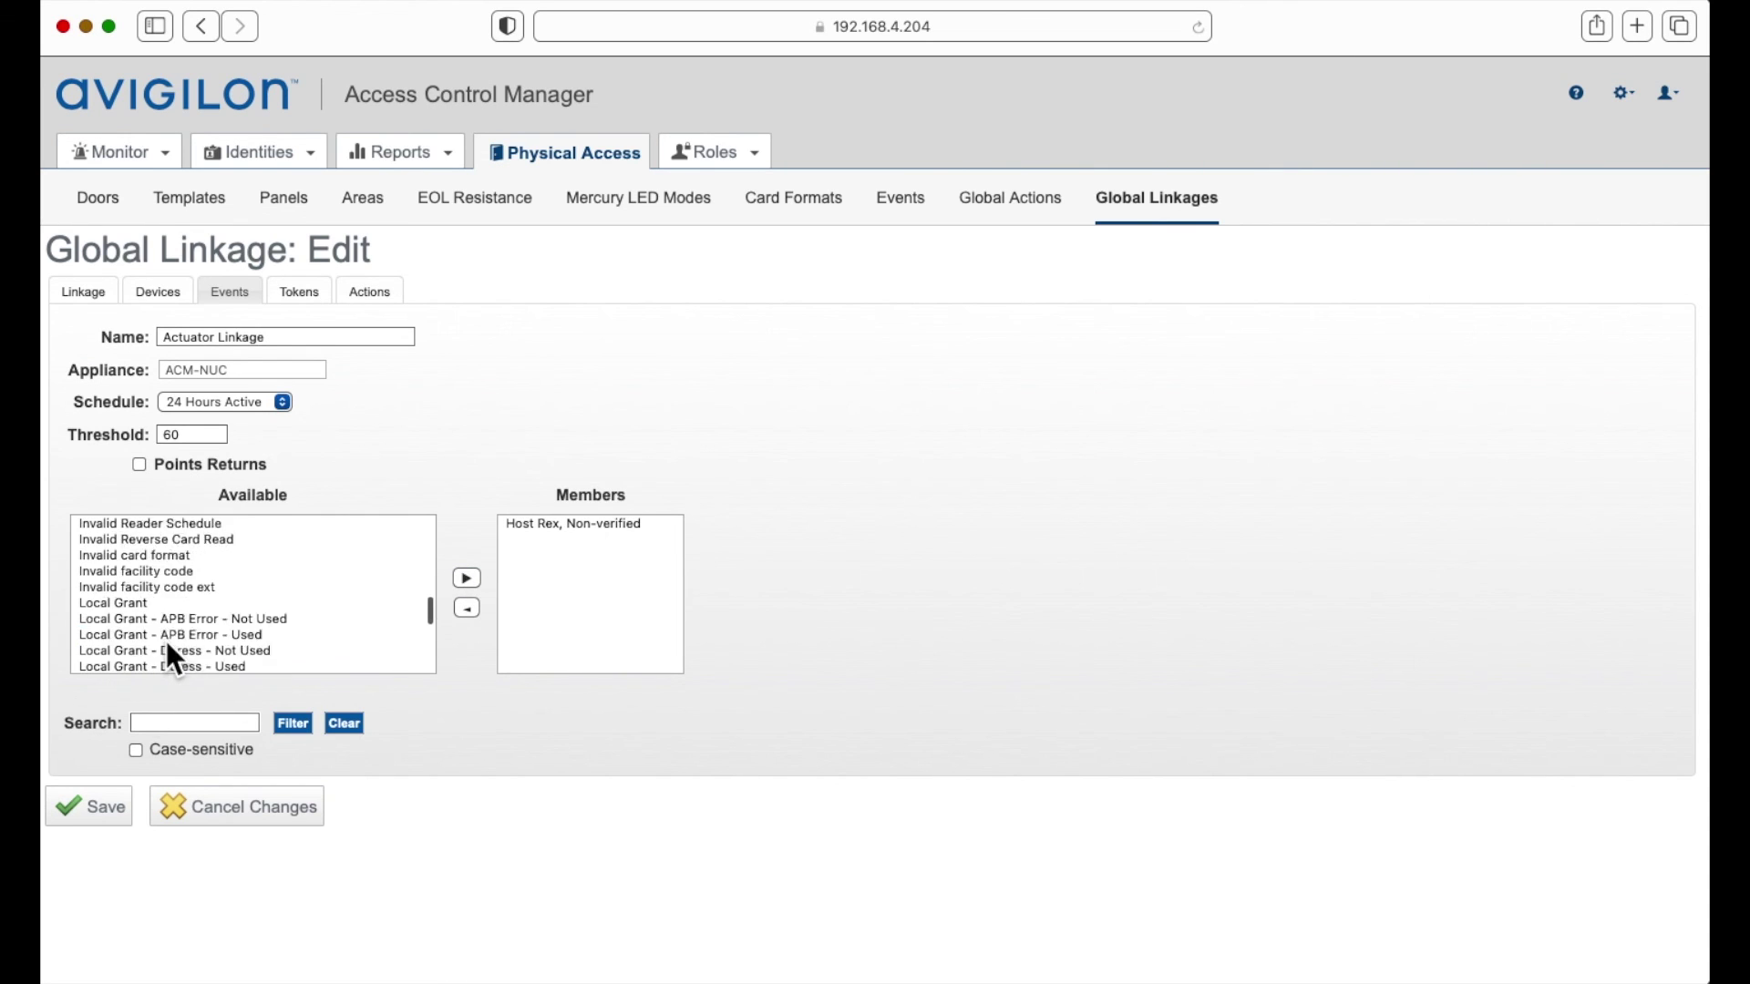
{"action": "left_click", "coordinate": [162, 524]}
{"action": "left_click", "coordinate": [467, 578]}
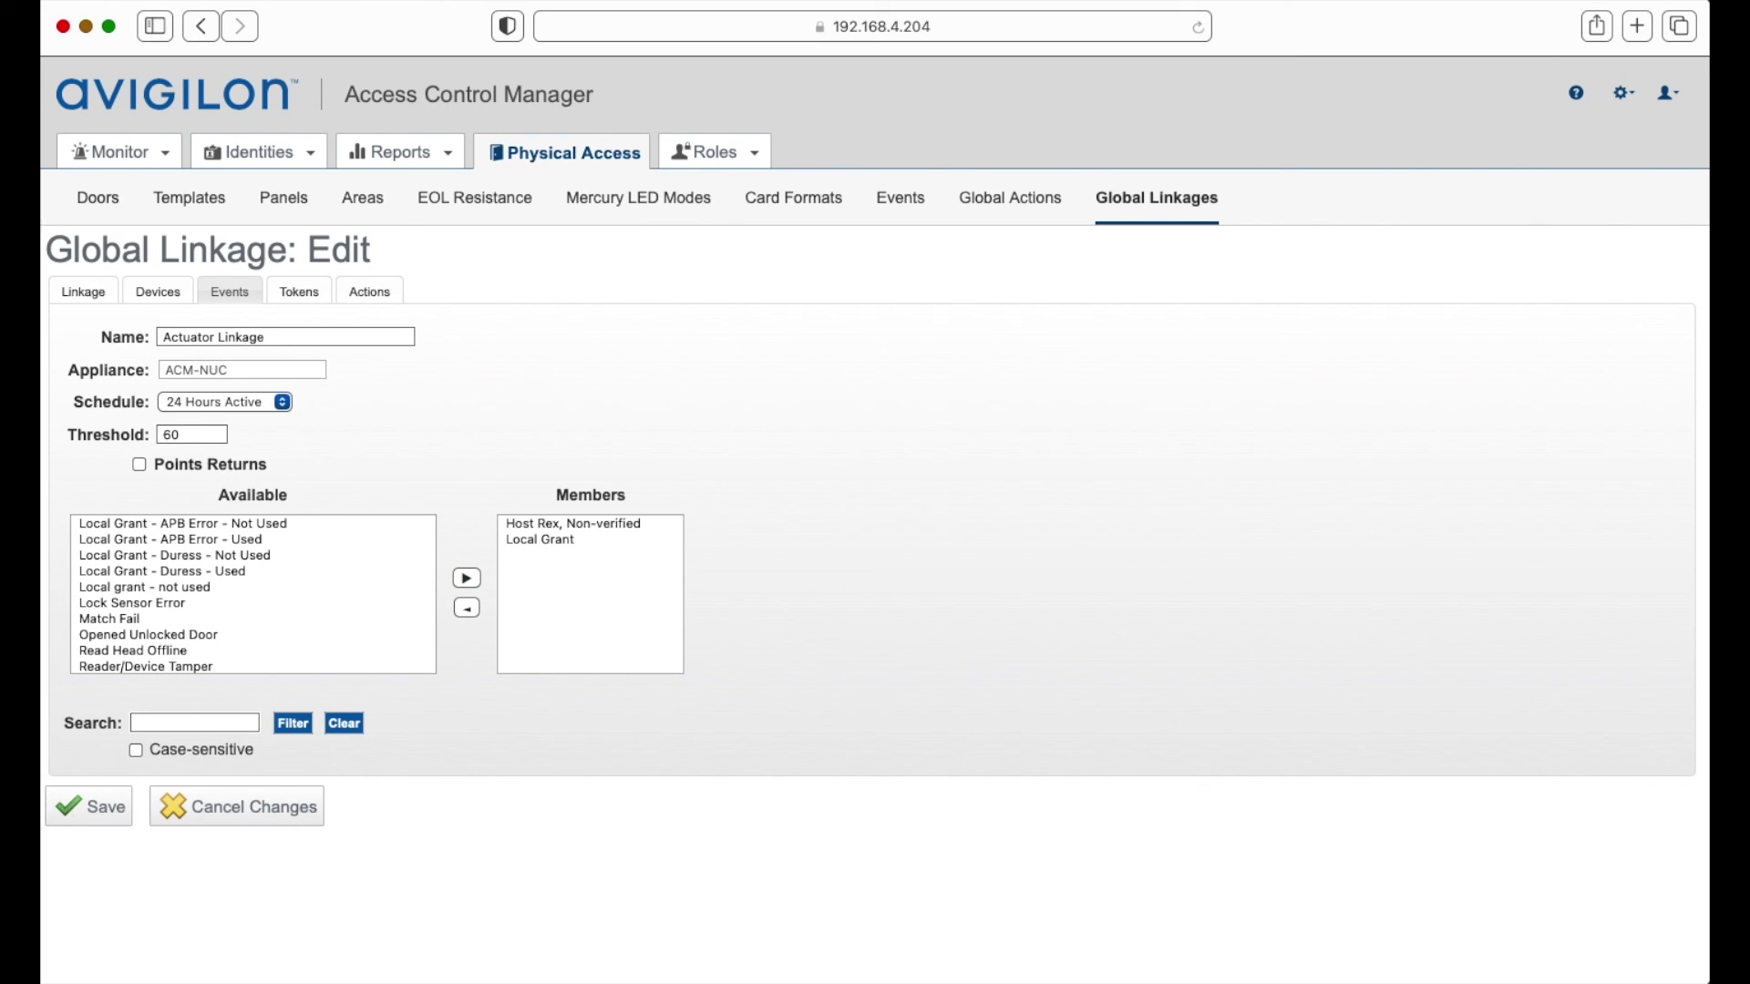
{"action": "left_click", "coordinate": [78, 806]}
Add the Actuator global action to Actuator Linkage and save the linkage.
{"action": "left_click", "coordinate": [374, 310]}
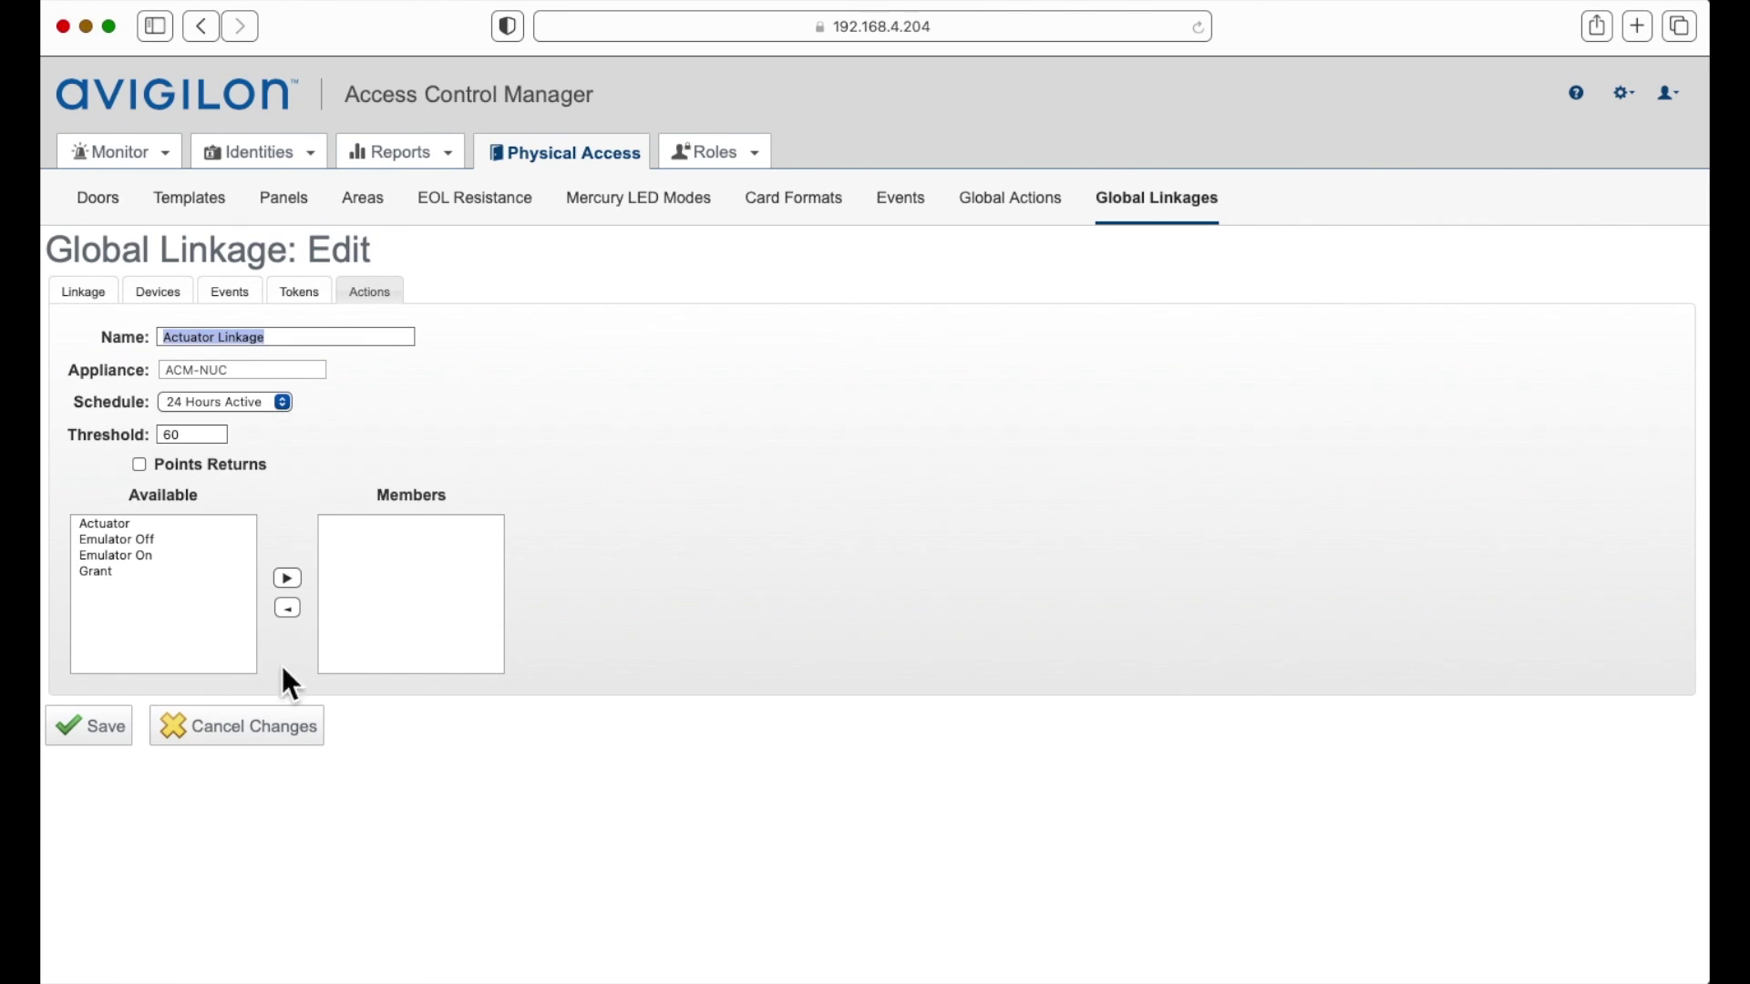
{"action": "left_click", "coordinate": [132, 571]}
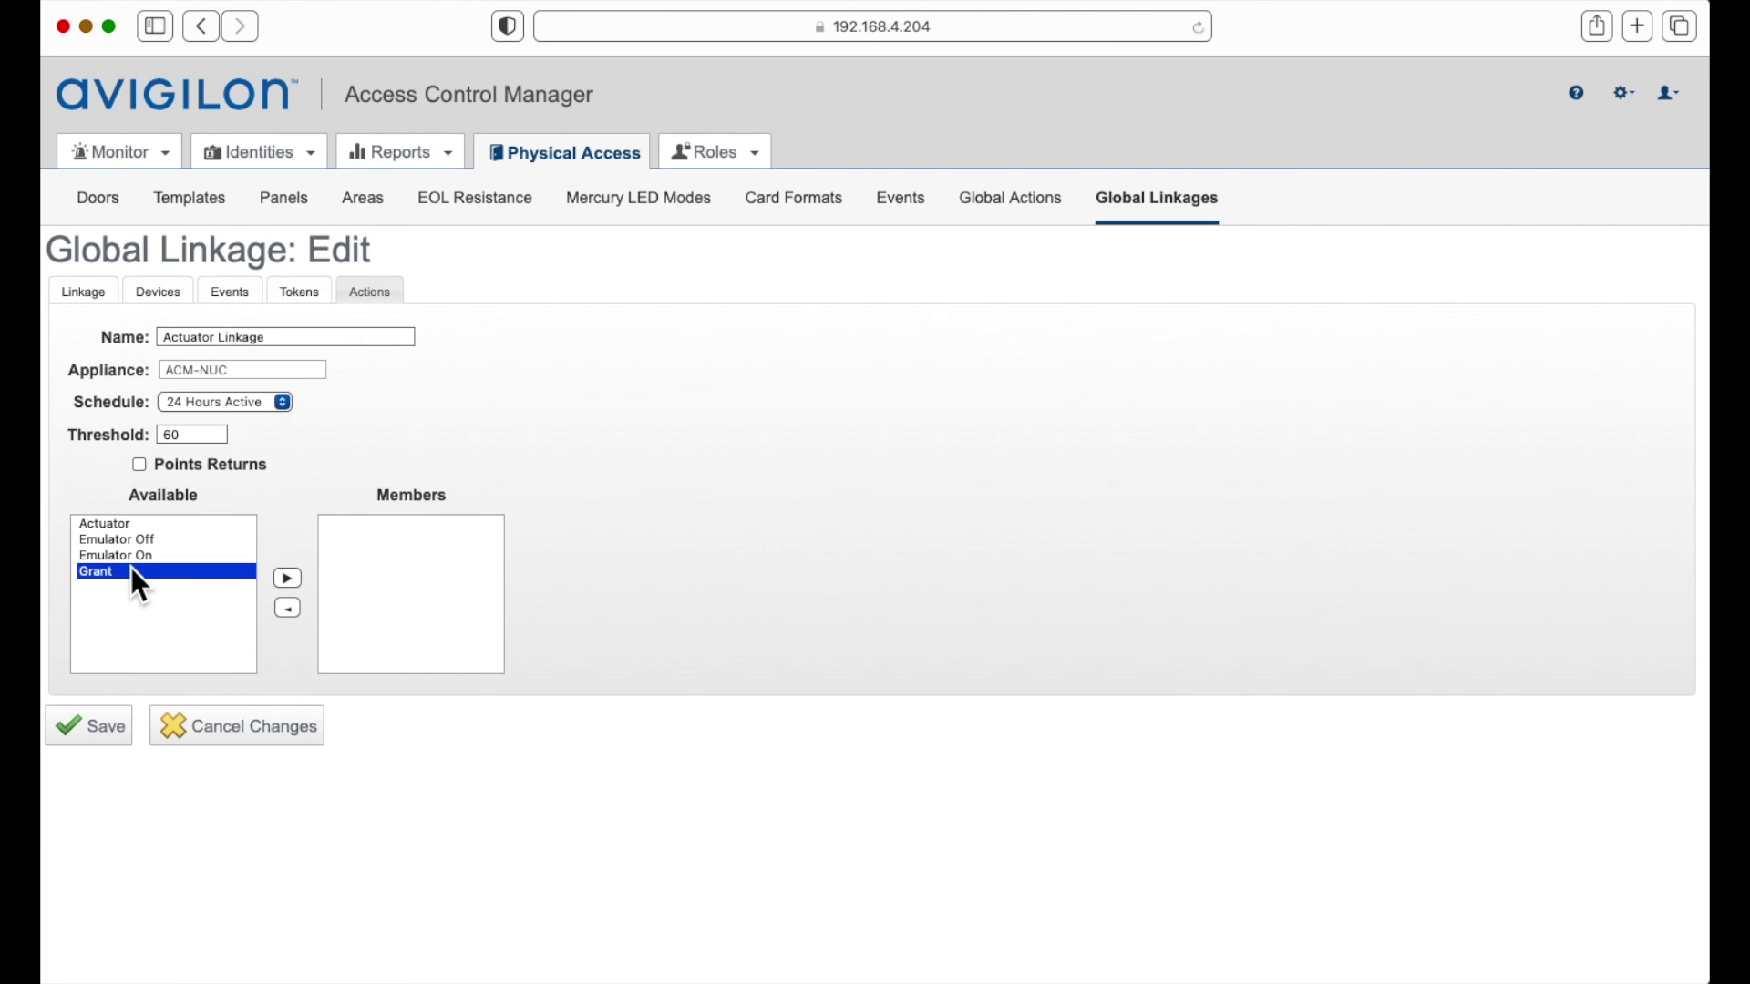
{"action": "left_click", "coordinate": [137, 525]}
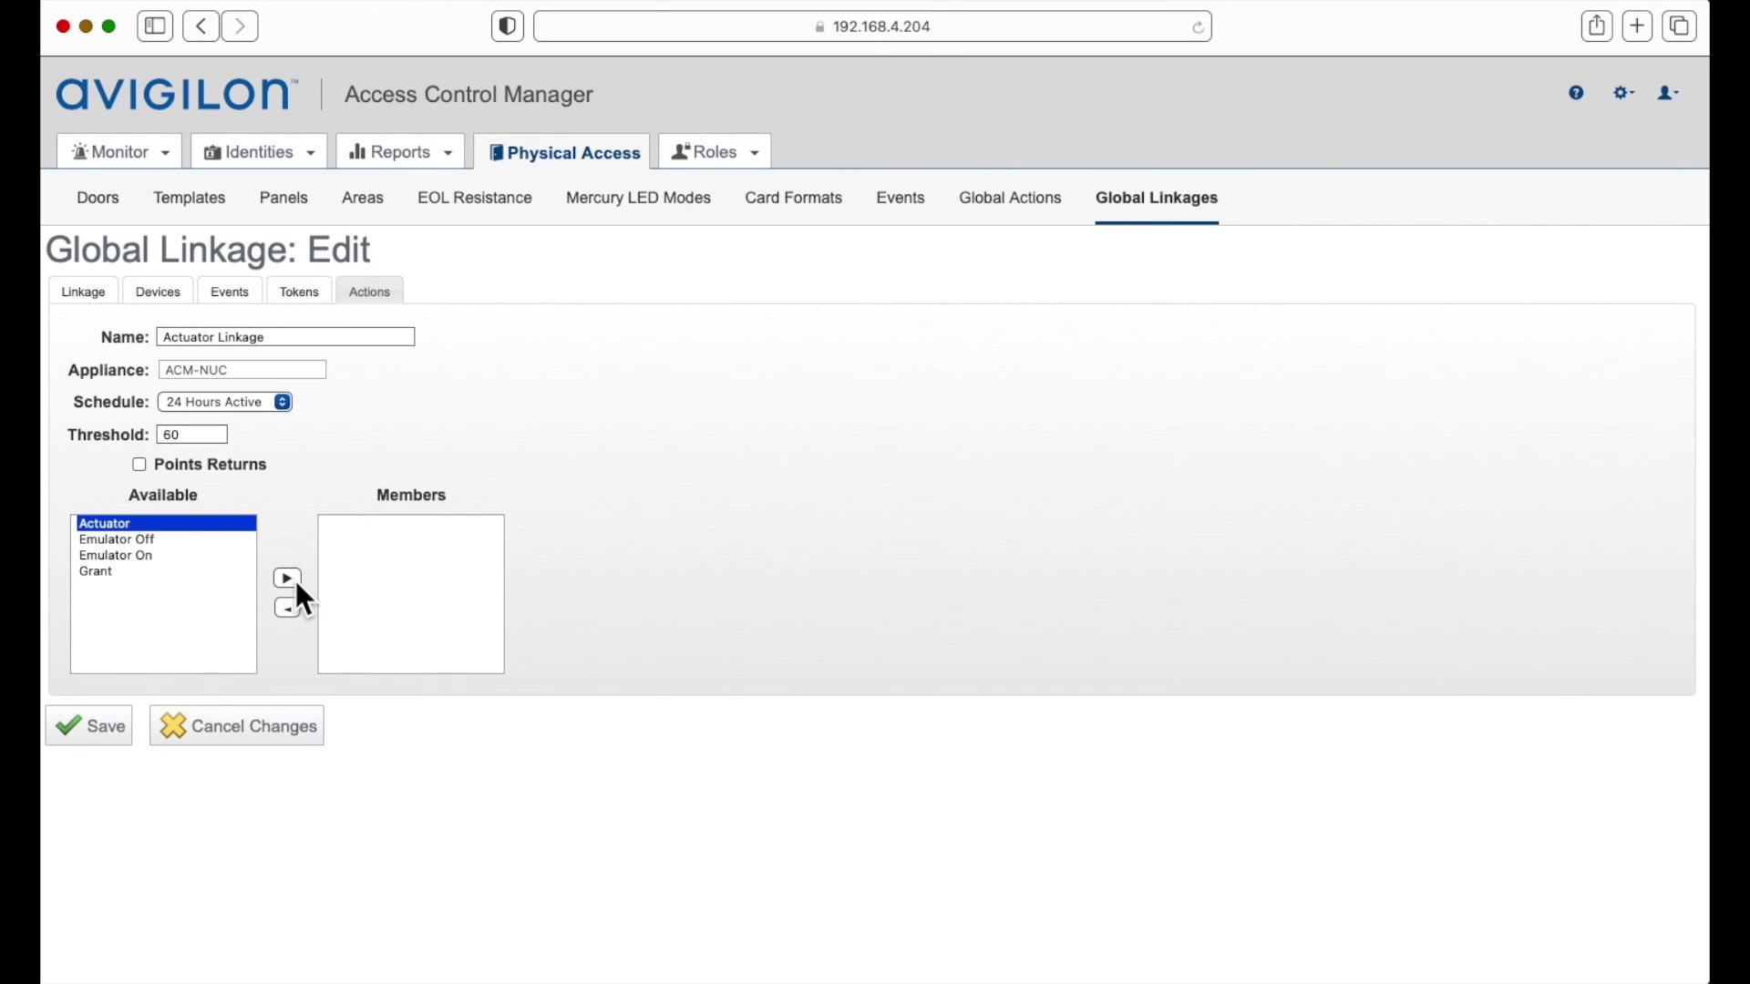
{"action": "left_click", "coordinate": [295, 580]}
{"action": "left_click", "coordinate": [88, 737]}
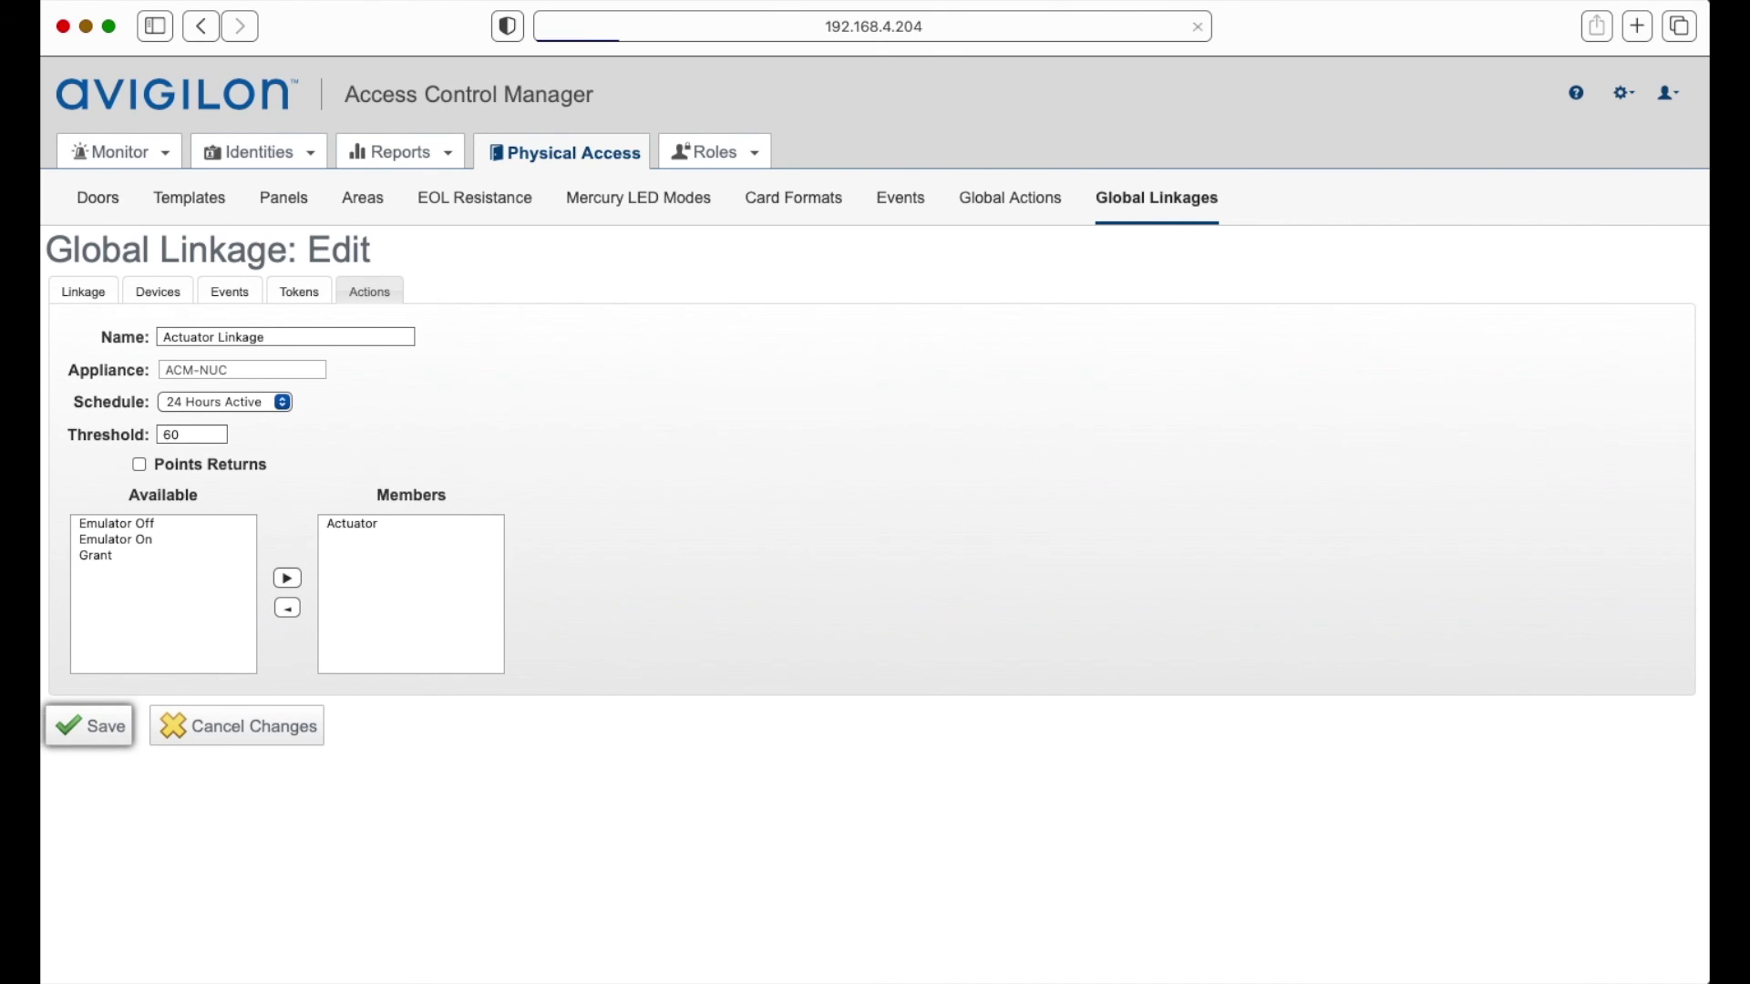